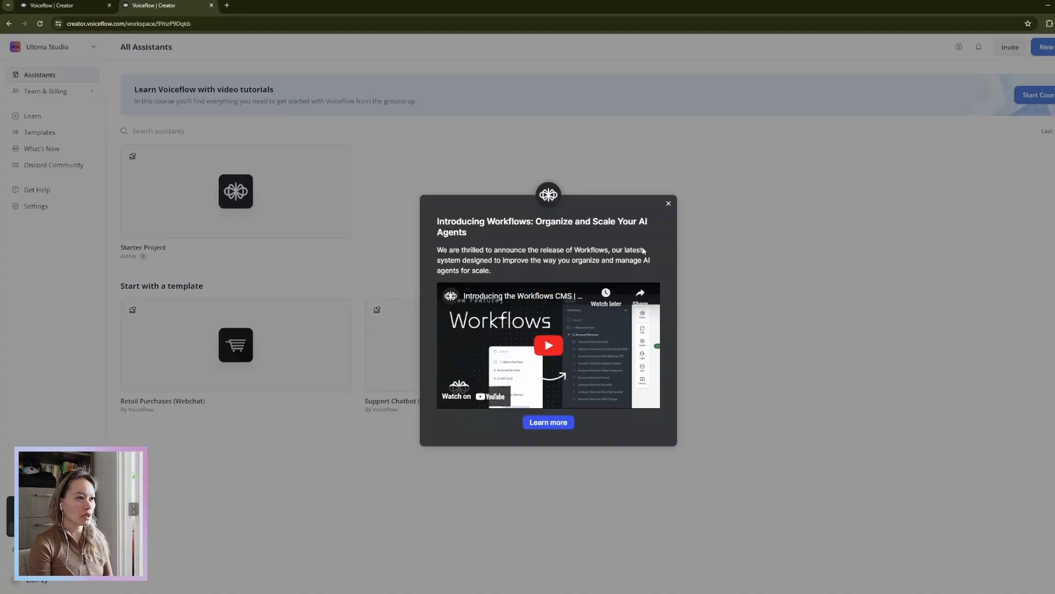
Dismiss the Workflows announcement and open the Starter Project in the designer.
click(668, 205)
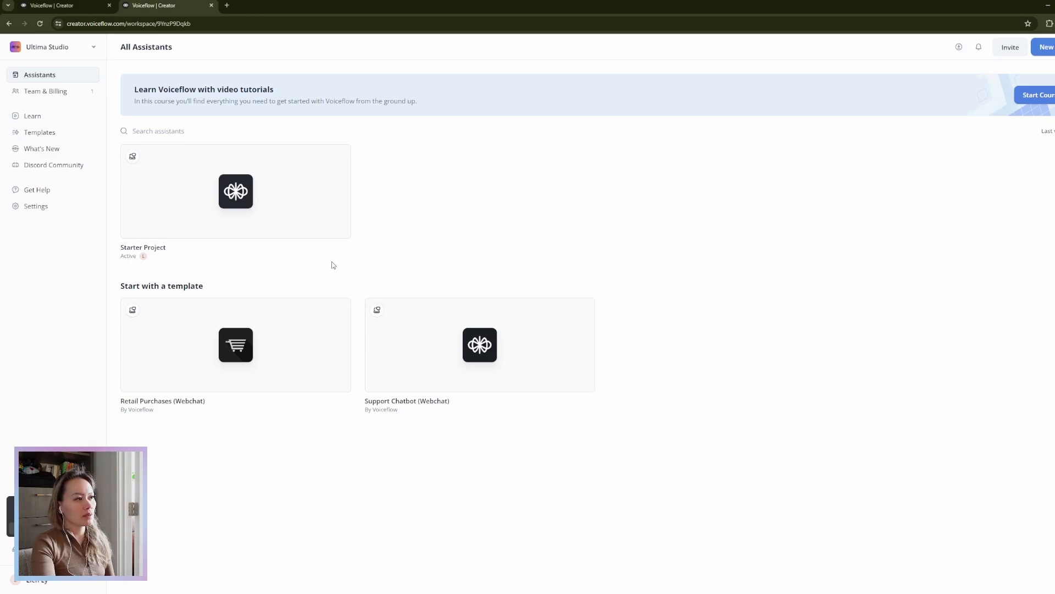
mouse_move(267, 364)
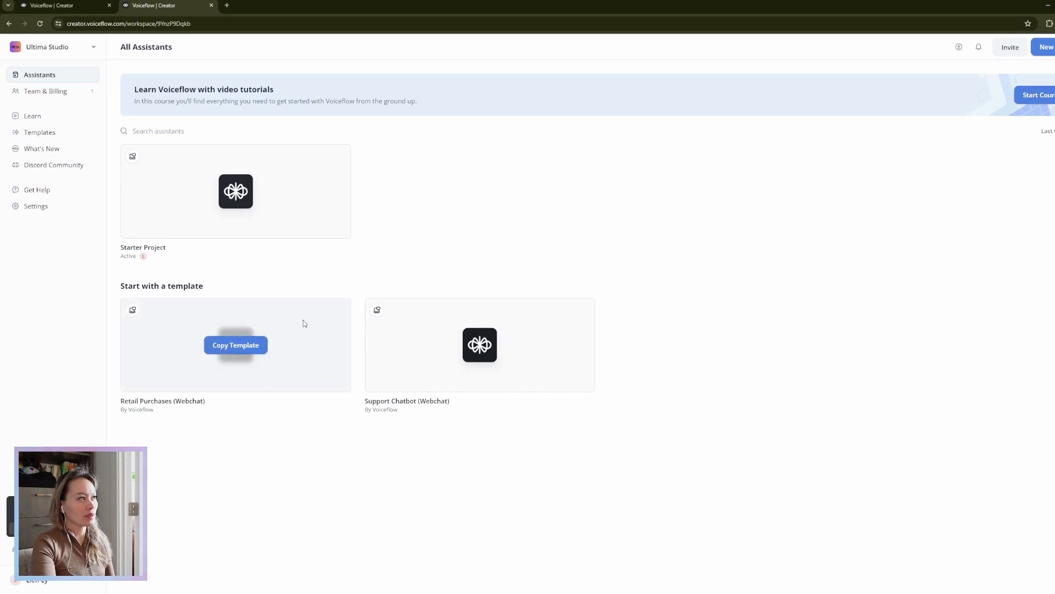
mouse_move(212, 219)
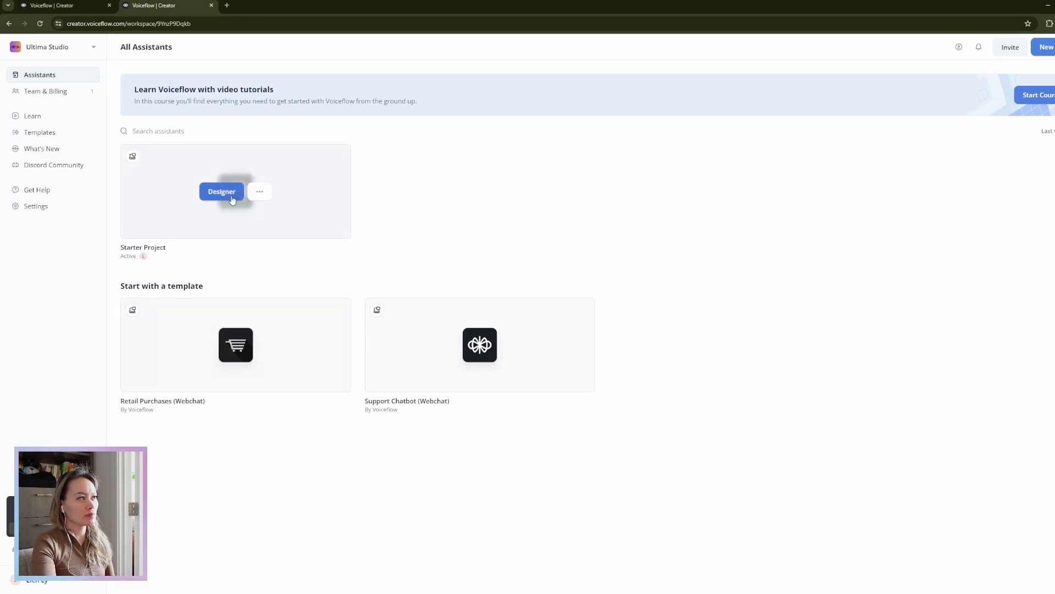
click(222, 192)
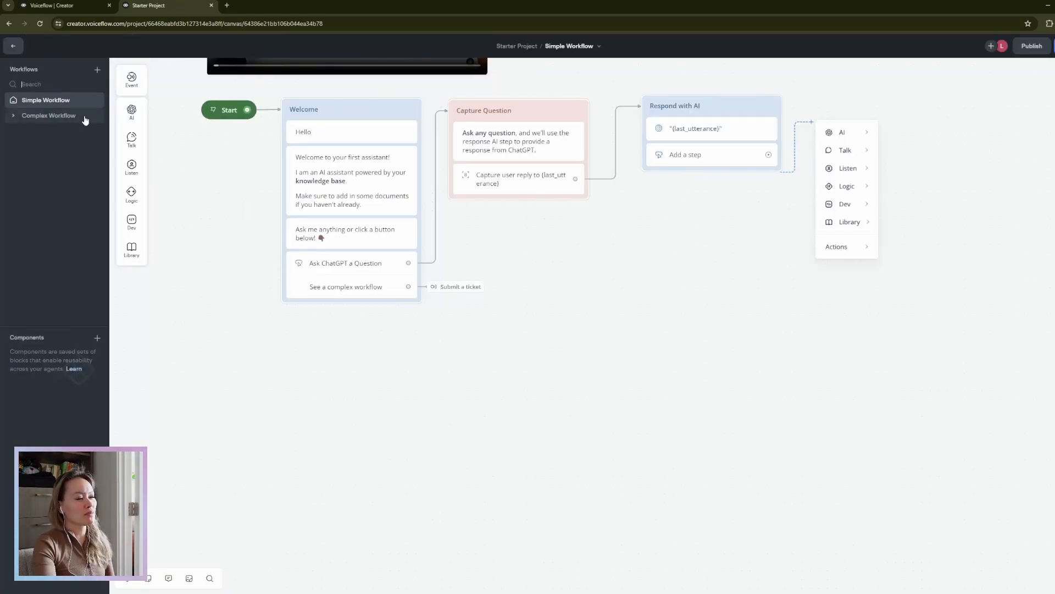
Review the Starter Project's simple and complex workflows, open Simple Workflow on the canvas, and return to the assistants overview.
click(13, 46)
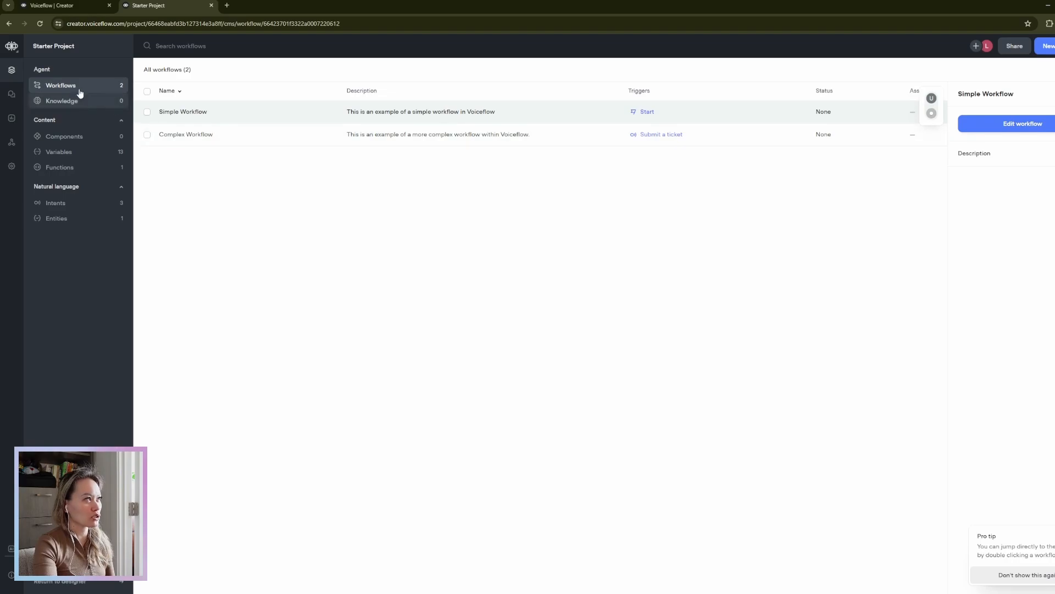
click(398, 141)
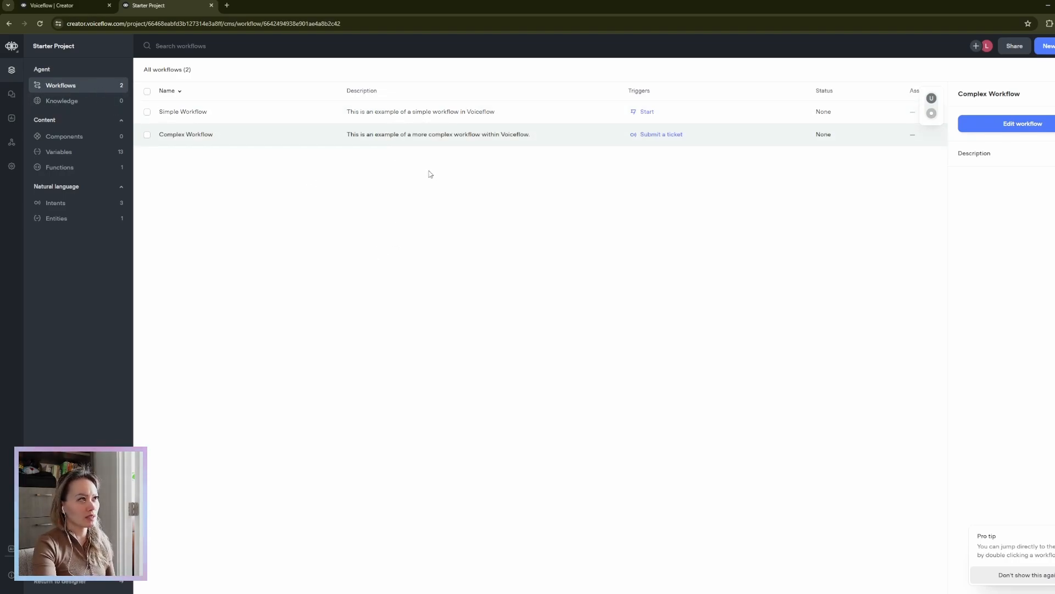
click(366, 115)
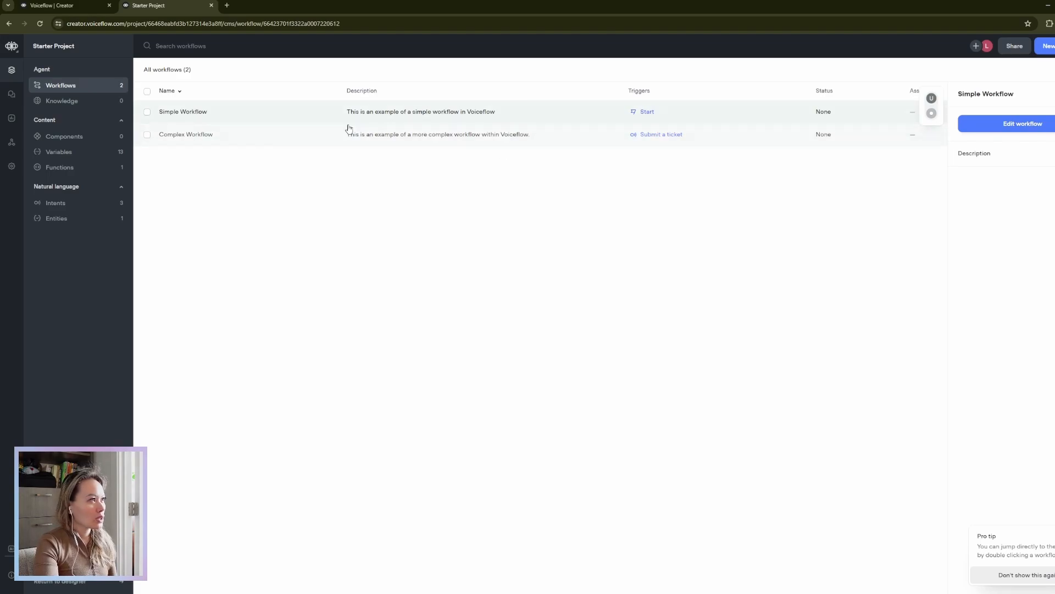
click(976, 124)
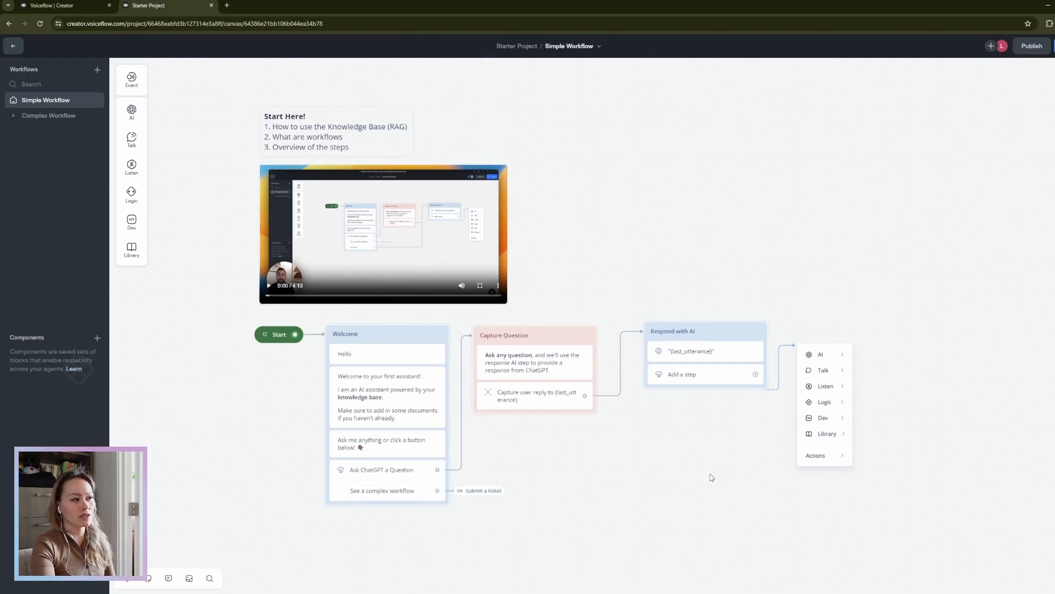
click(9, 50)
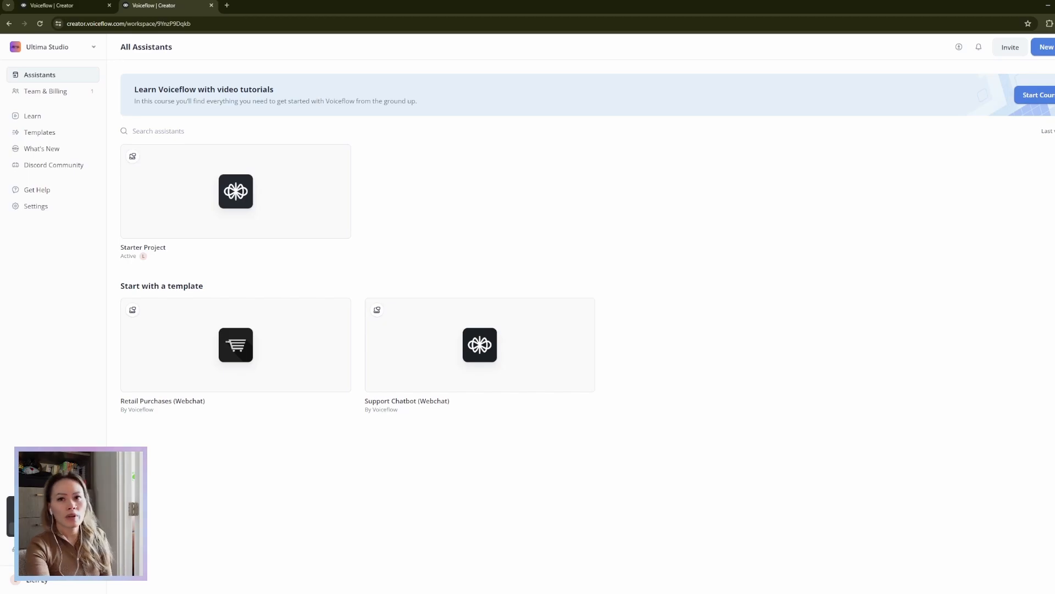
Start a new assistant named "Tutorial Demo" with the Chat modality.
click(1046, 46)
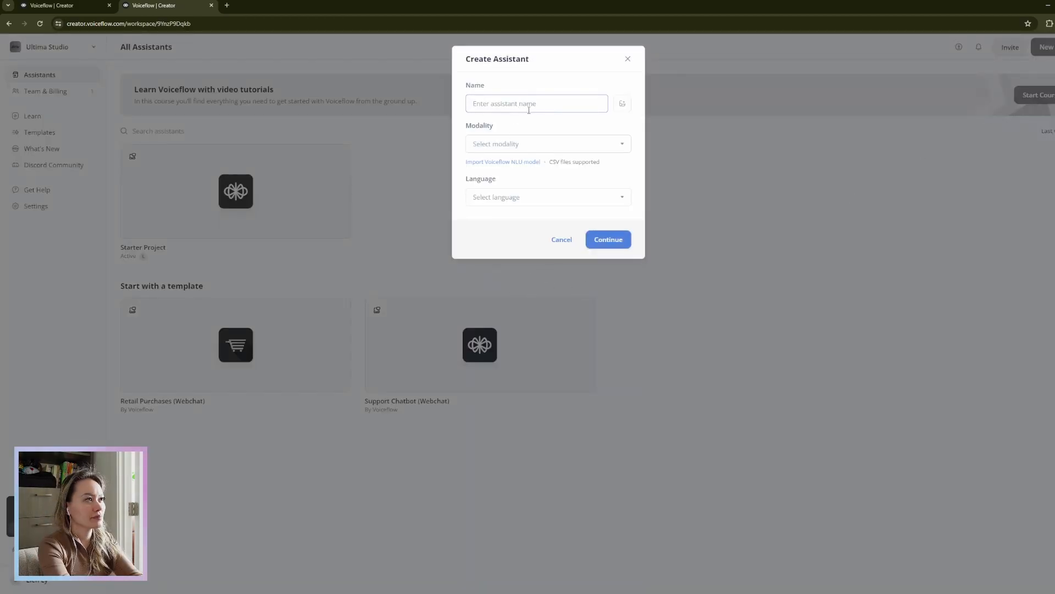
text(Tutorial Demo)
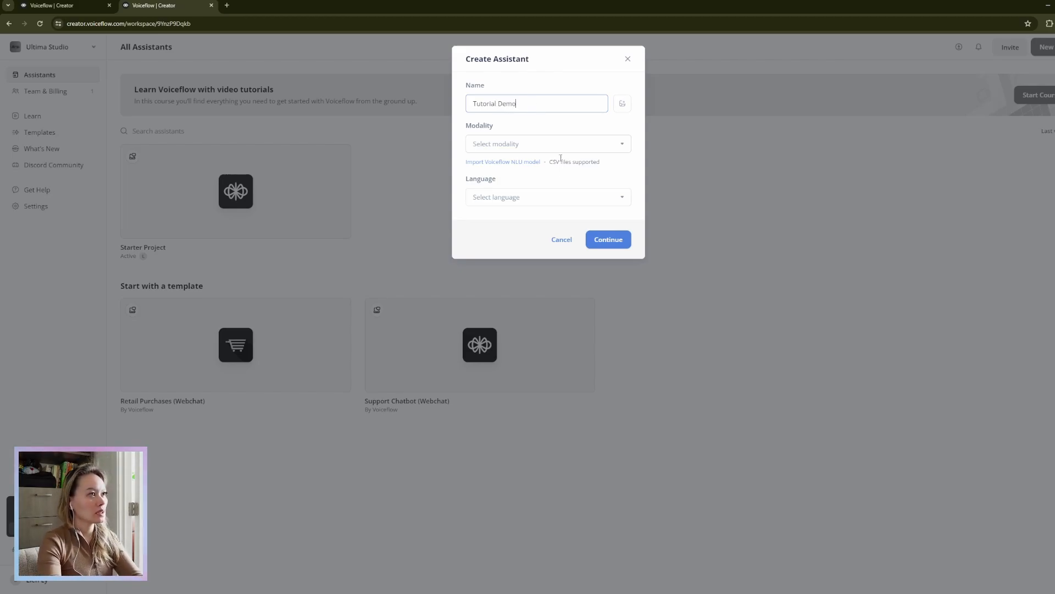
click(565, 145)
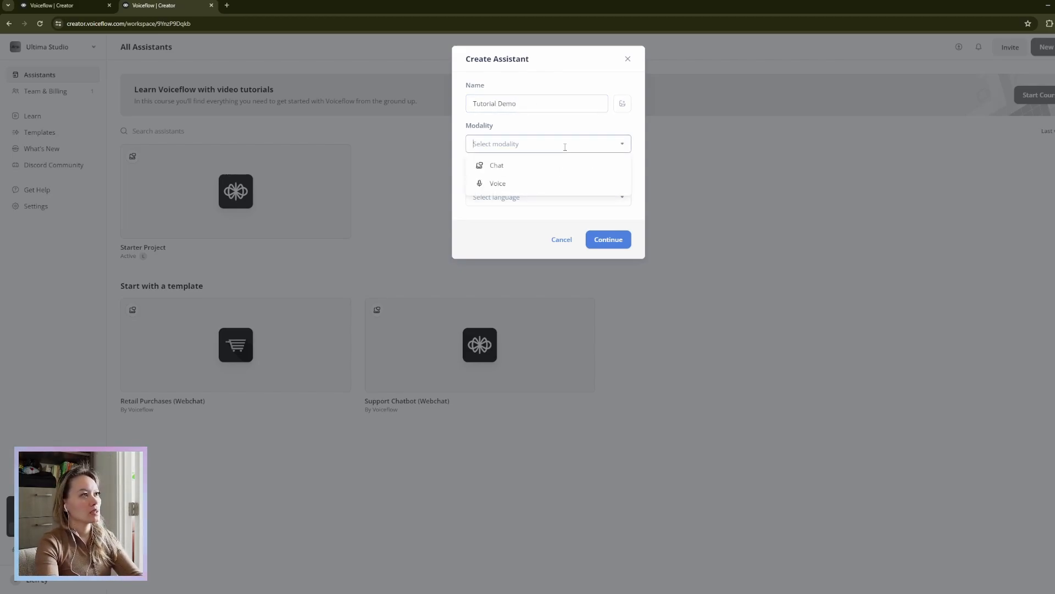
click(502, 172)
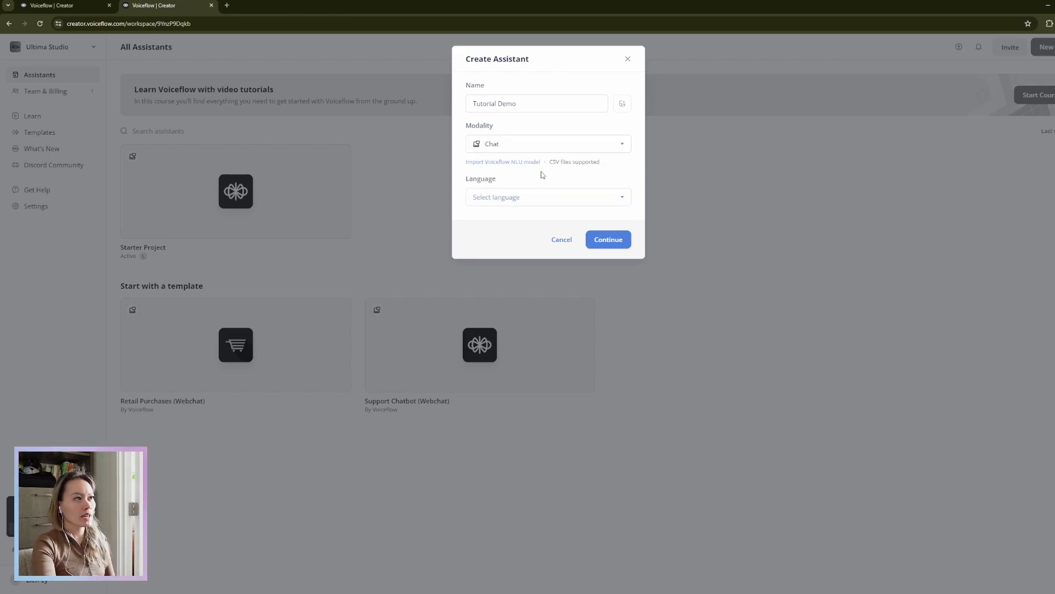
Set the new assistant's language to English (en-US) and finish creating it.
click(538, 199)
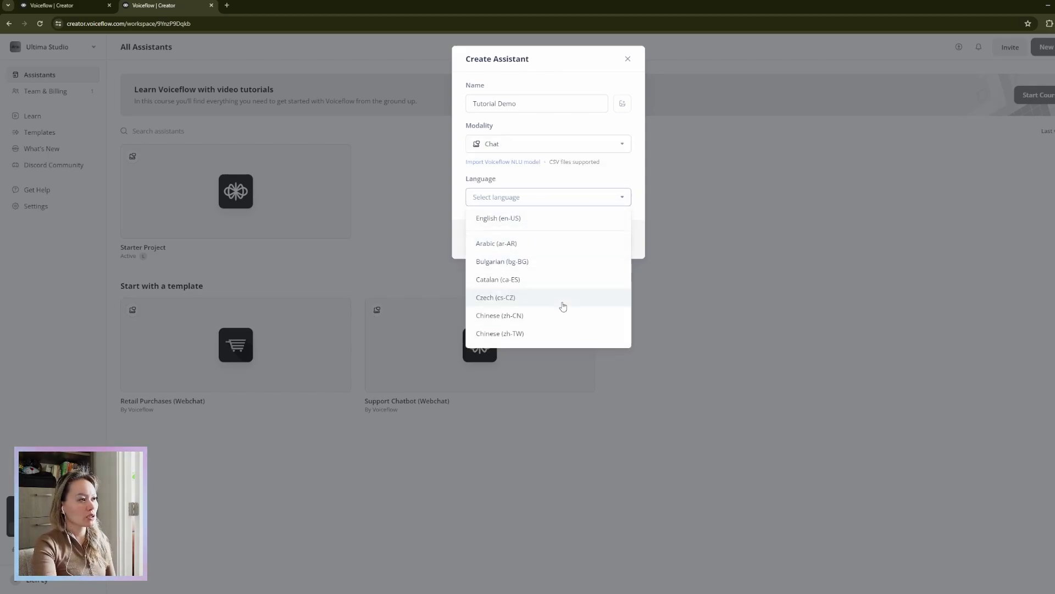
scroll(555, 303, down, 10)
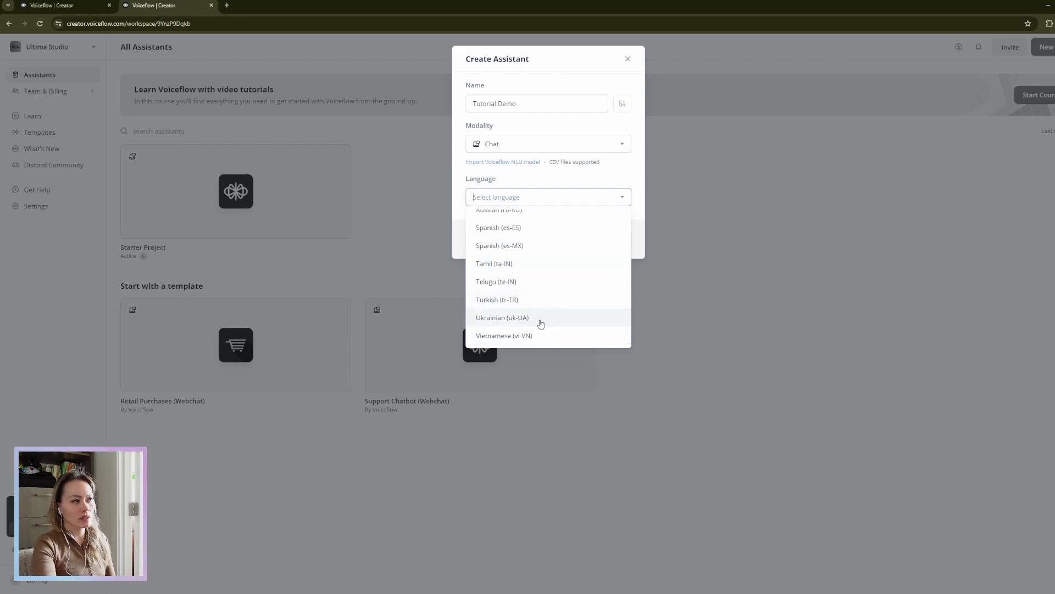
scroll(542, 318, up, 8)
scroll(538, 315, up, 2)
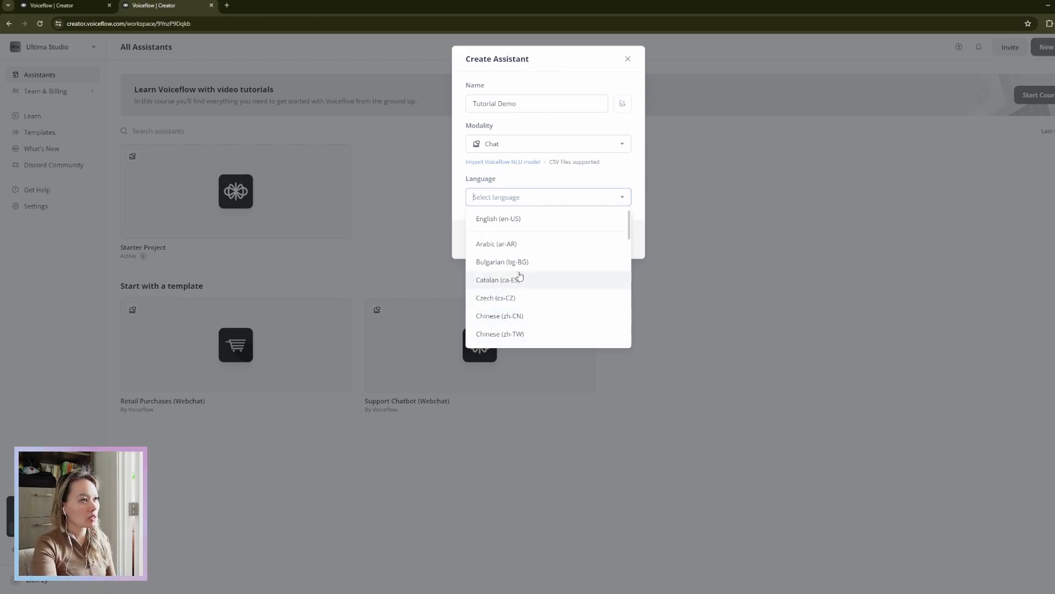
click(508, 219)
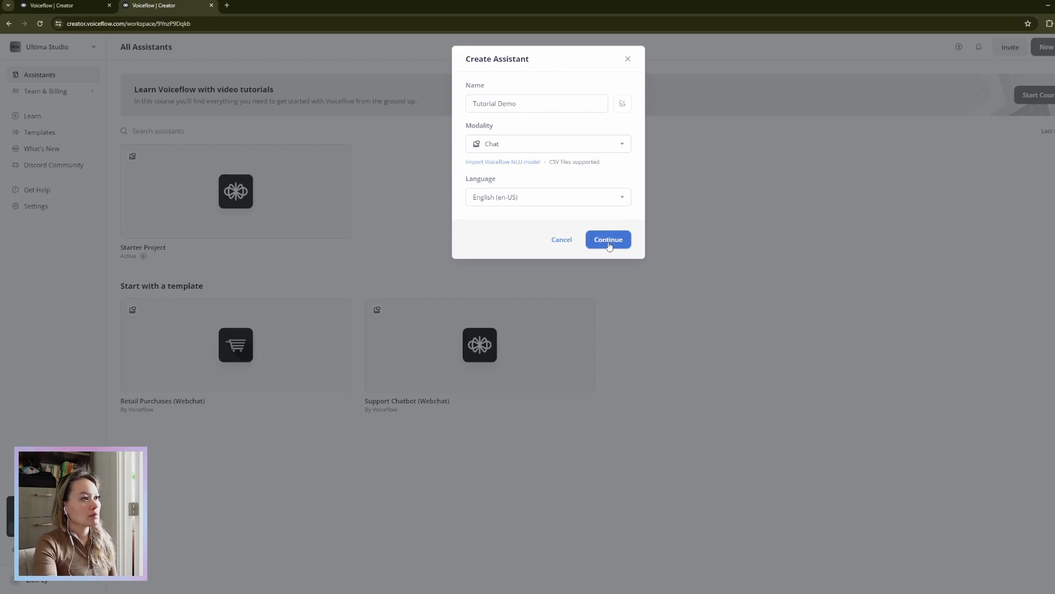
click(608, 238)
click(599, 204)
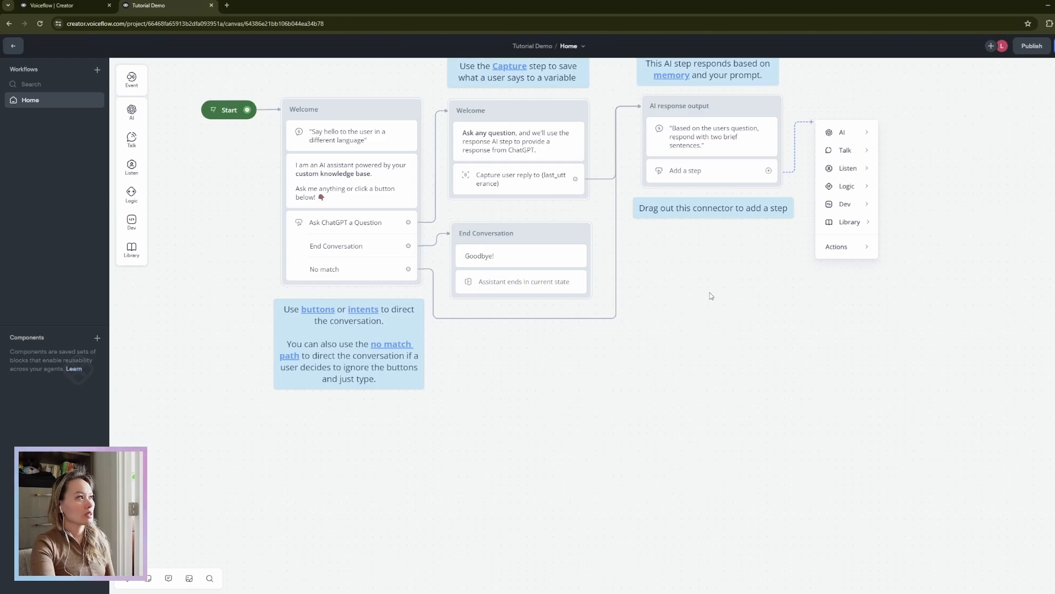
Run a test of the Tutorial Demo assistant and return to its Home workflow canvas with no step selected.
drag(716, 309, 766, 433)
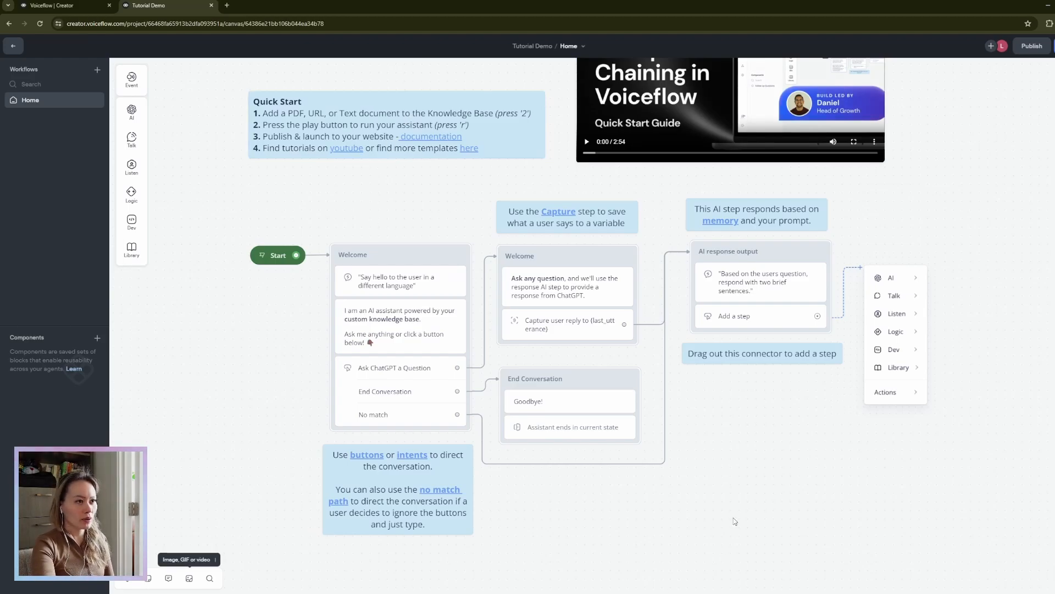
key(r)
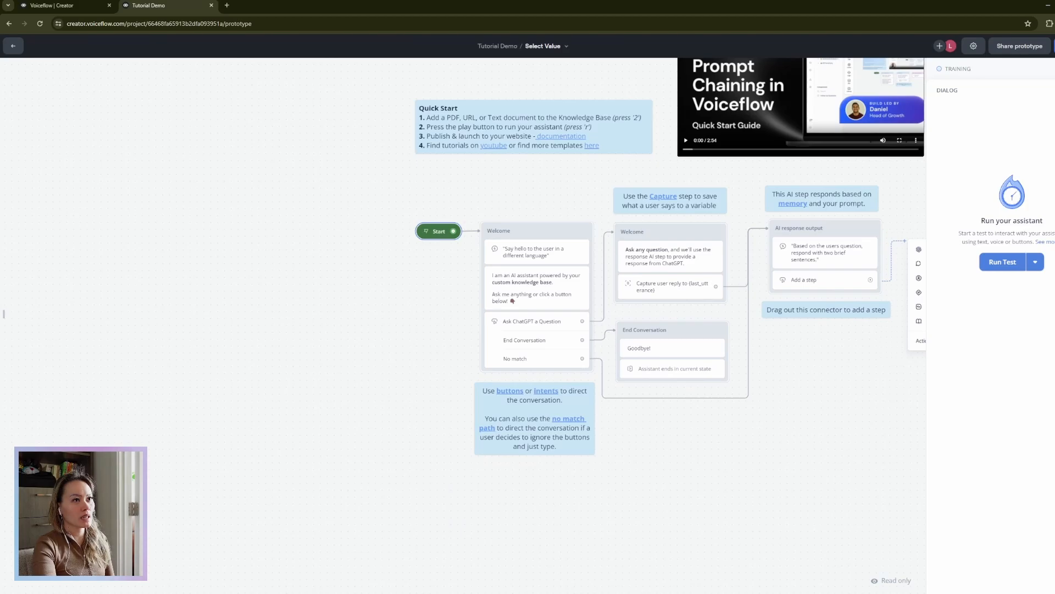
click(1004, 262)
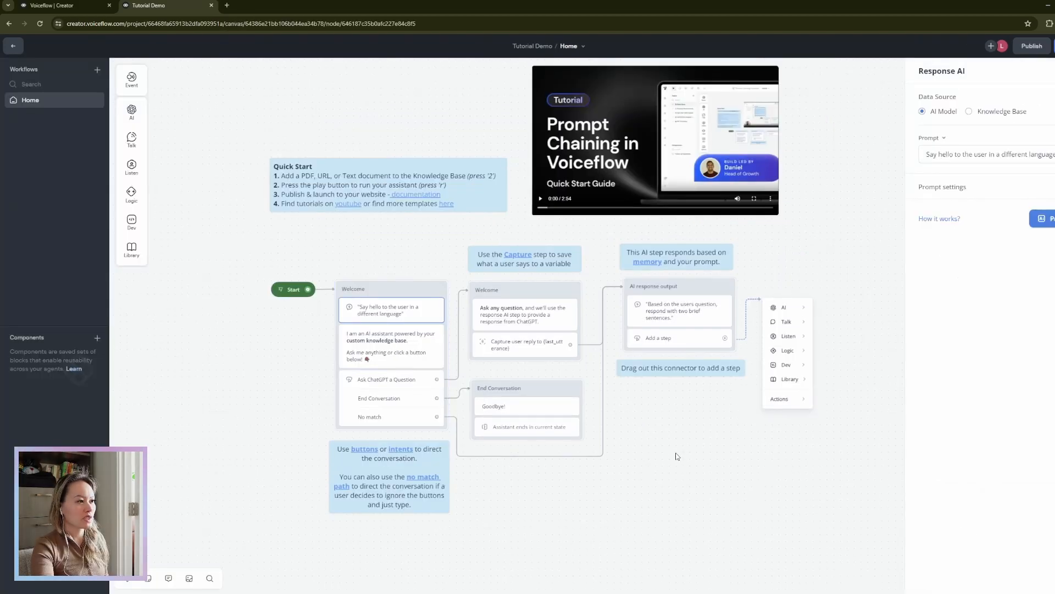
click(676, 458)
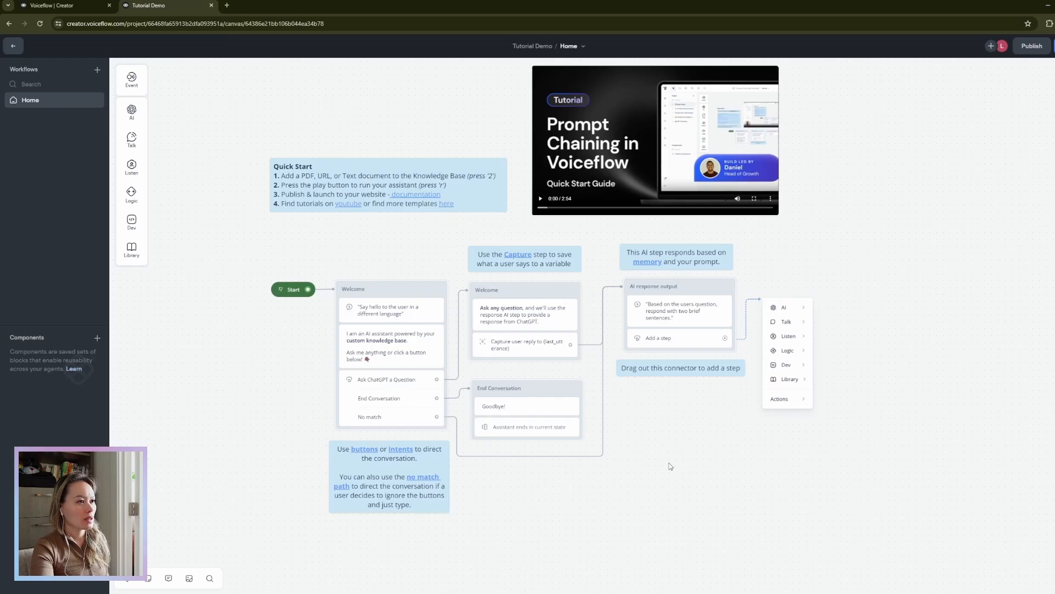
Open ultimastudio.ai in a new browser tab and request Services from its AI assistant chat.
click(227, 6)
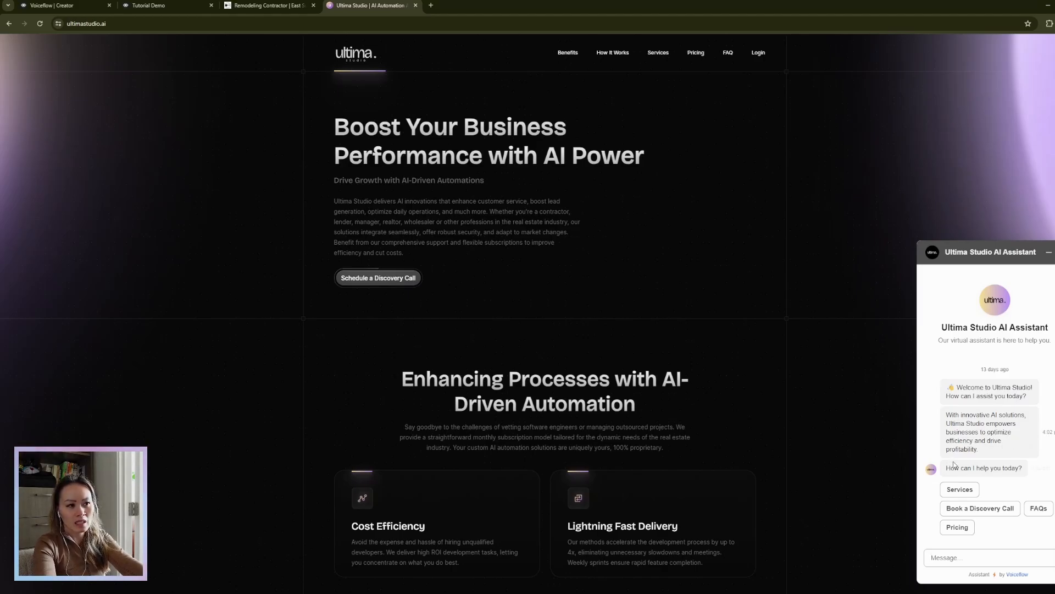
drag(954, 467, 971, 468)
click(999, 473)
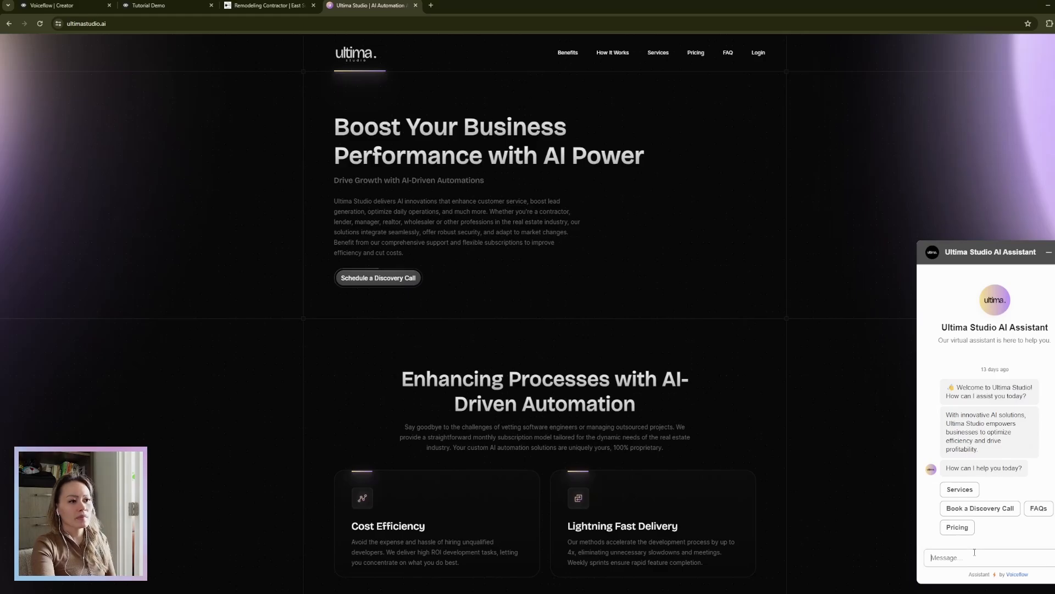
click(970, 490)
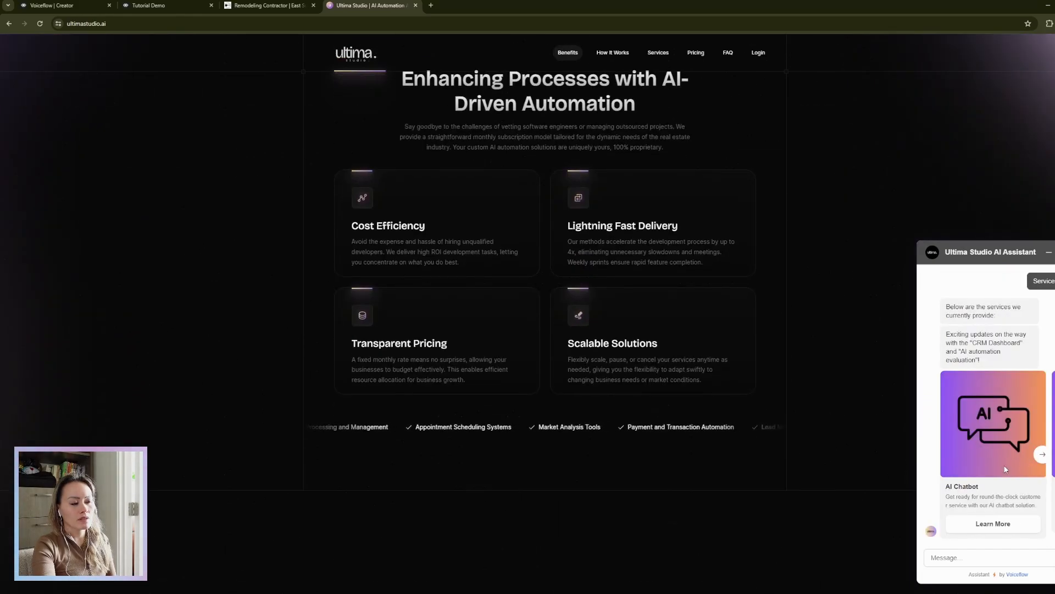
Browse the service cards in the chat's carousel and return to the AI Chatbot card.
click(1042, 458)
click(1042, 457)
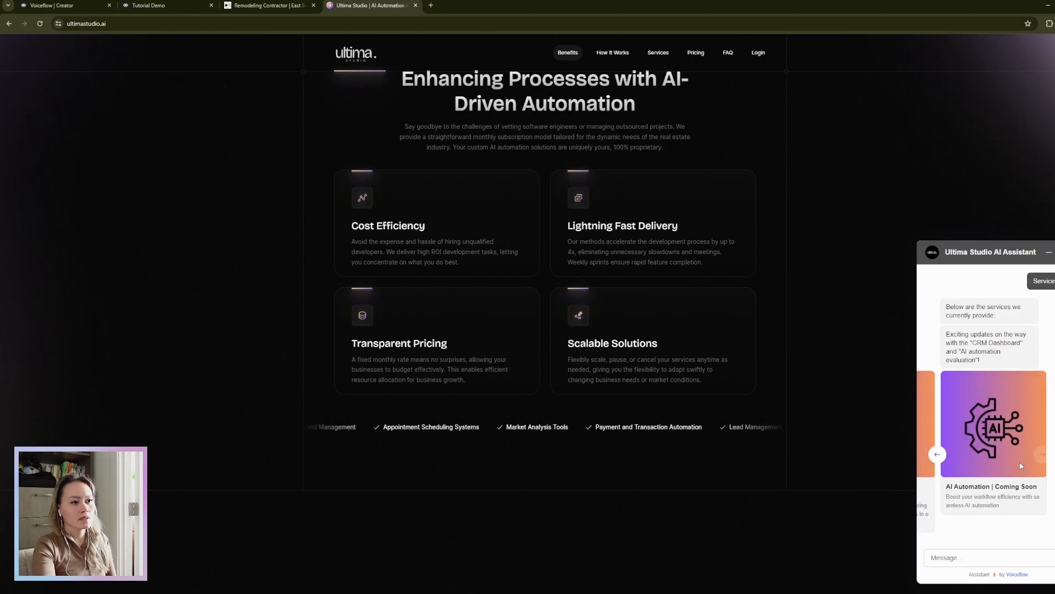
click(938, 455)
click(937, 455)
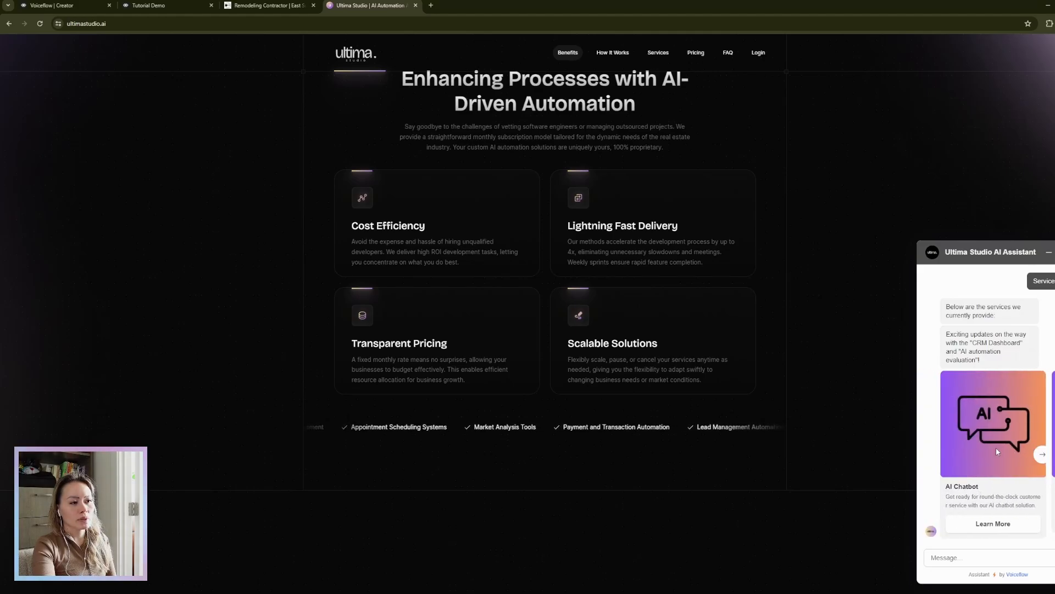
click(1043, 455)
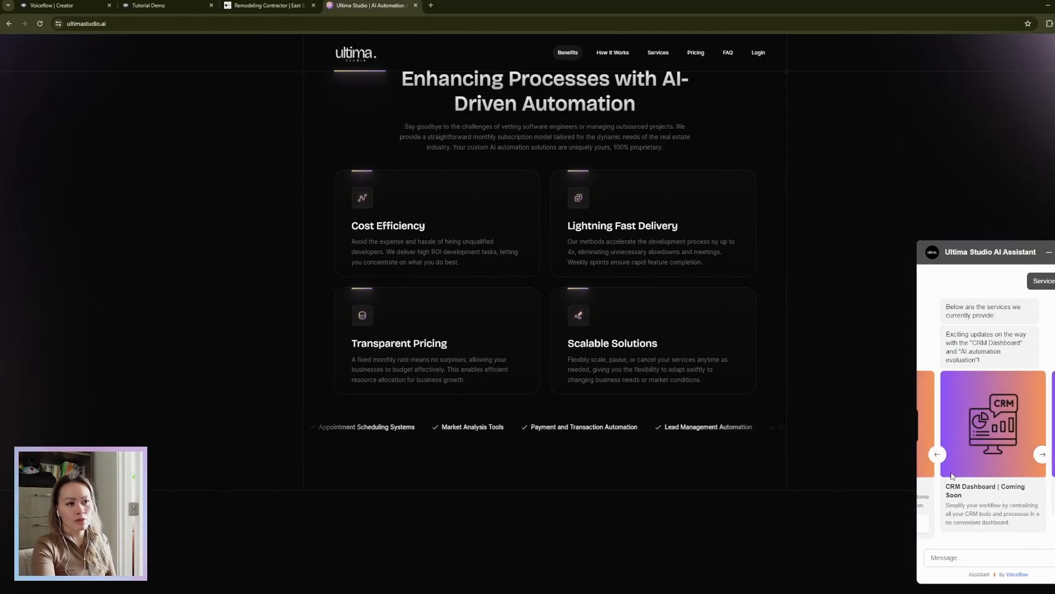
click(939, 456)
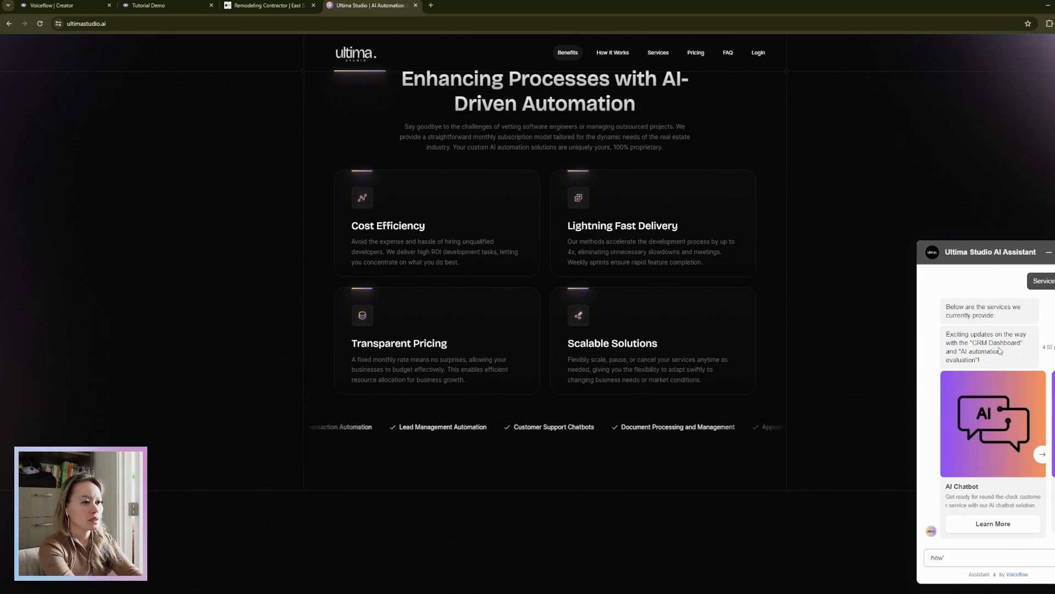
Ask the Ultima Studio AI Assistant "how does the workflow look like?" and read through its reply.
text(how)
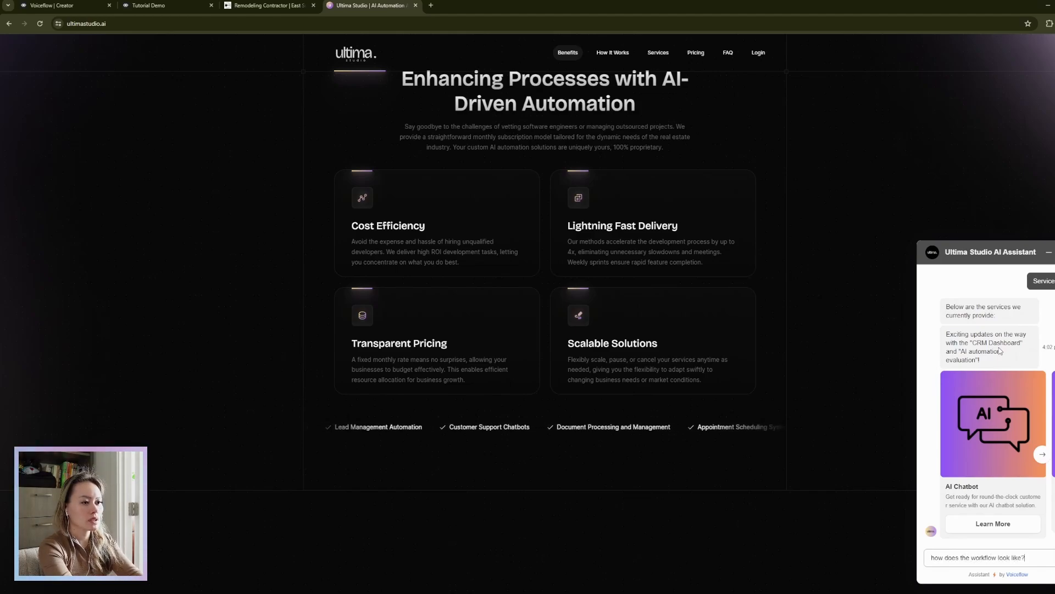
text( does the workflow look like?)
key(Return)
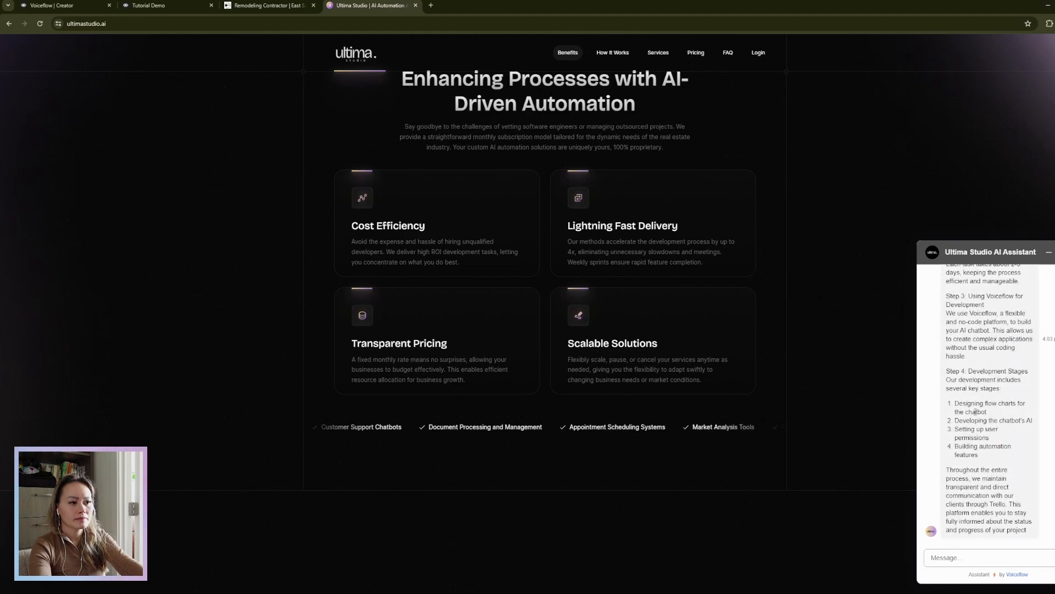
scroll(980, 404, up, 10)
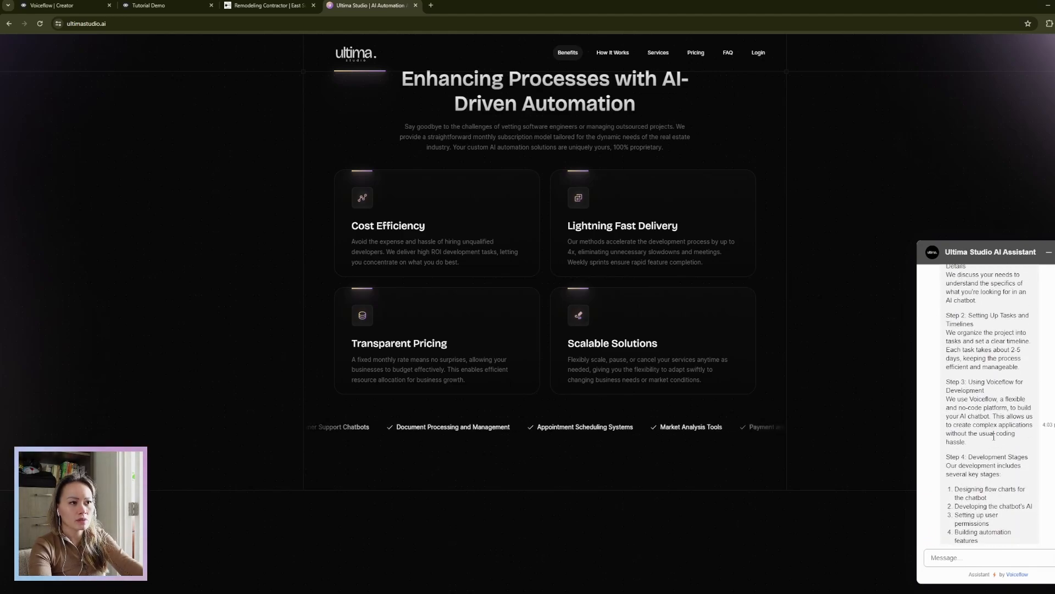
scroll(1006, 448, down, 3)
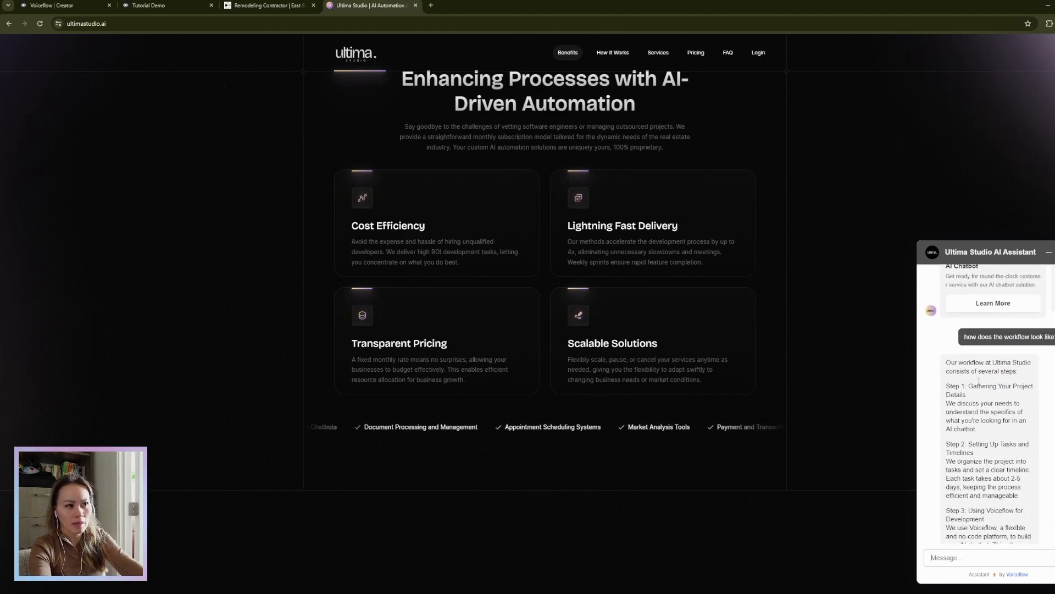
drag(946, 371, 966, 371)
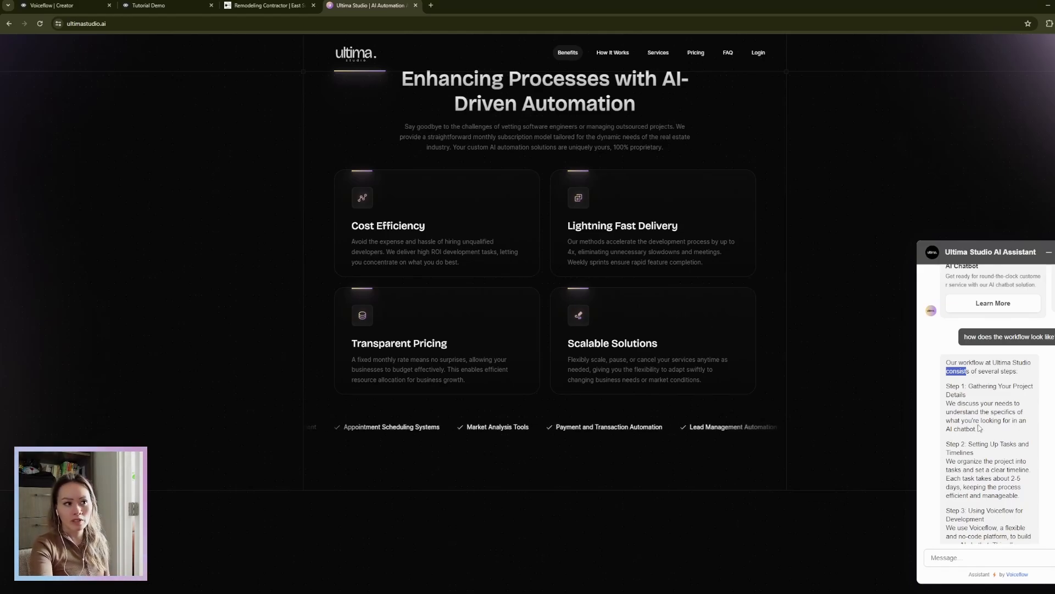
scroll(965, 437, down, 3)
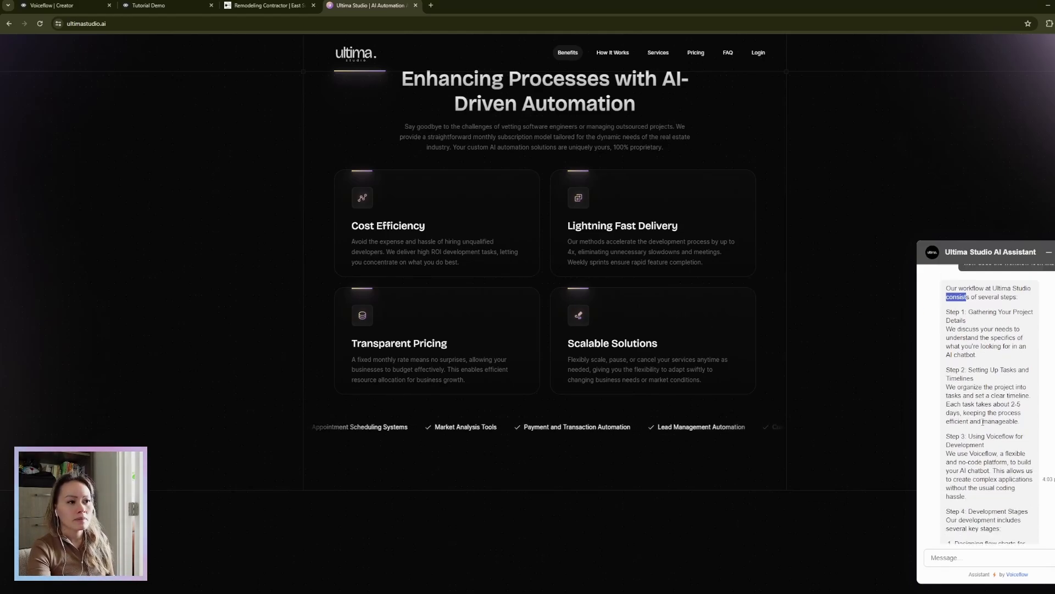
Read the assistant's workflow reply to its end, then review the earlier Services answer and AI Chatbot card.
scroll(1013, 424, down, 1)
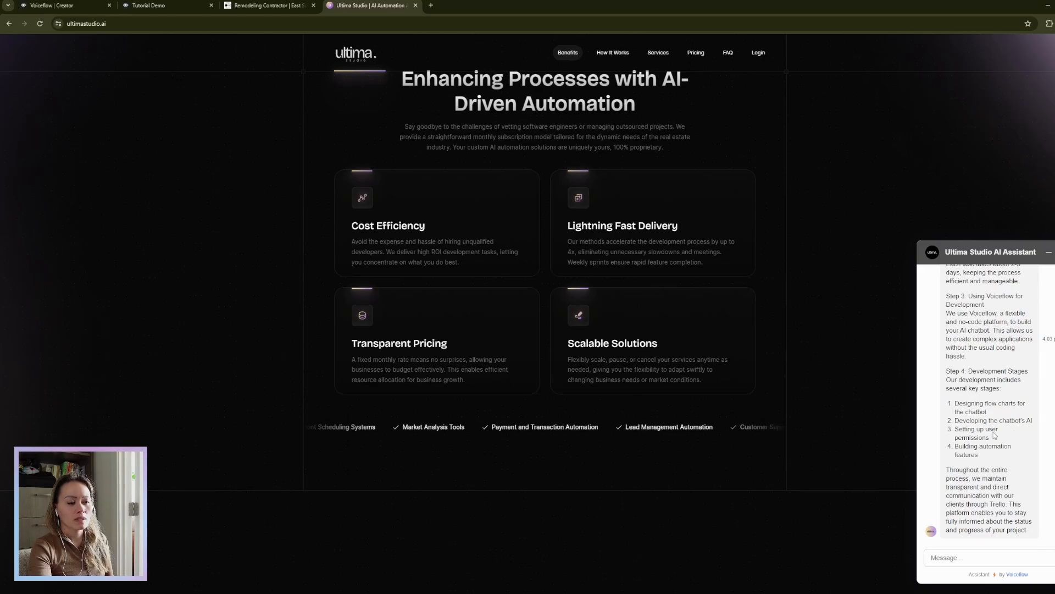
scroll(989, 500, up, 5)
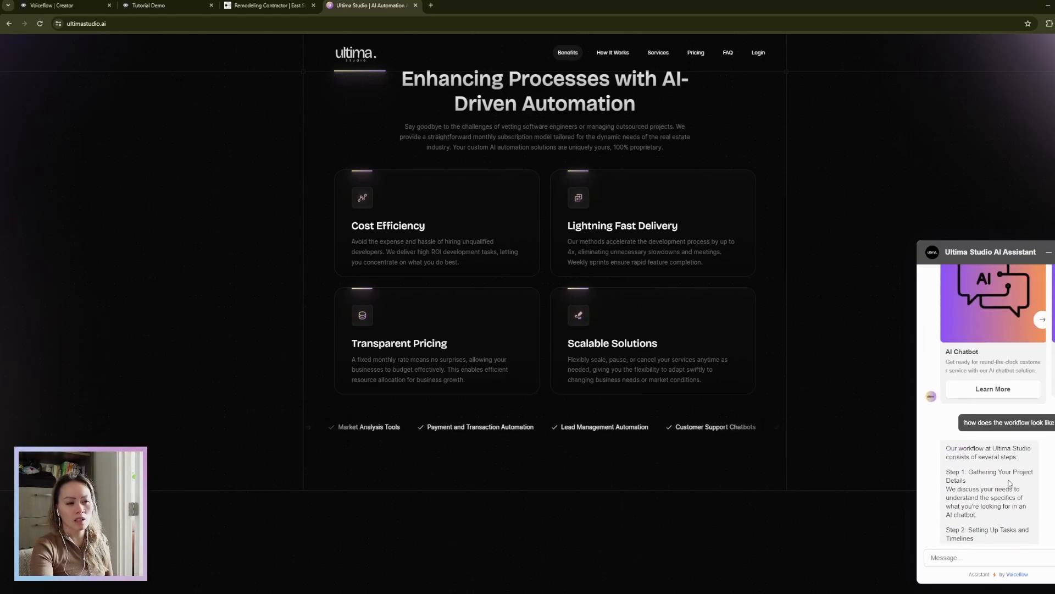
scroll(1000, 494, up, 2)
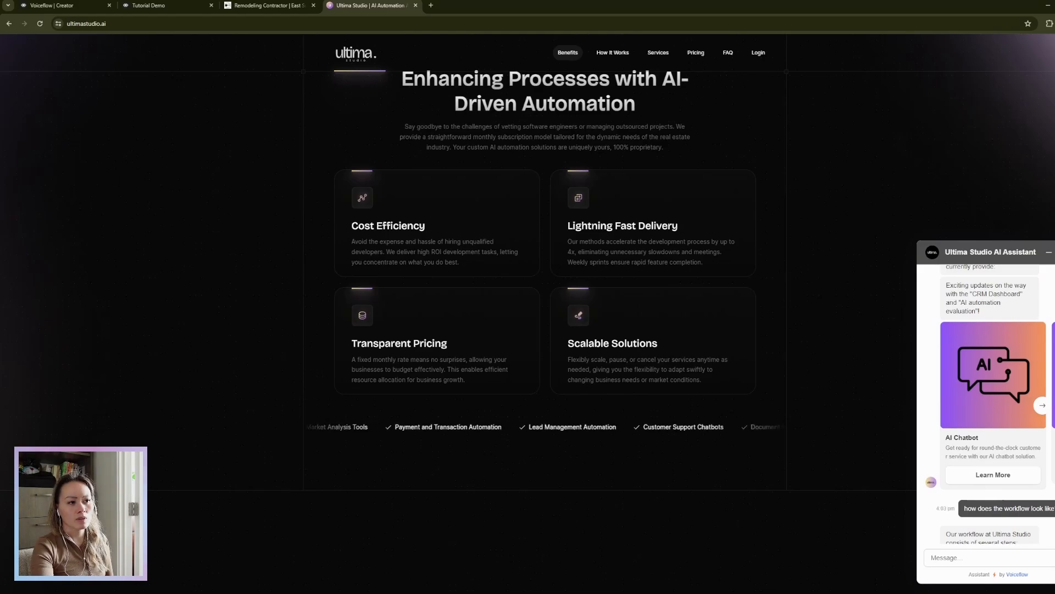
scroll(967, 384, up, 2)
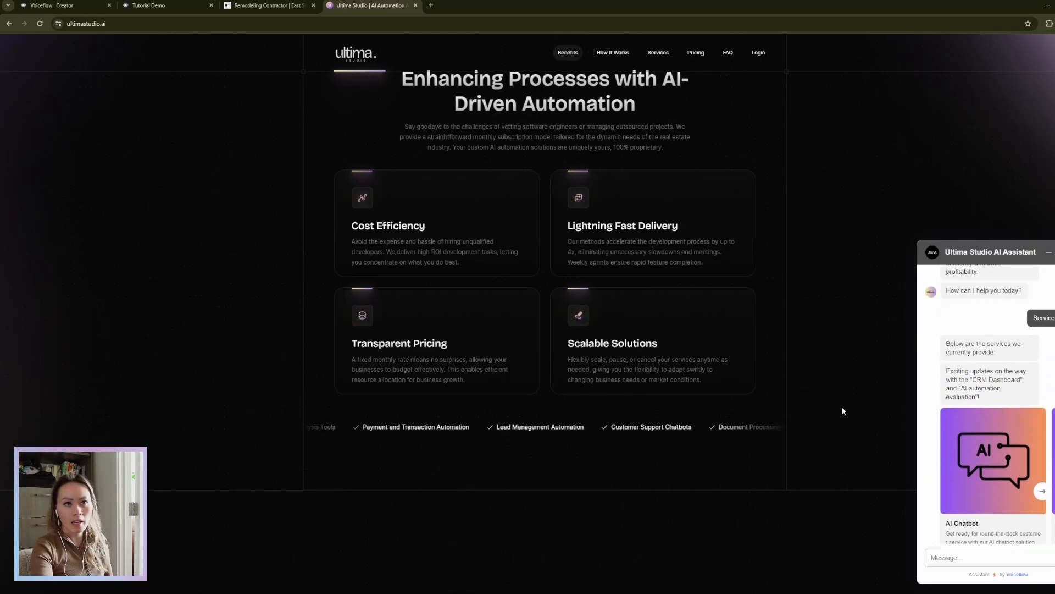
Switch back to the Tutorial Demo Home workflow and look over the template's blocks and notes.
key(ctrl+shift+Tab)
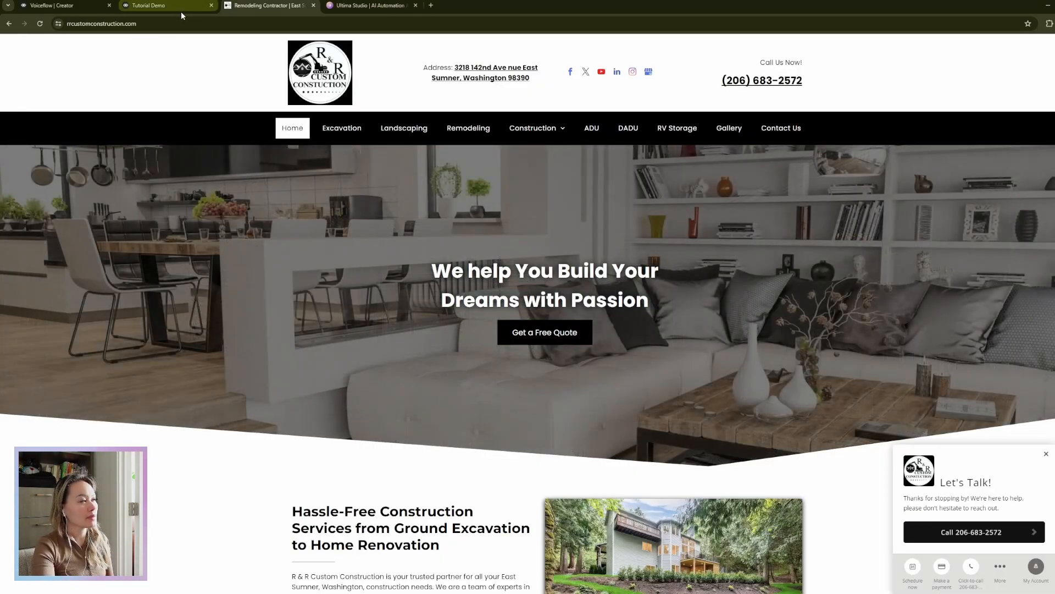
click(180, 5)
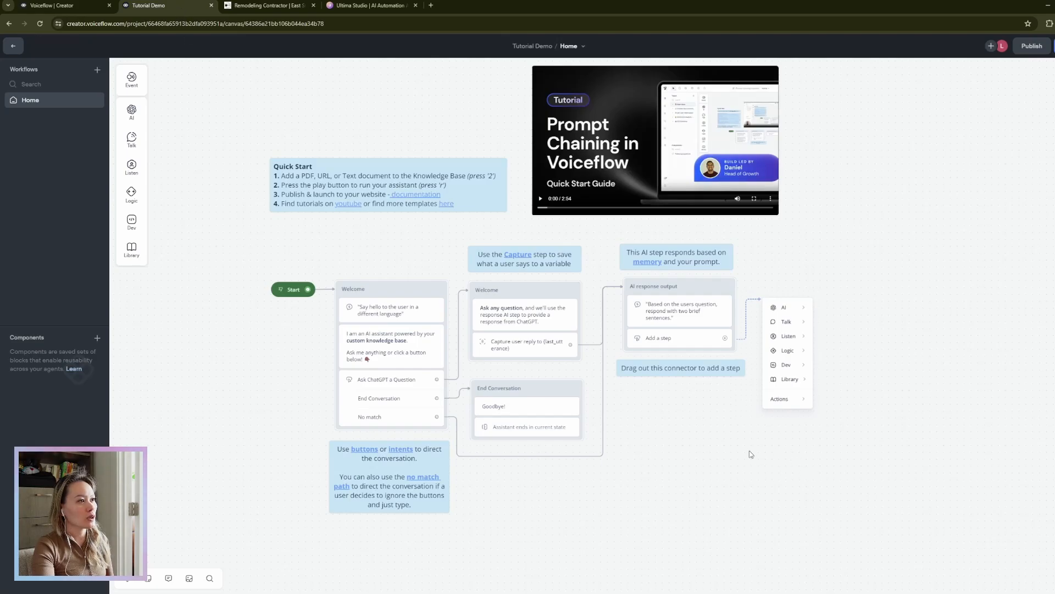
drag(748, 448, 765, 426)
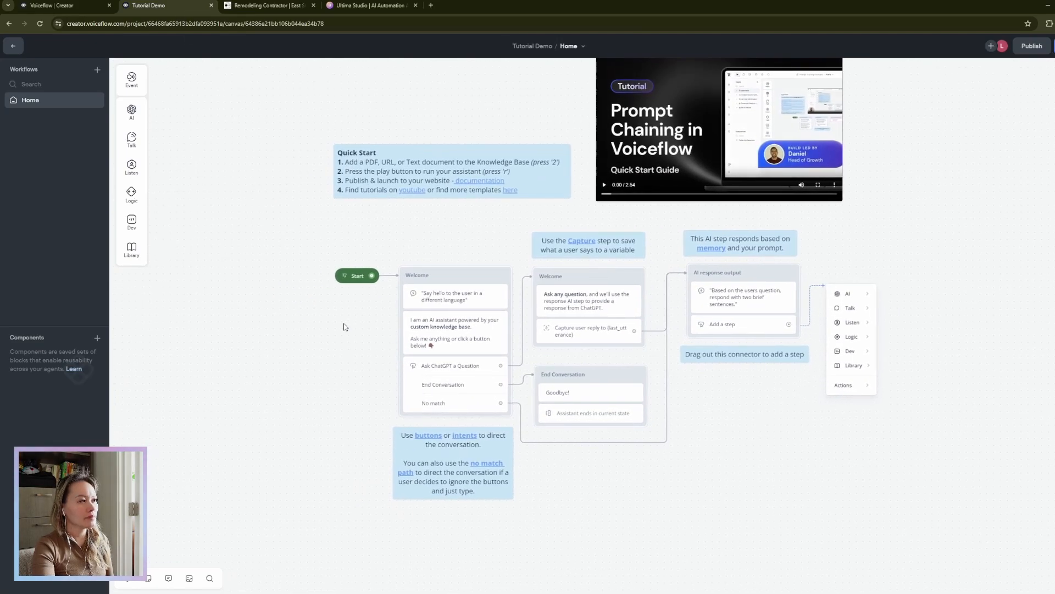
drag(344, 324, 363, 333)
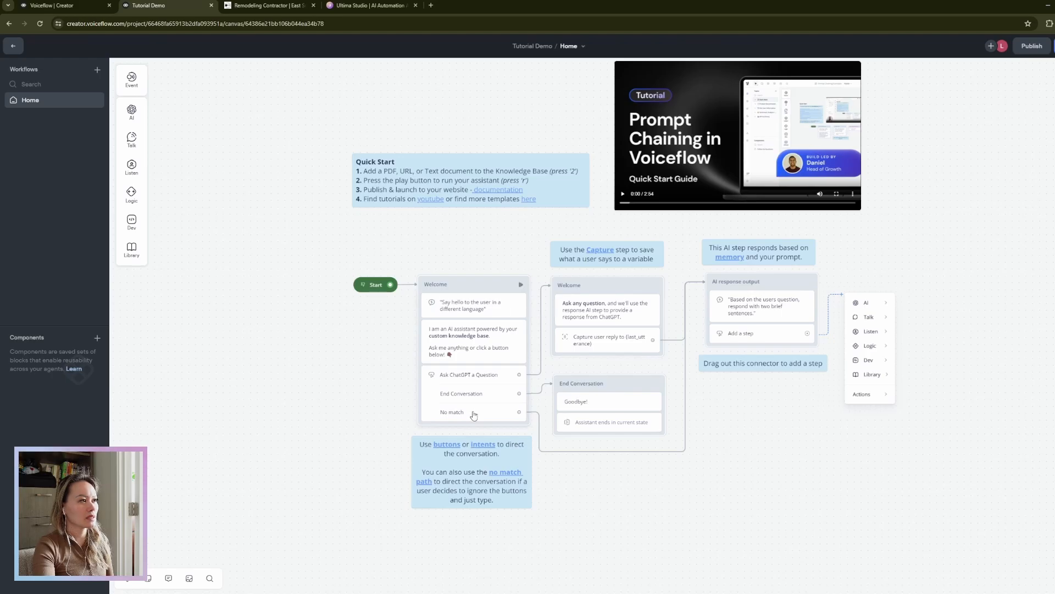
drag(638, 541, 701, 513)
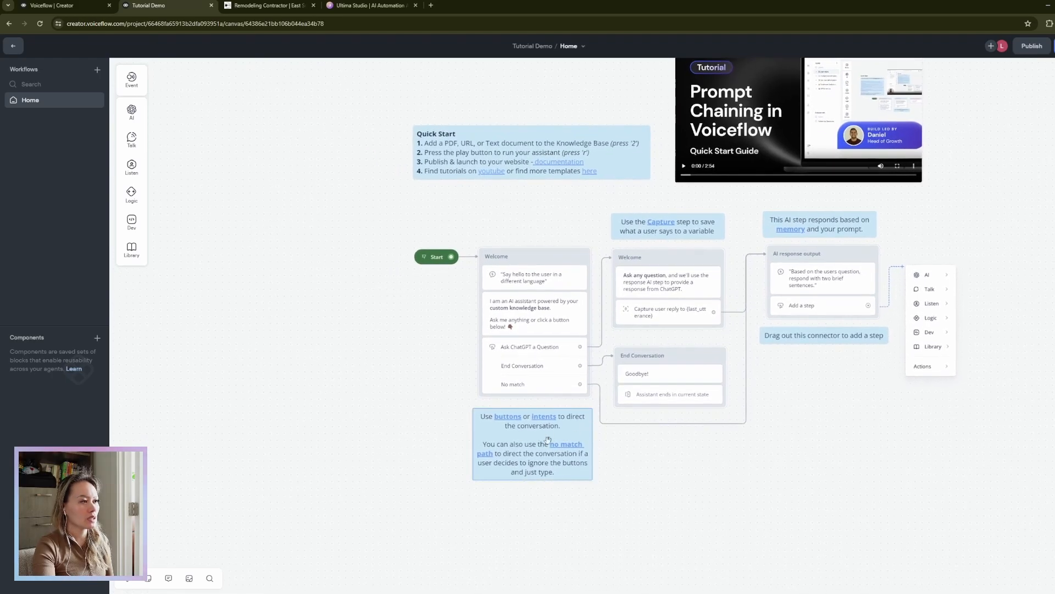
Move the buttons-and-intents note beside the Quick Start note and place the Start block in the empty area below the template flow.
drag(554, 439, 330, 170)
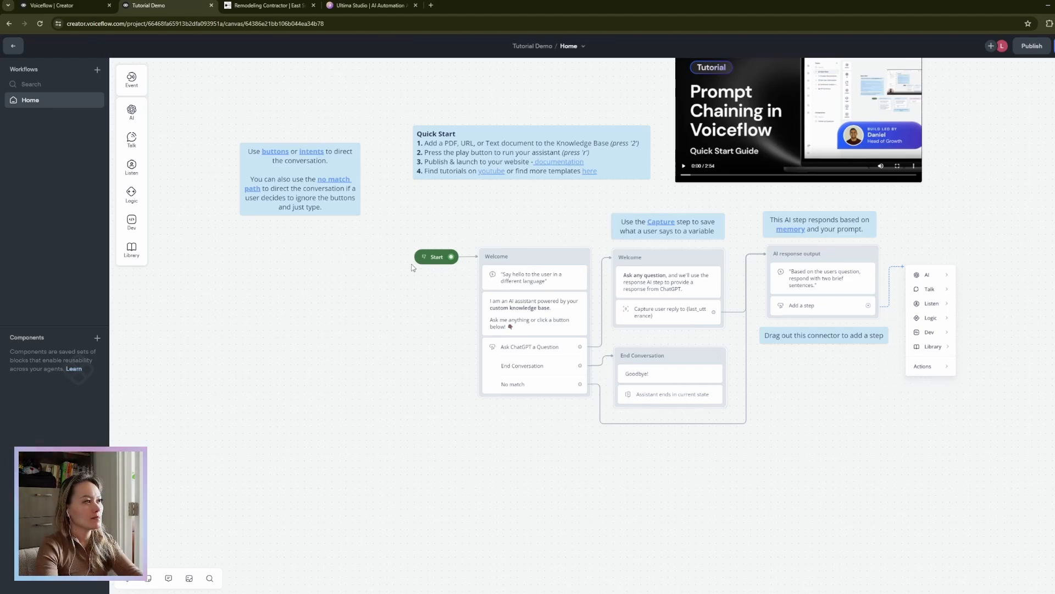
click(430, 262)
drag(429, 263, 366, 486)
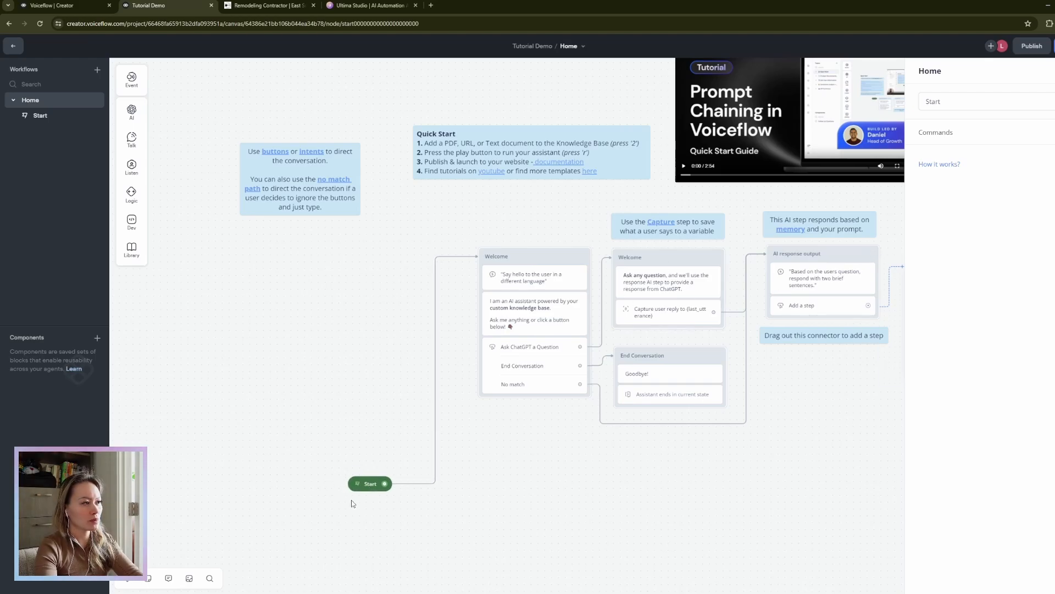
drag(370, 485, 365, 493)
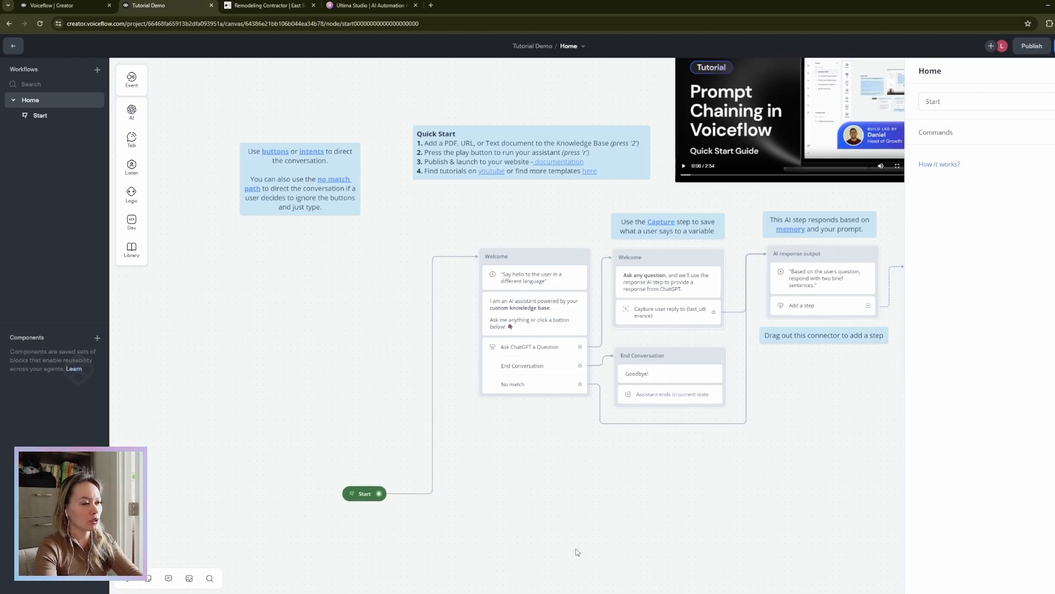
scroll(631, 469, down, 3)
scroll(637, 434, up, 3)
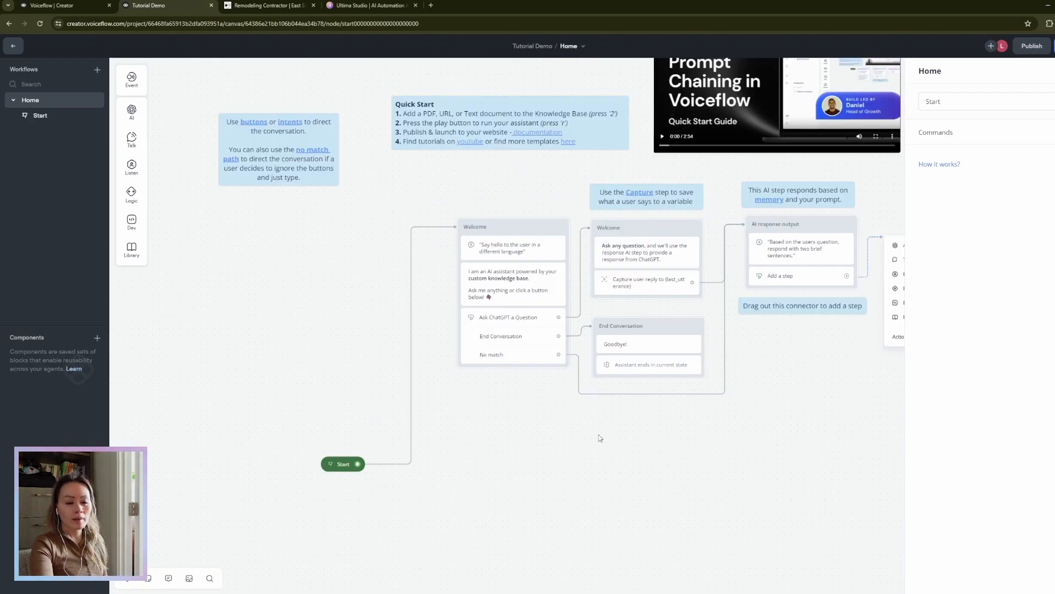
Add a Welcome (Construction) block with the Response AI prompt "I am an AI Assistant for R&R Construction Company. Greet the user. User one emoji.".
mouse_move(140, 139)
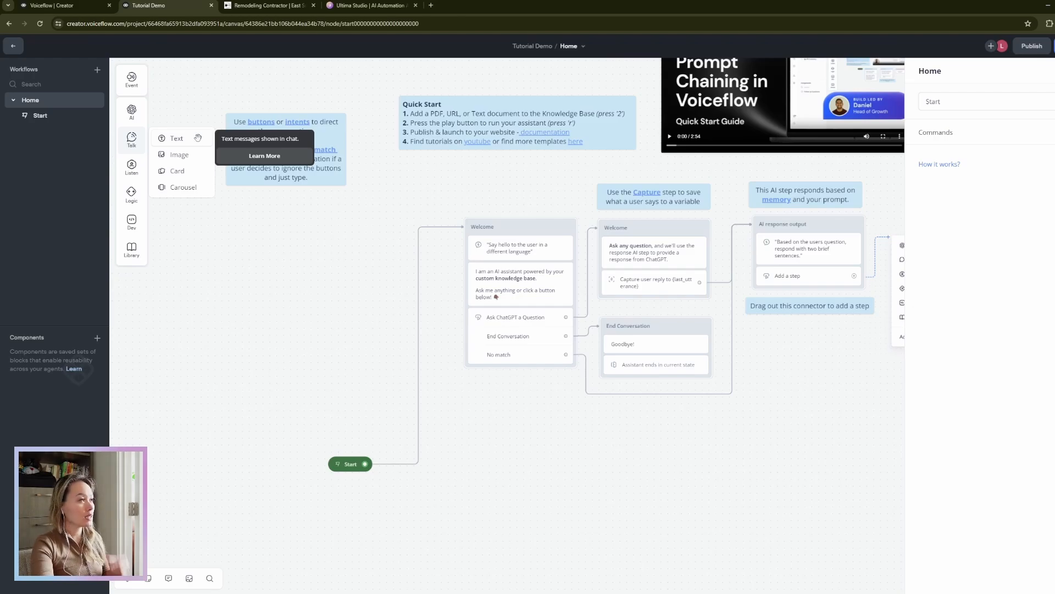
mouse_move(140, 111)
drag(173, 112, 519, 448)
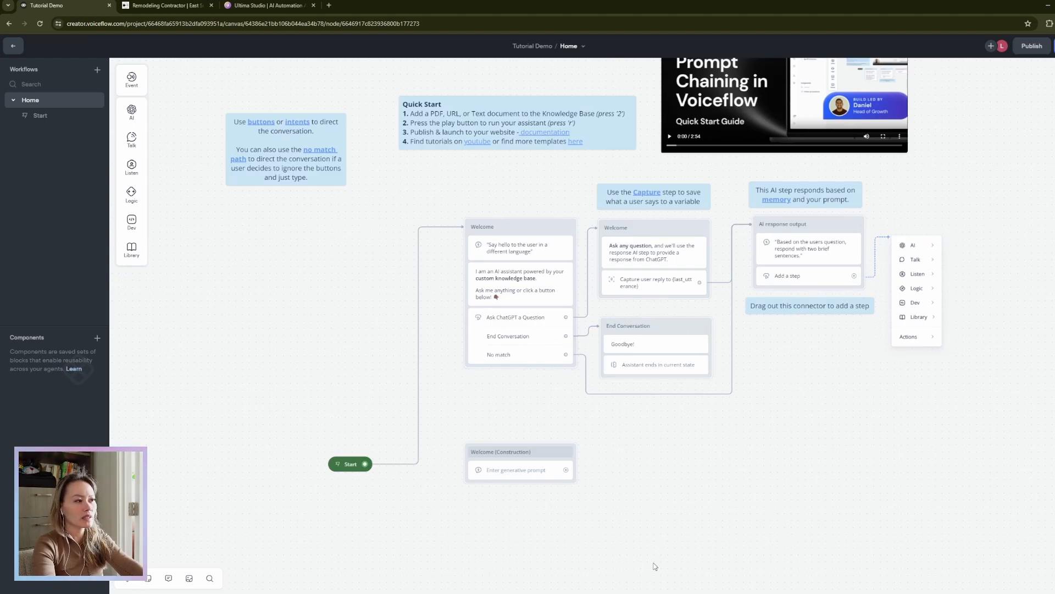
click(519, 471)
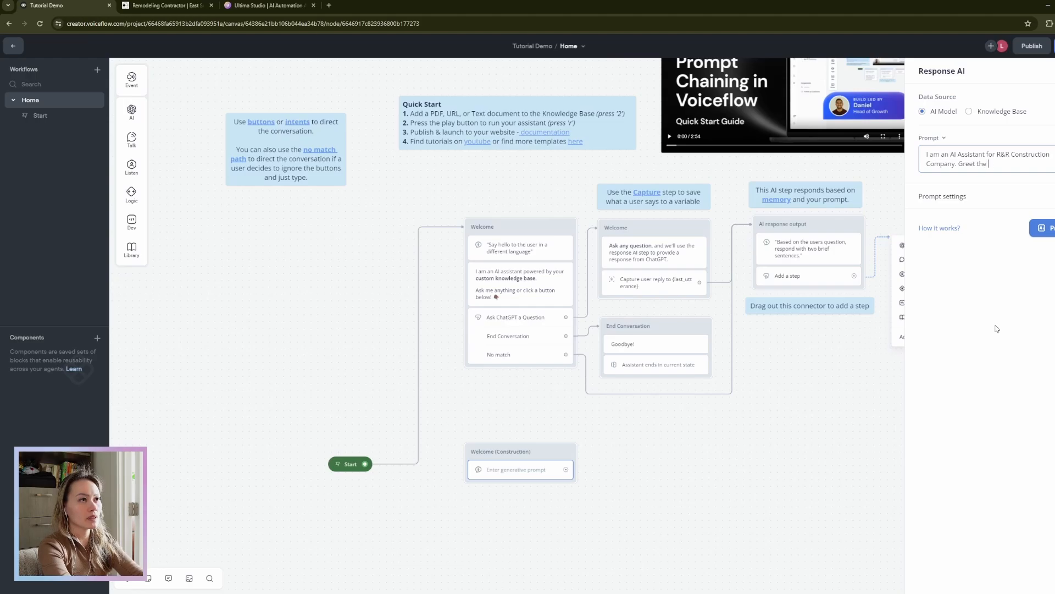
text(user. User one emoji.)
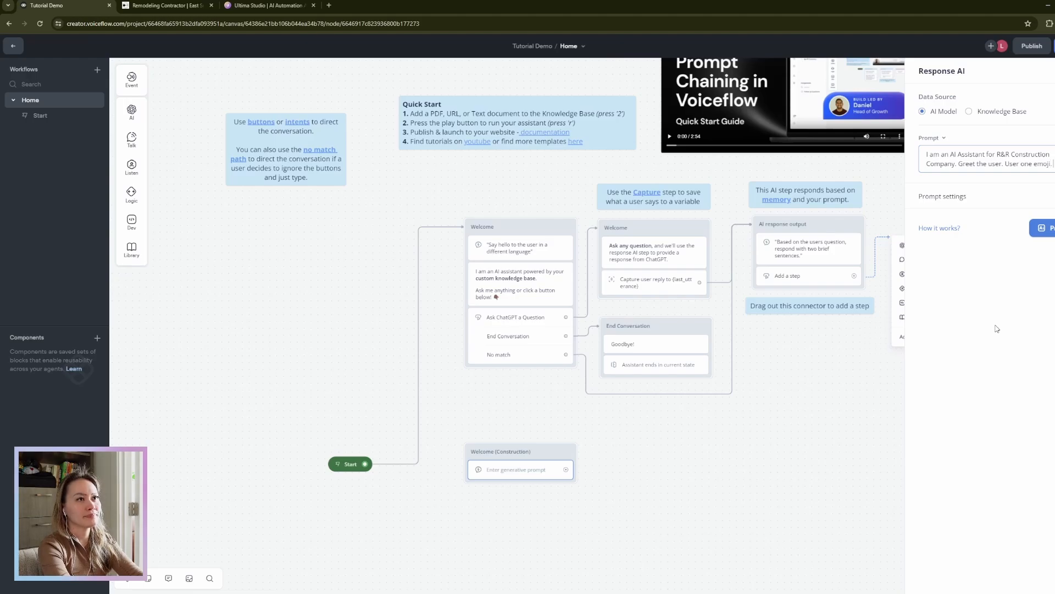
Preview the Response AI prompt's output and read the generated greeting.
click(1040, 228)
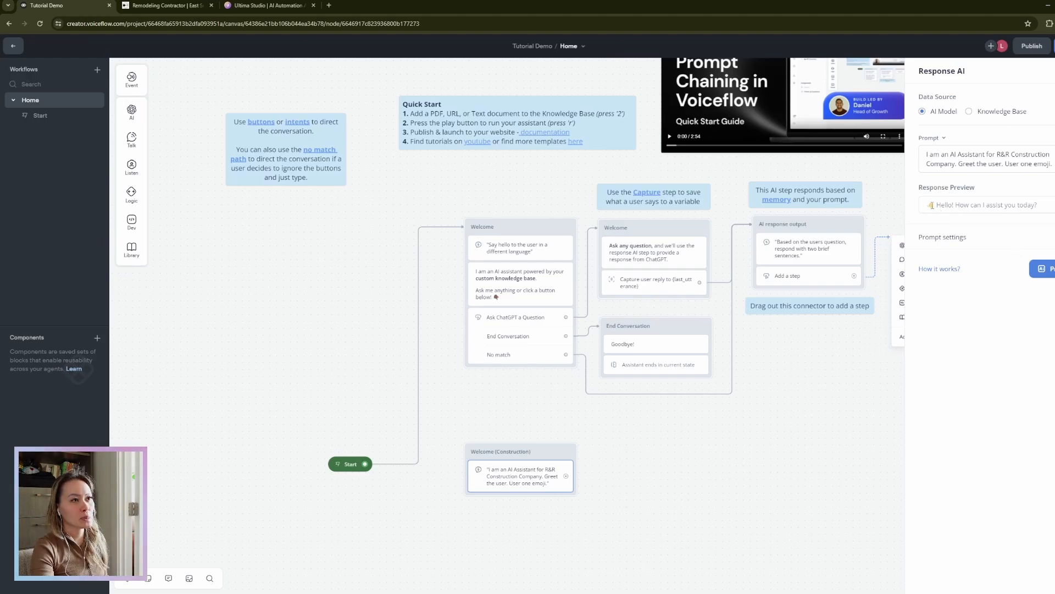
drag(929, 205, 1040, 206)
click(1047, 207)
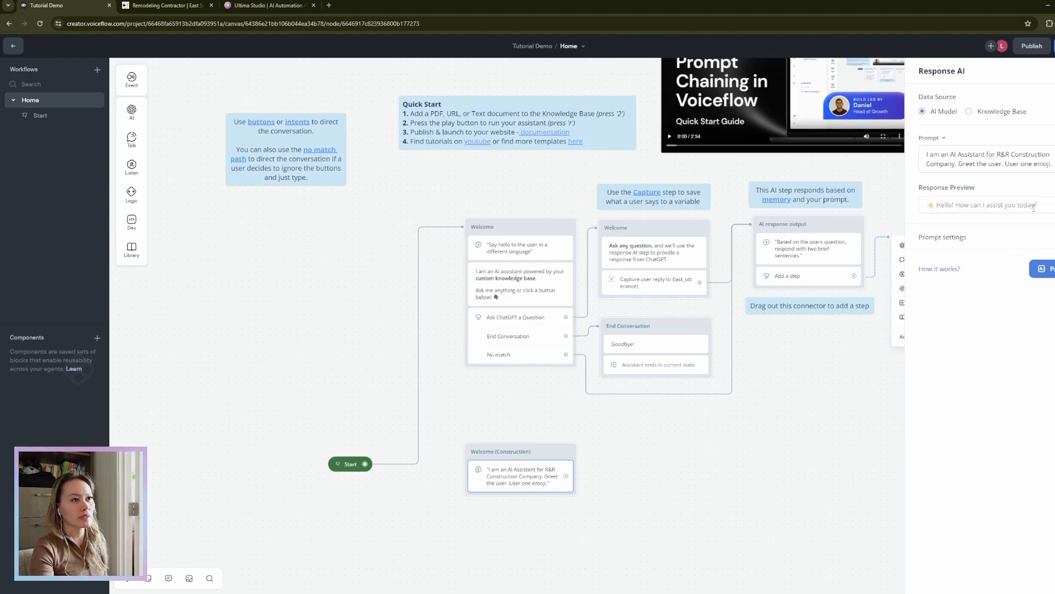
drag(1045, 209, 928, 206)
click(1015, 354)
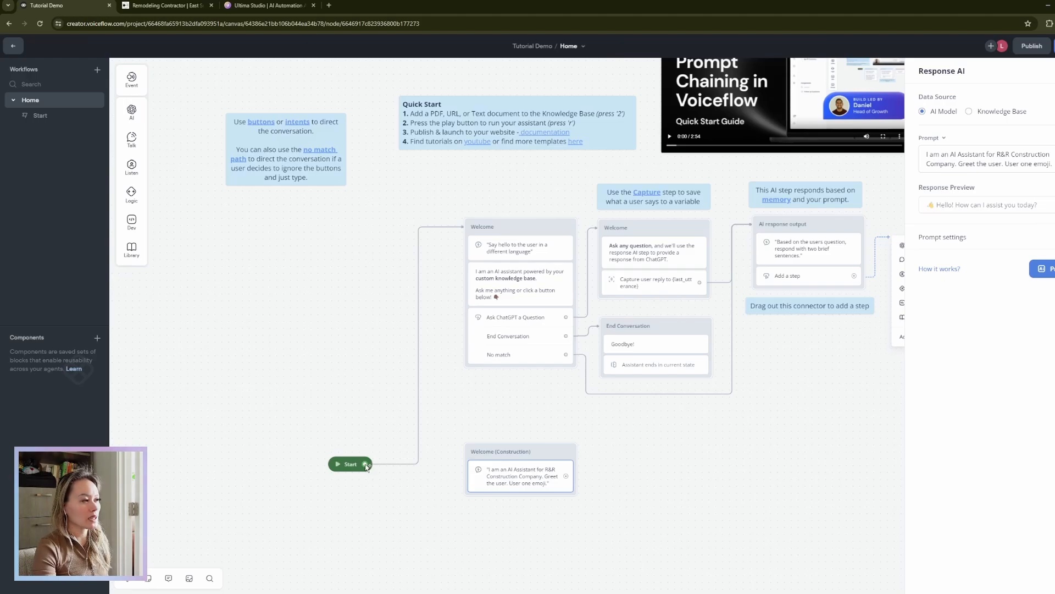
Connect the Start block to the Welcome (Construction) block and run a test of the assistant.
drag(366, 466, 470, 470)
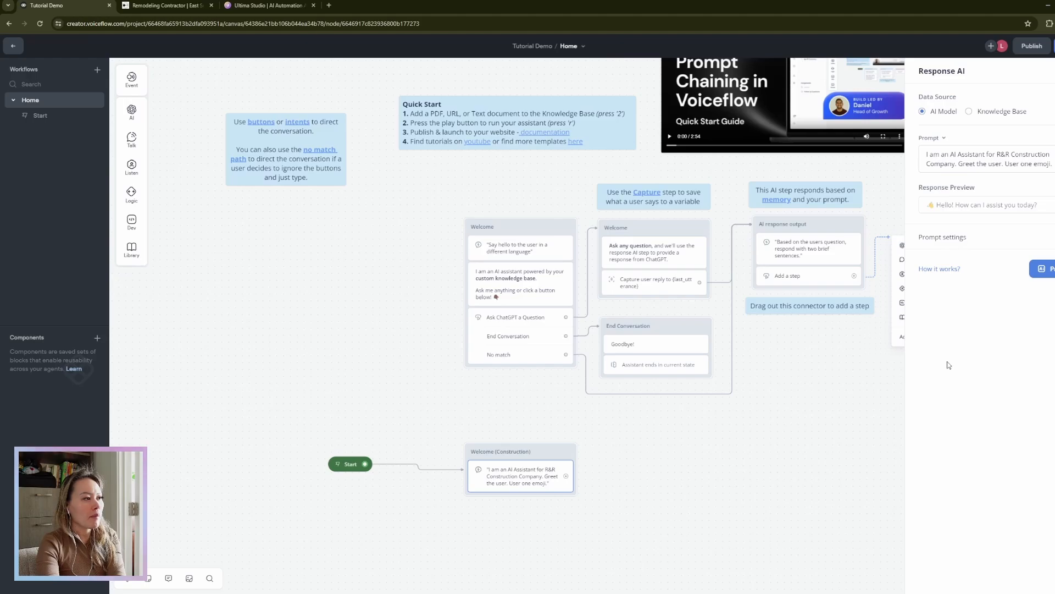
key(r)
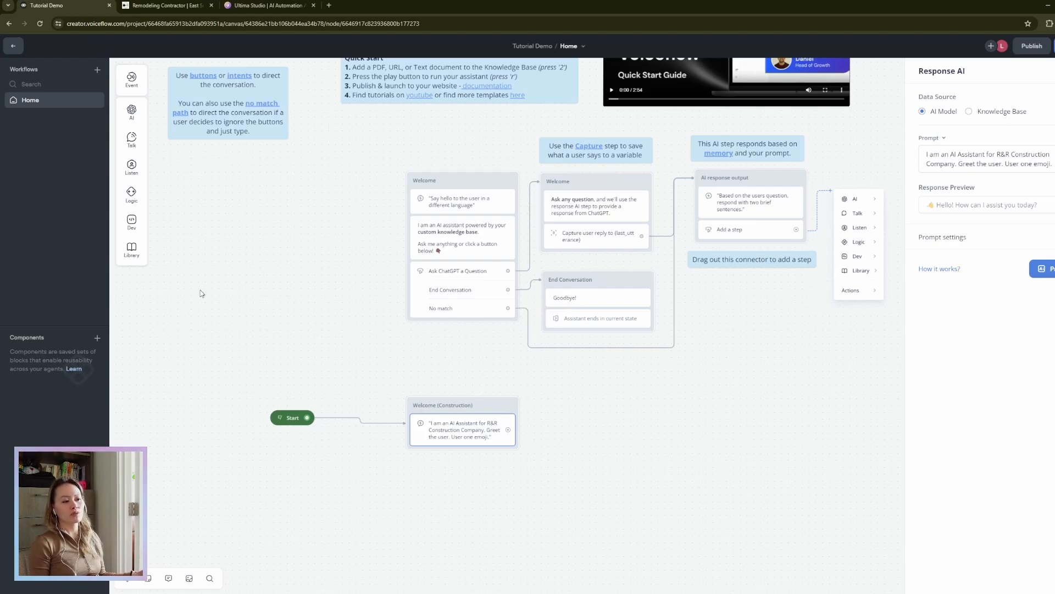
Add a Text step to the Welcome (Construction) block containing the rrcustomconstruction.com sentence about being "your trusted partner for all your East Sumner, Washington, construction needs.".
mouse_move(131, 138)
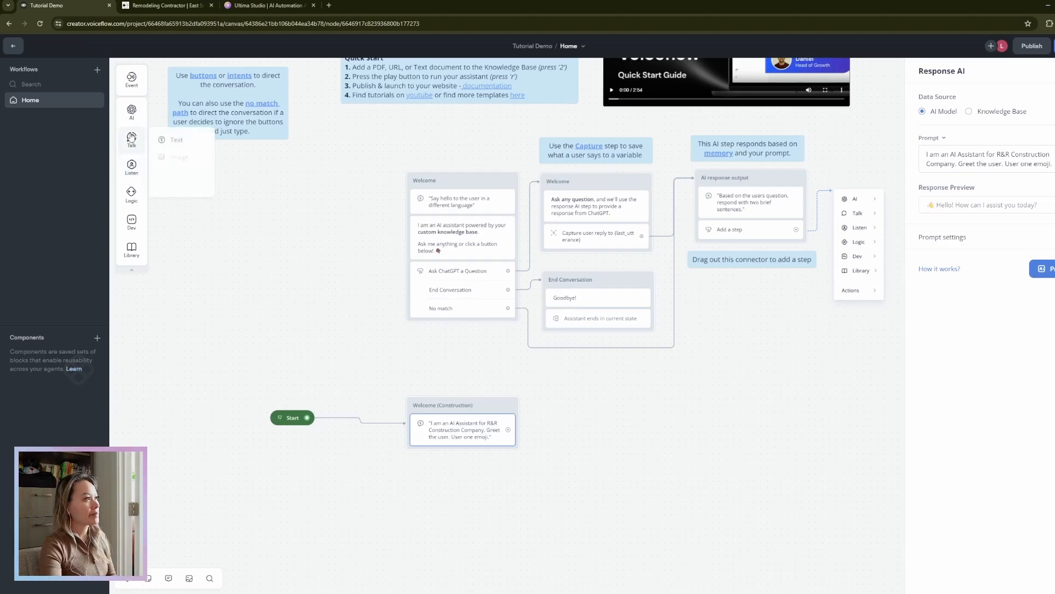
drag(176, 137, 468, 457)
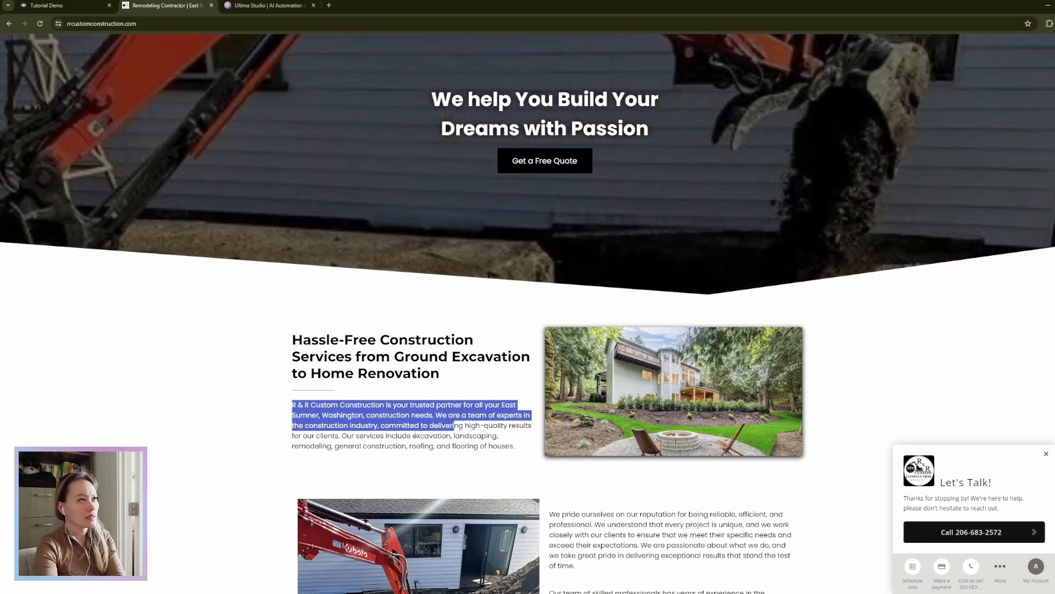
click(406, 433)
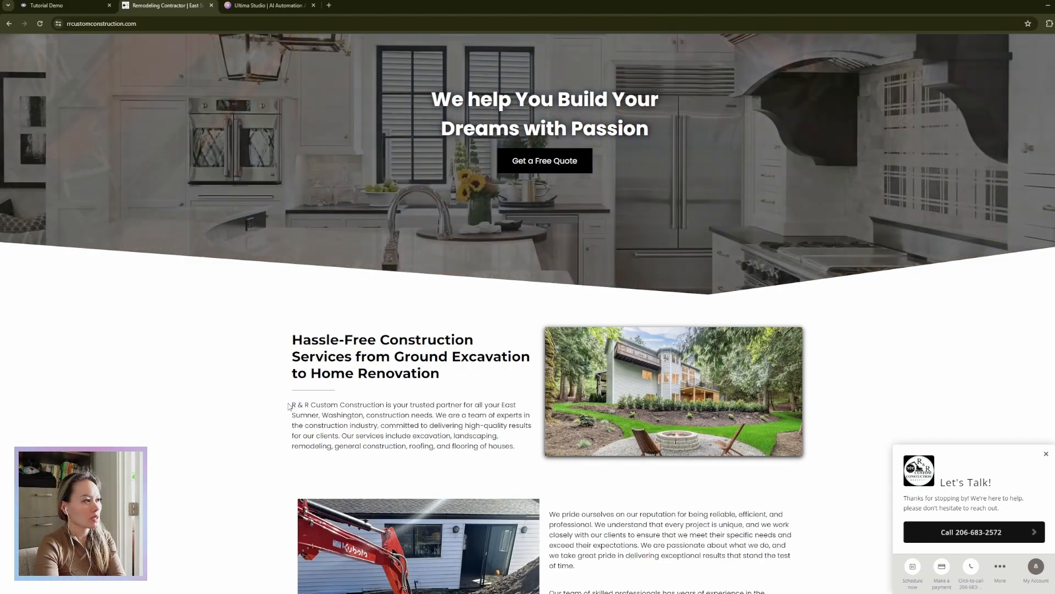
drag(292, 405, 434, 415)
key(ctrl+c)
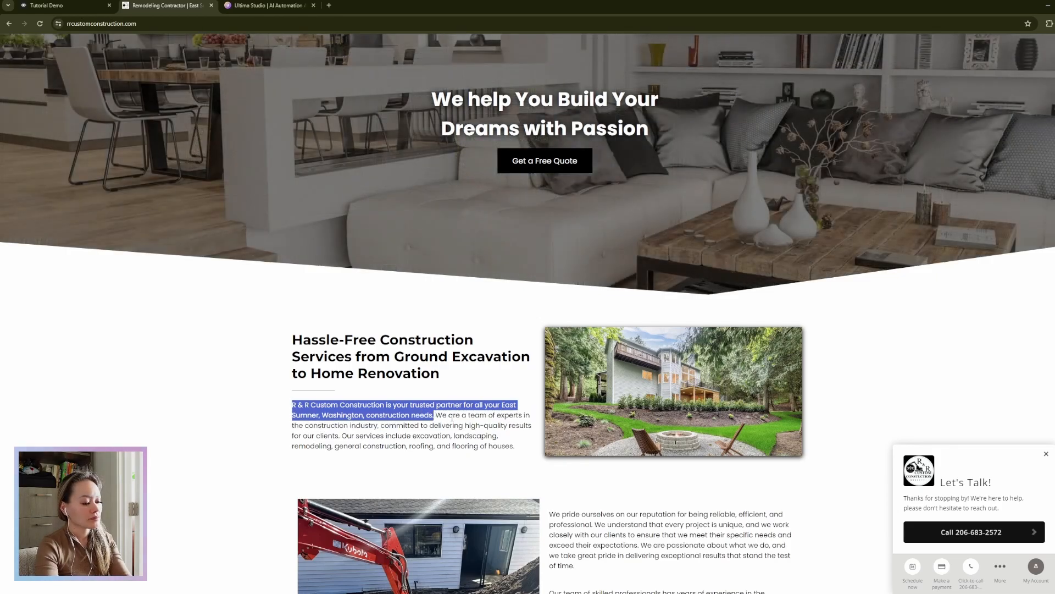
click(264, 6)
click(77, 5)
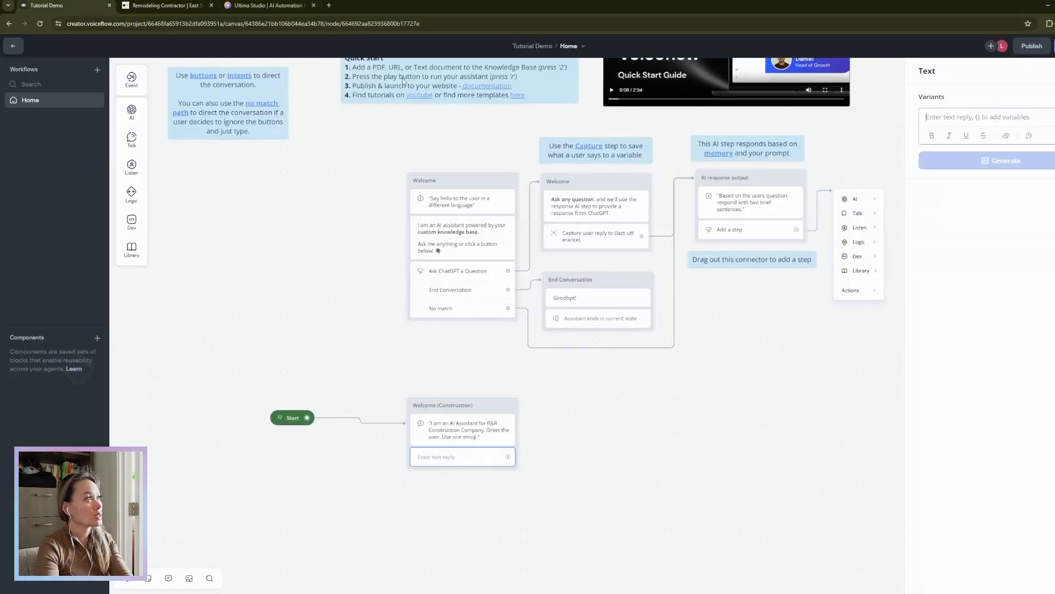
key(ctrl+v)
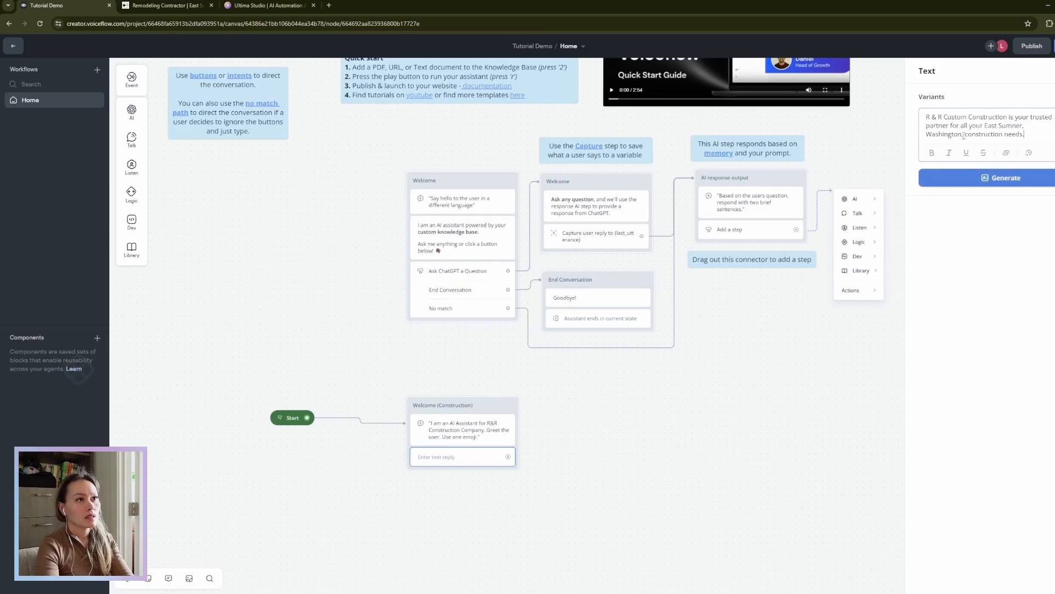
Generate 5 variants of the R & R Custom Construction text reply, accept them all and close the step's editor.
click(989, 177)
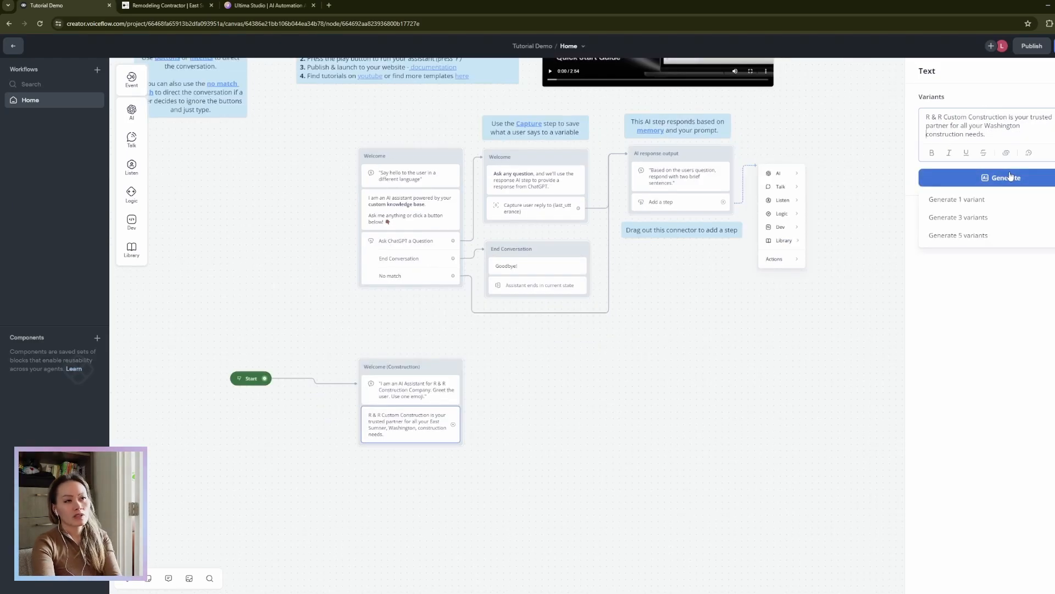
click(967, 236)
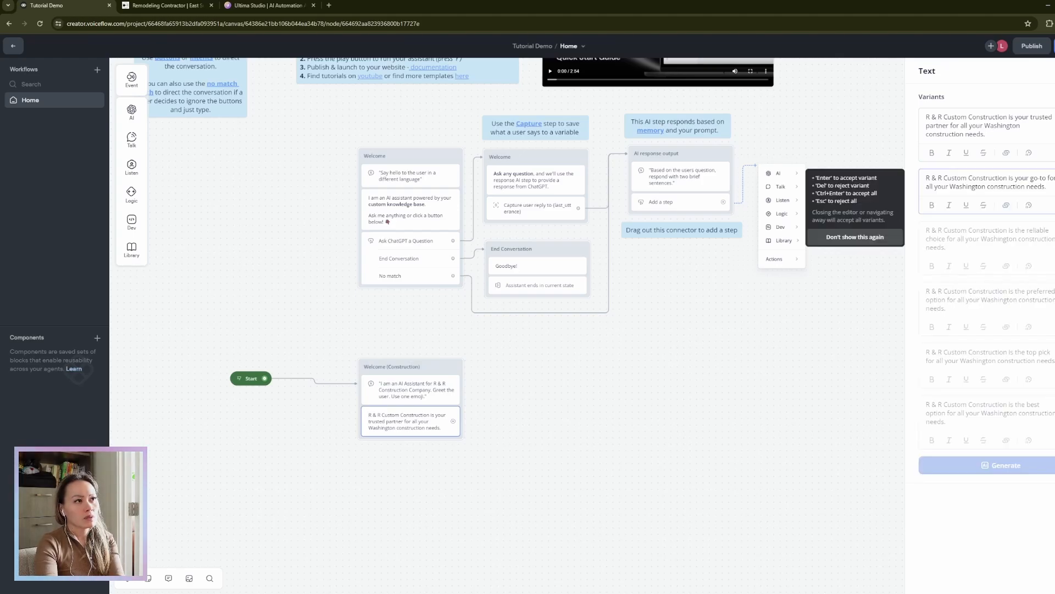
key(ctrl+Return)
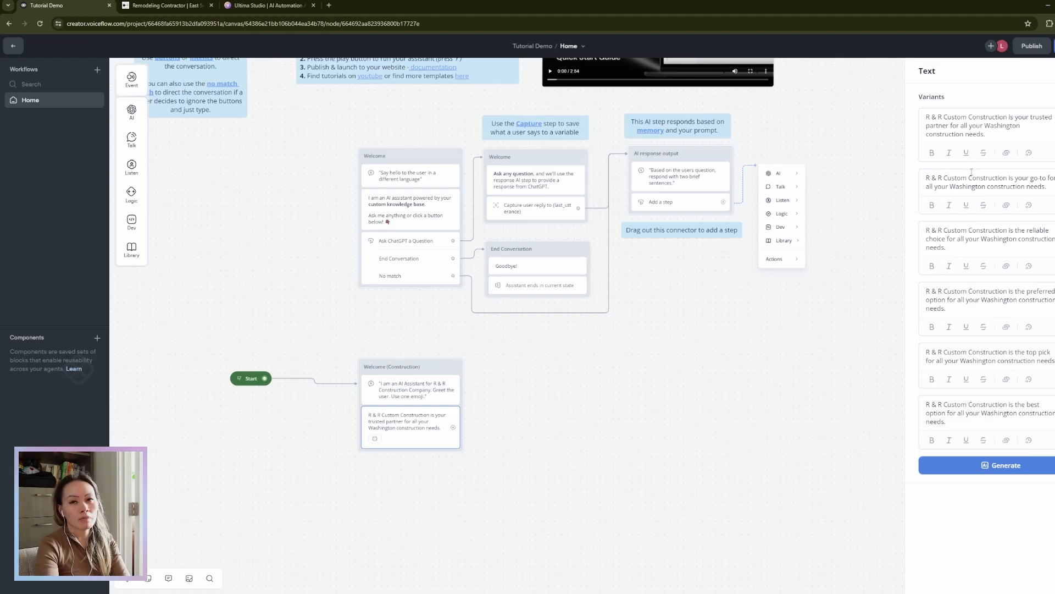
click(536, 440)
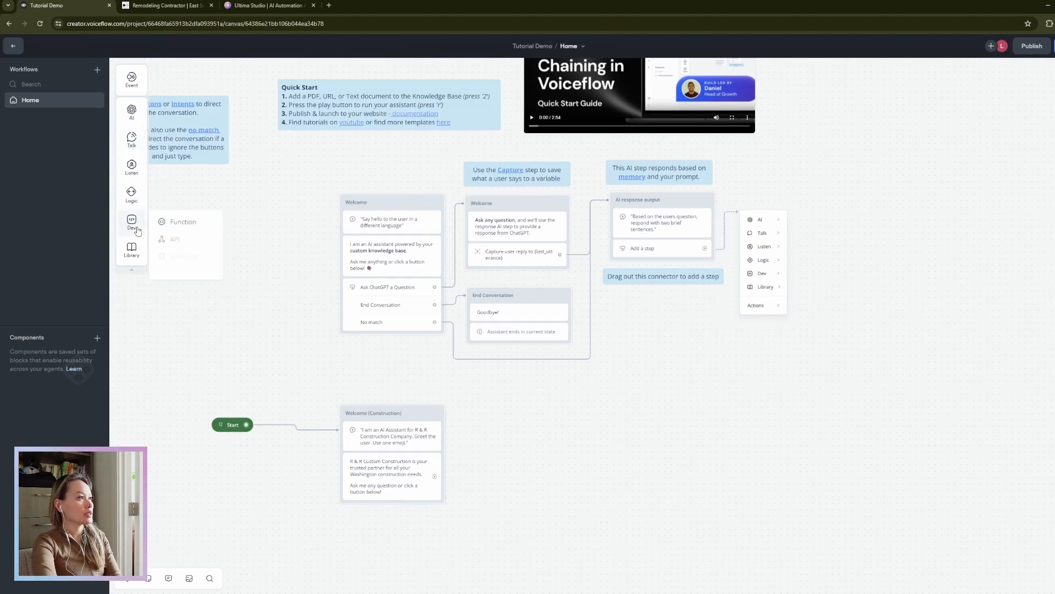
Add a Buttons step at the end of the Welcome (Construction) block and label its first button "Services".
mouse_move(133, 193)
mouse_move(134, 169)
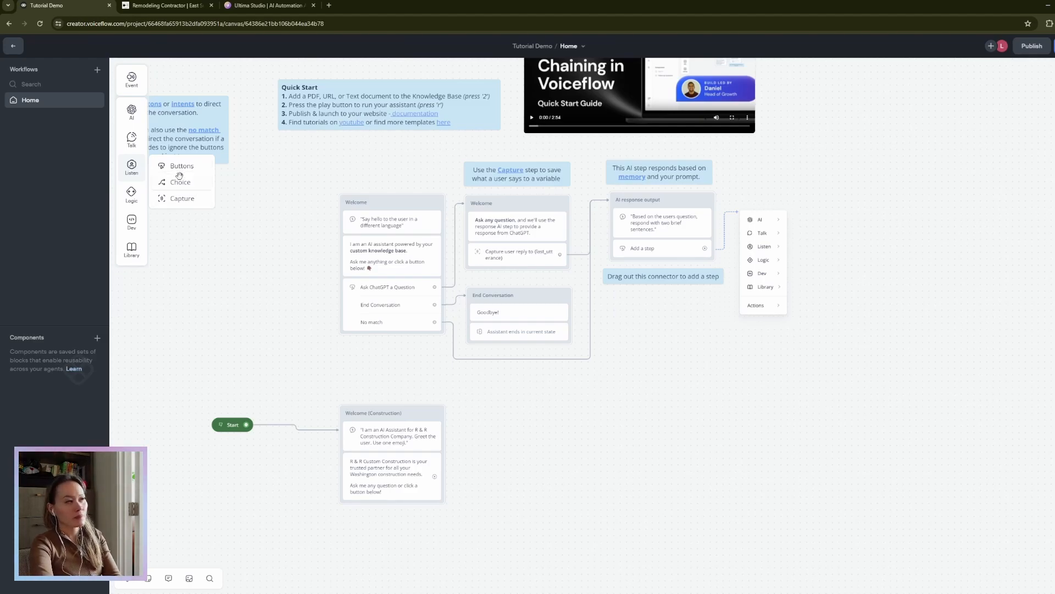
drag(187, 168, 409, 514)
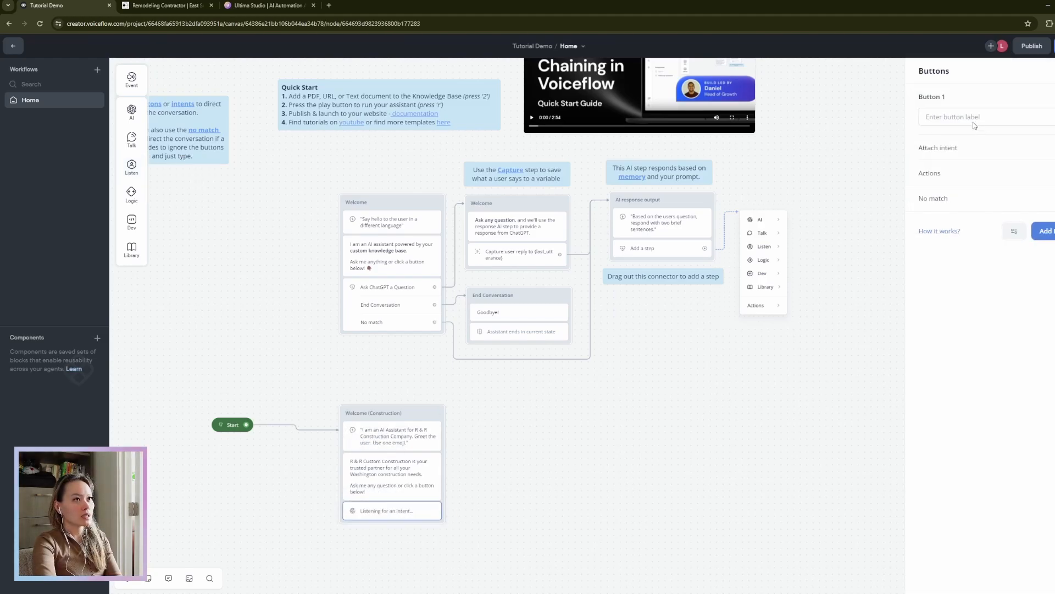
click(1009, 122)
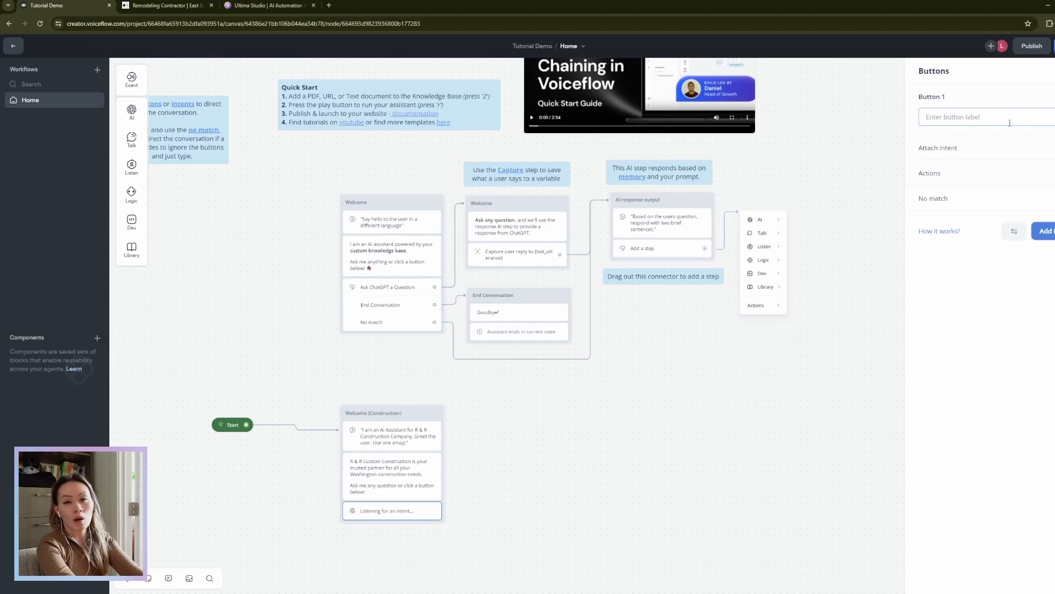
text(Services)
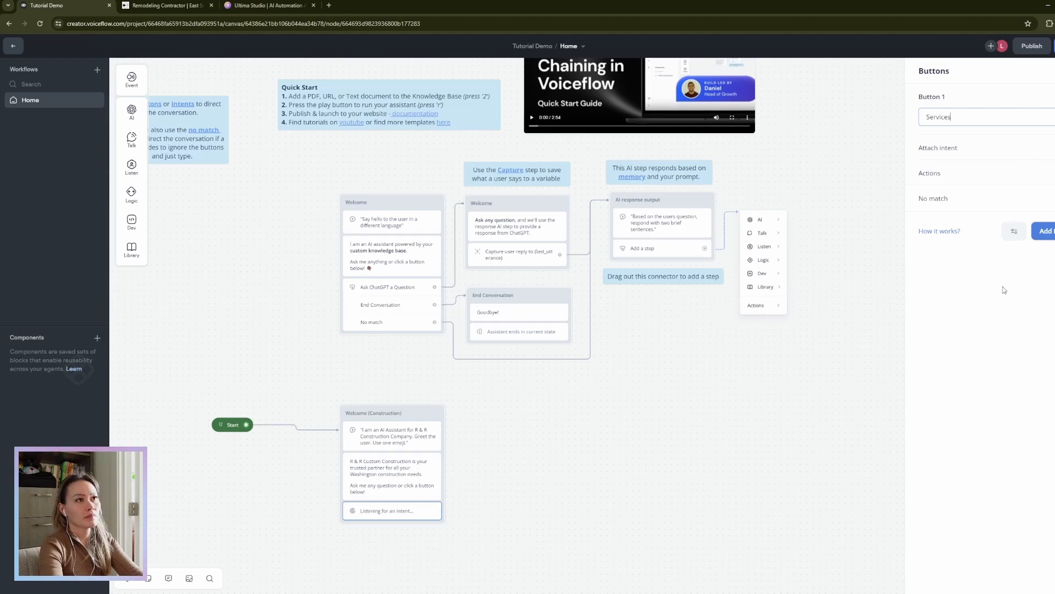
Add two more buttons to the Buttons step, labelled "Pricing" and "Previous Work".
click(1043, 231)
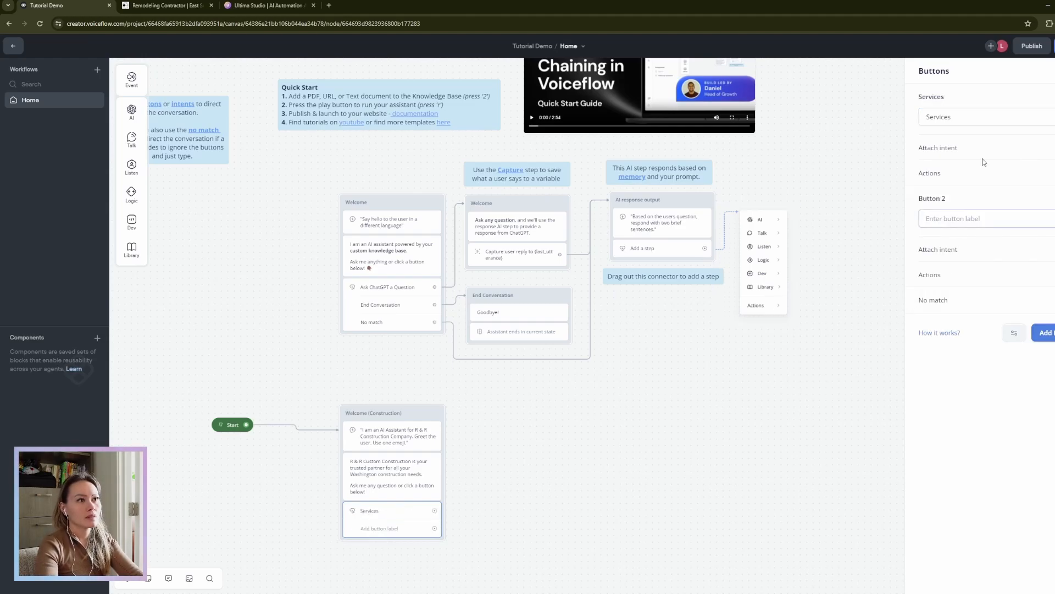
text(Pric)
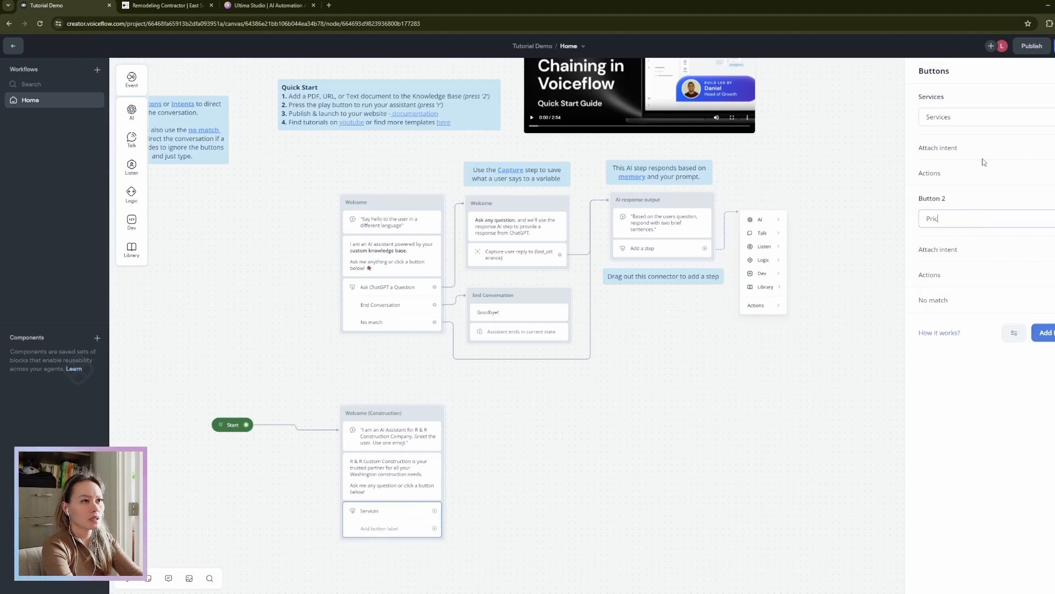
text(ing)
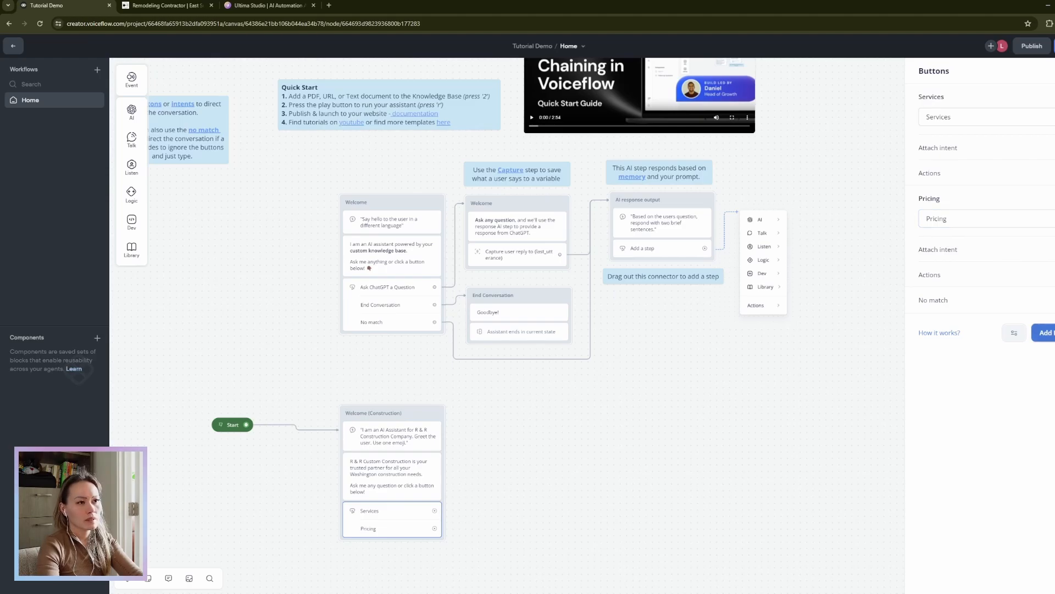
click(1044, 332)
text(Previo)
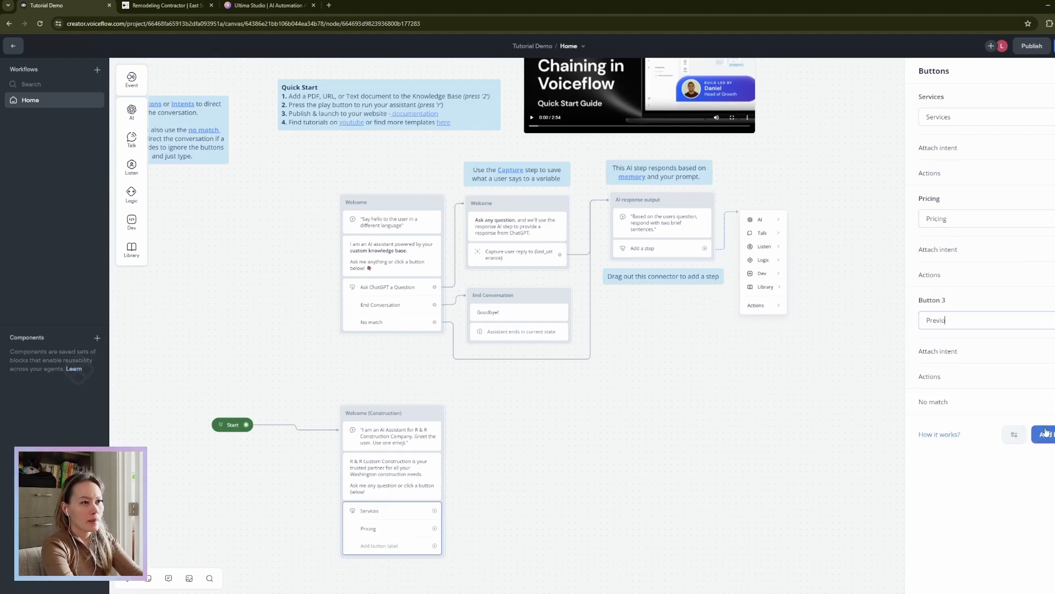
text(us World)
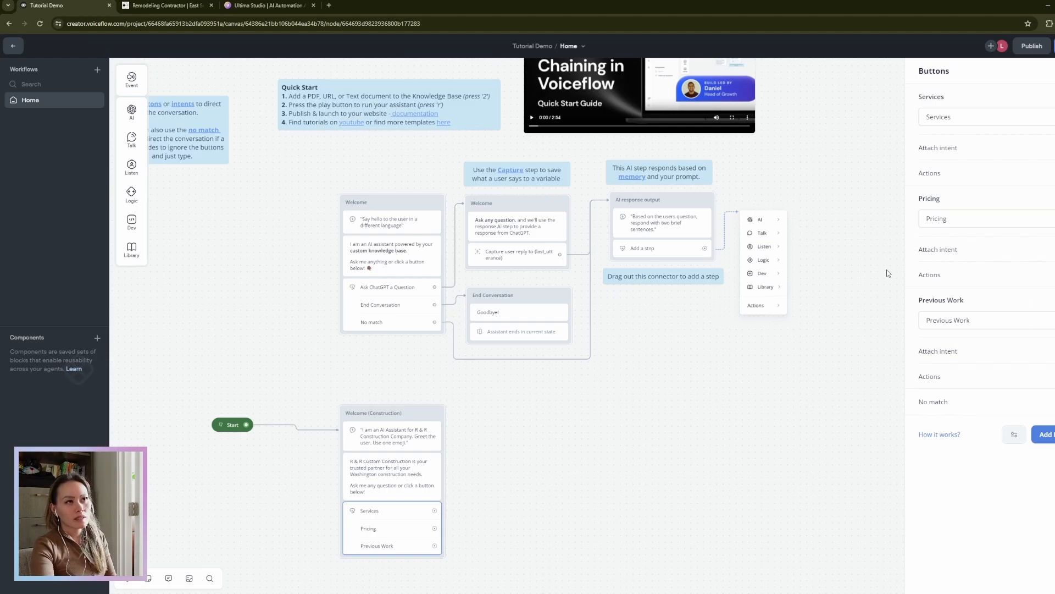
Run a test of the assistant, choose the Services reply, and return to the canvas with no step open.
text(r)
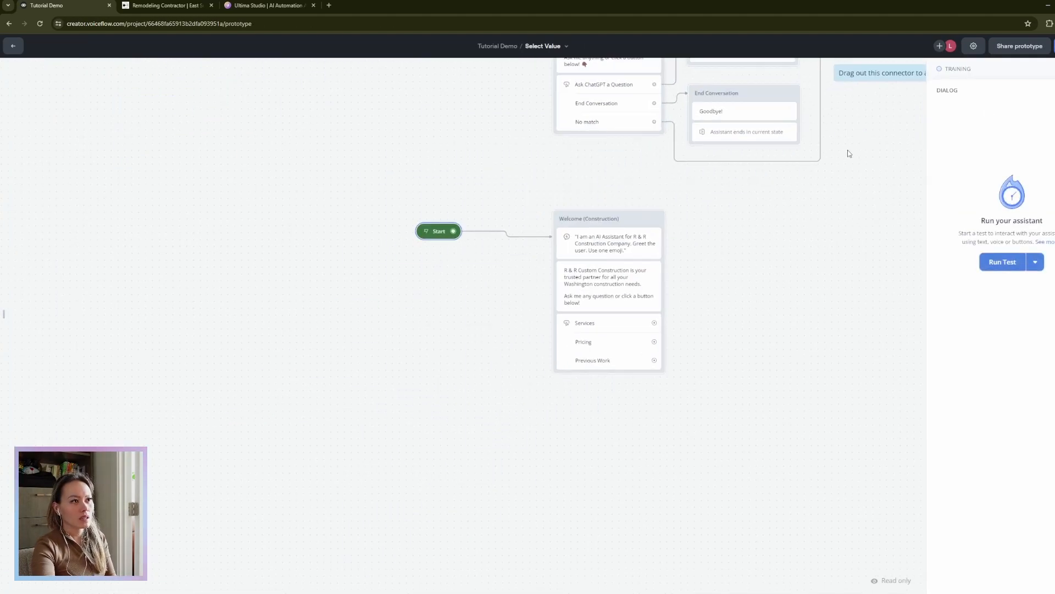
click(1003, 262)
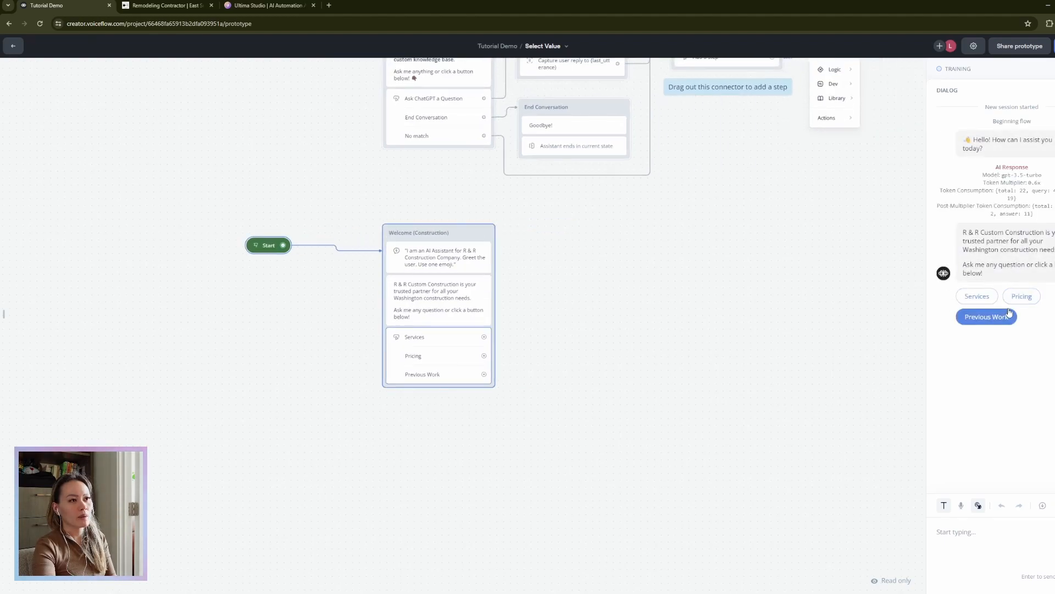
click(971, 297)
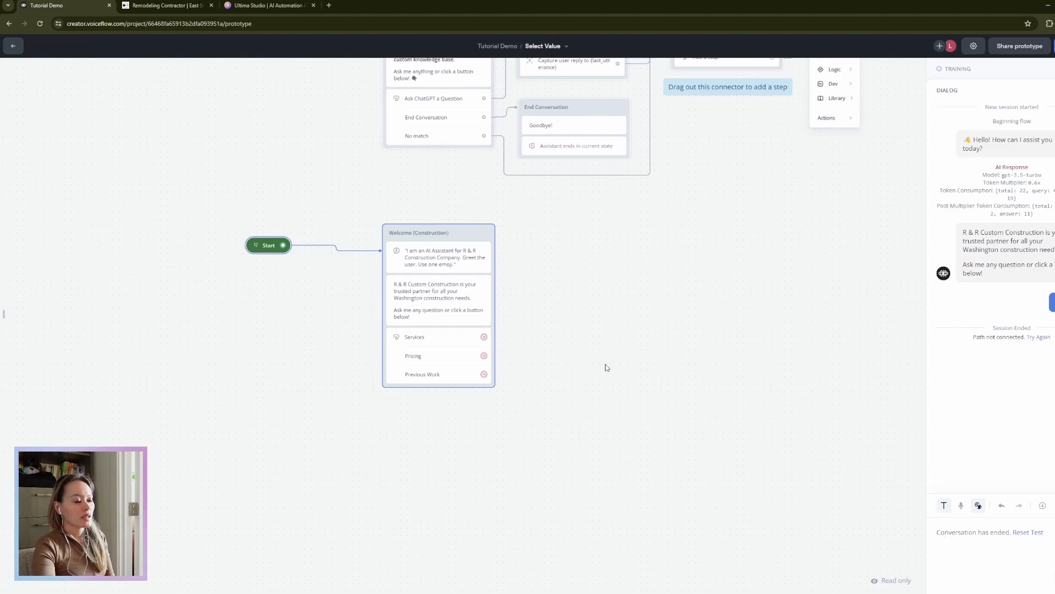
drag(664, 318, 601, 436)
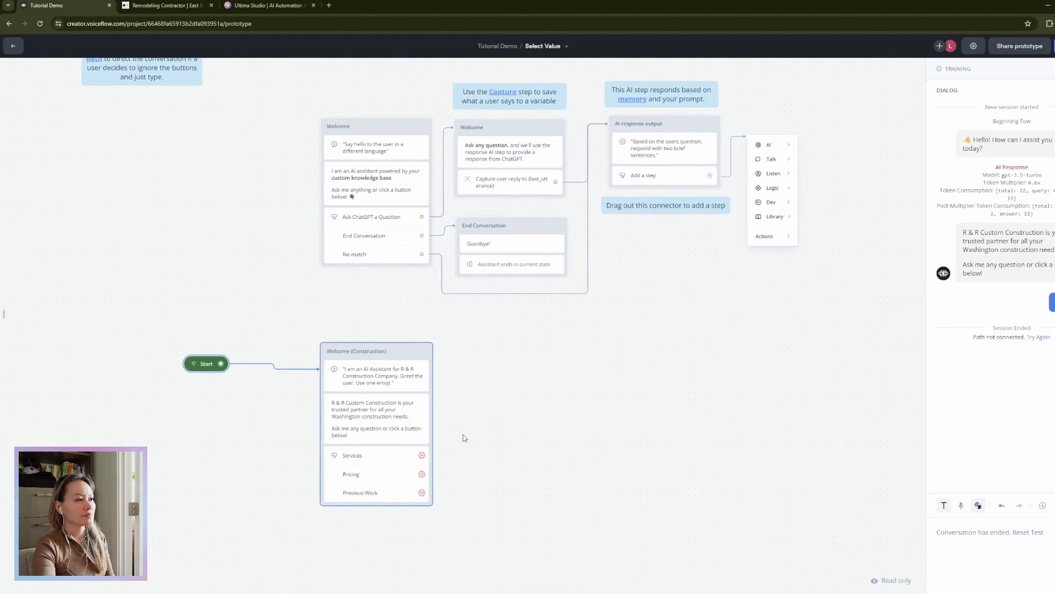
click(371, 433)
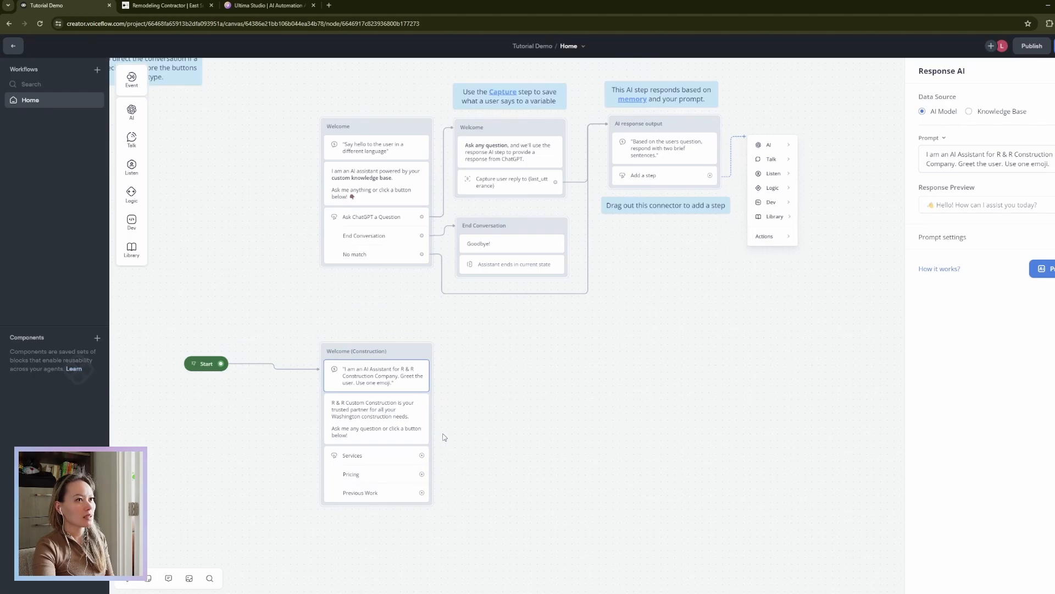
click(383, 439)
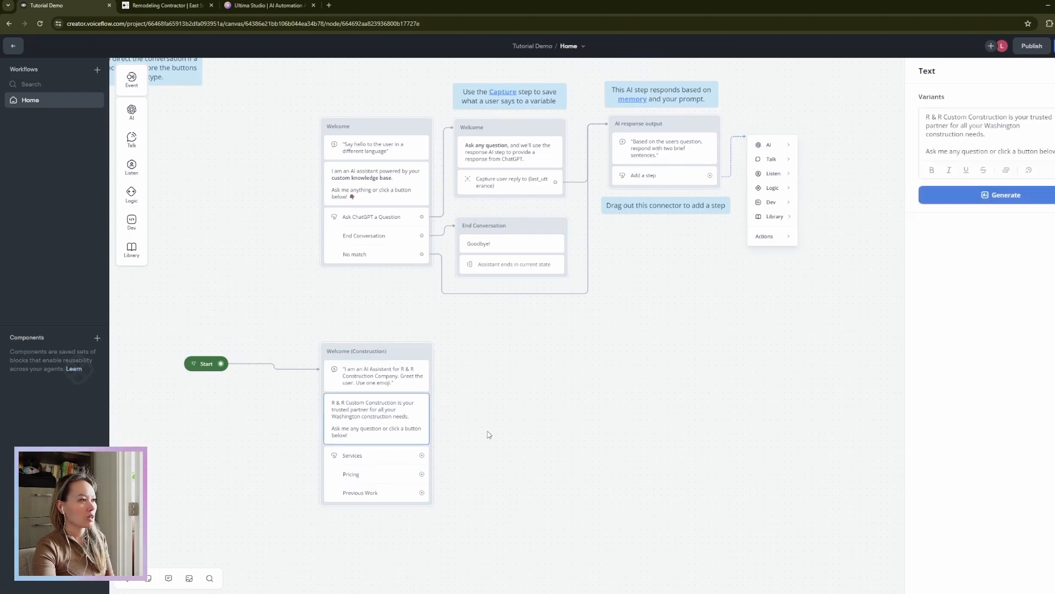
click(555, 415)
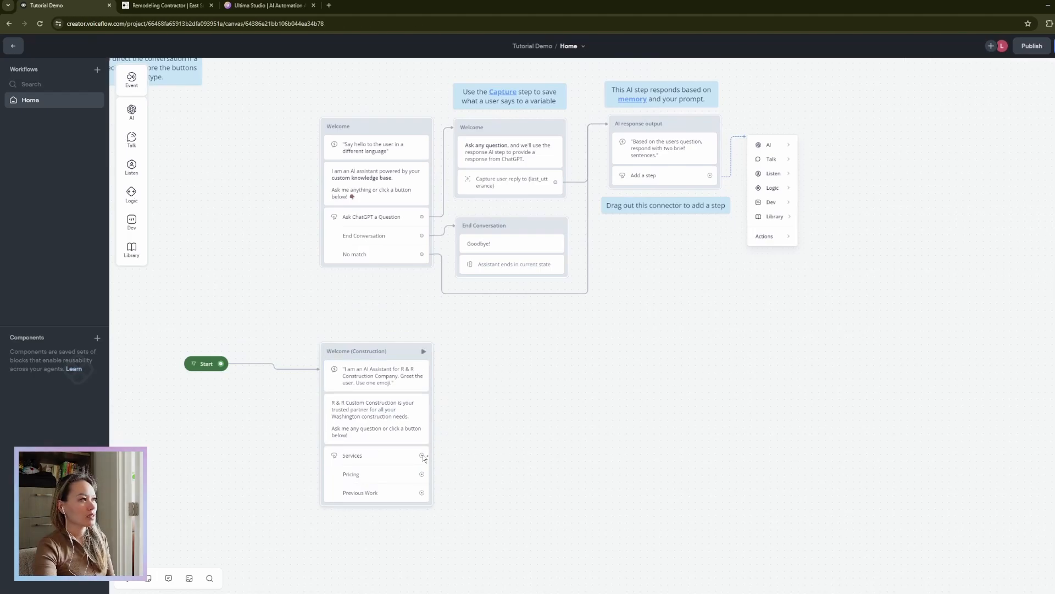
Connect the Services button to a new block containing a Text step and place the block beside the Welcome (Construction) block.
drag(422, 455, 536, 443)
mouse_move(572, 456)
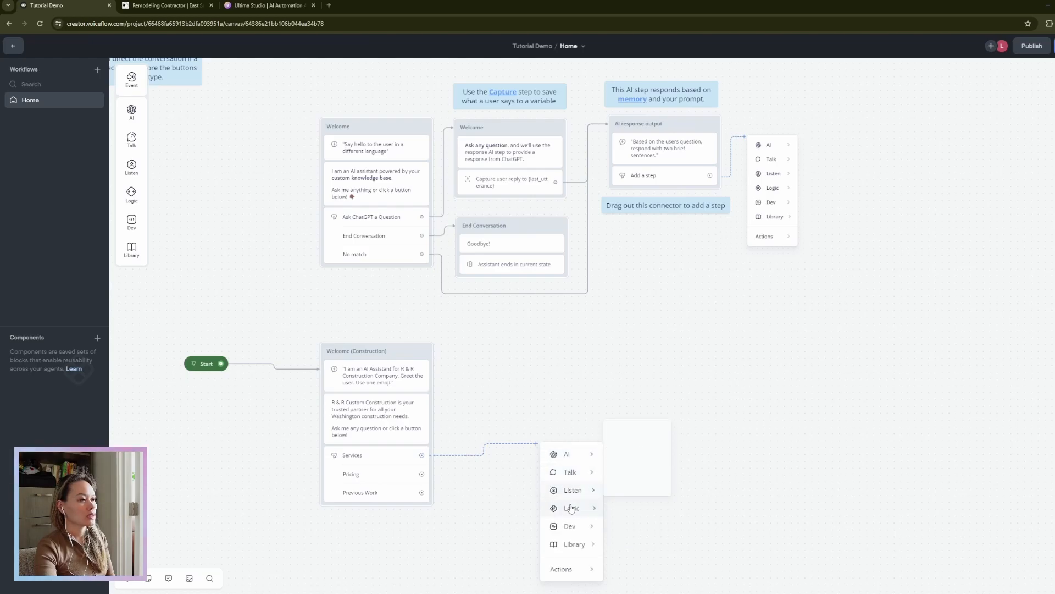
mouse_move(572, 494)
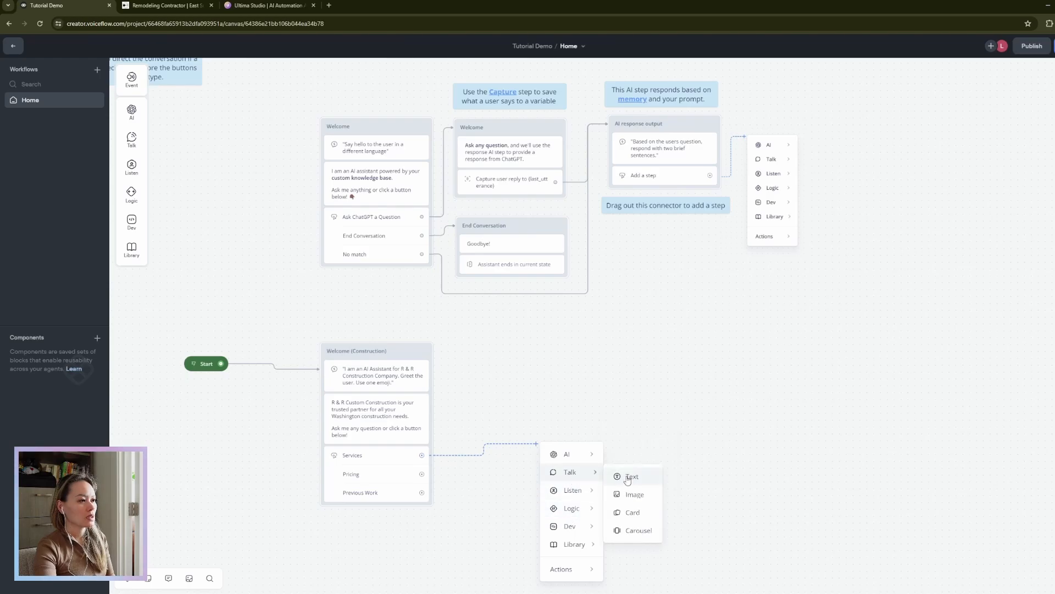
click(628, 478)
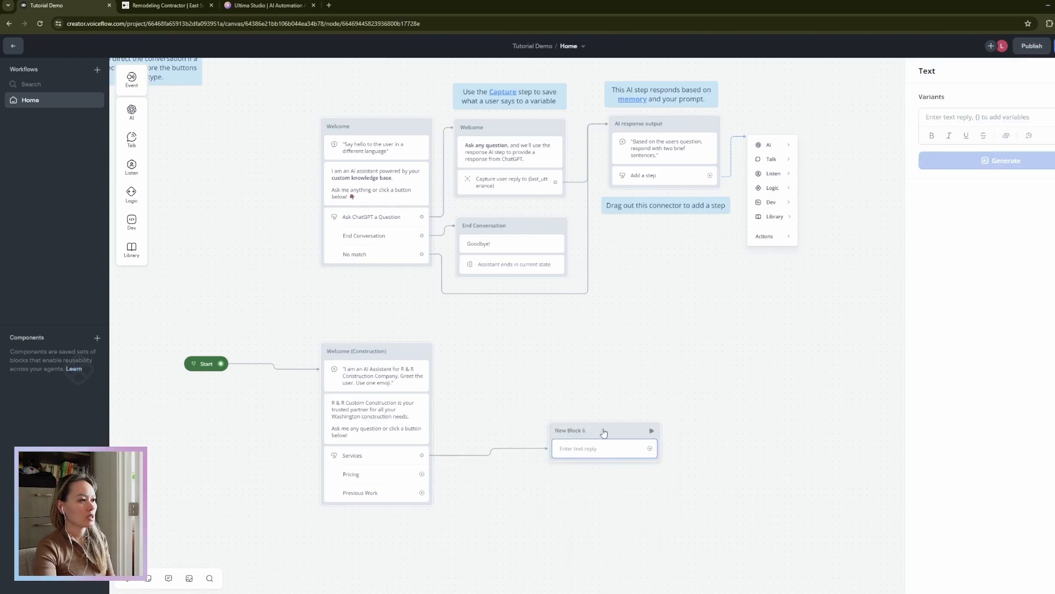
drag(604, 433, 590, 376)
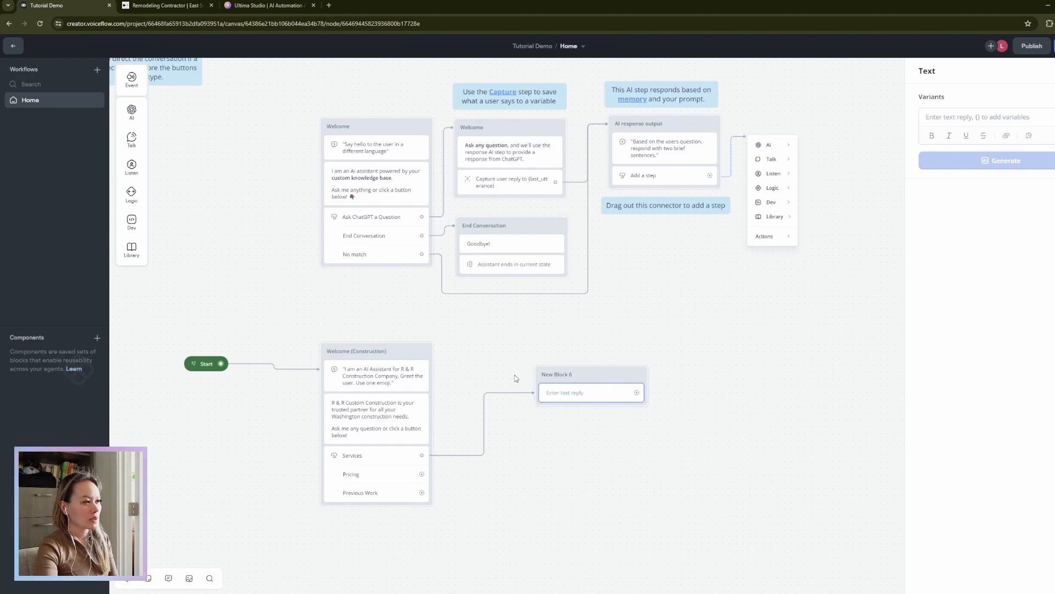
Rename the new block connected to the Services button as "Services (Construction)".
click(555, 374)
double_click(557, 374)
click(580, 375)
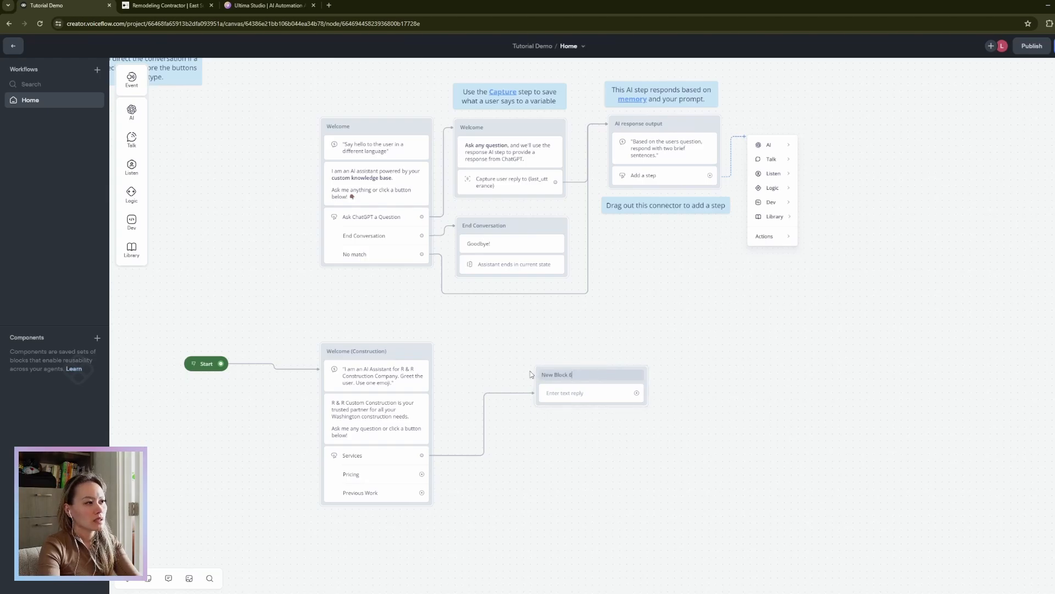
key(ctrl+a)
text(Services (Construction))
Write the Services (Construction) text reply: "We provide a wide range of services, such as home remodeling, constructing ADU/DADU units, roofing, landscaping, and more.".
click(574, 392)
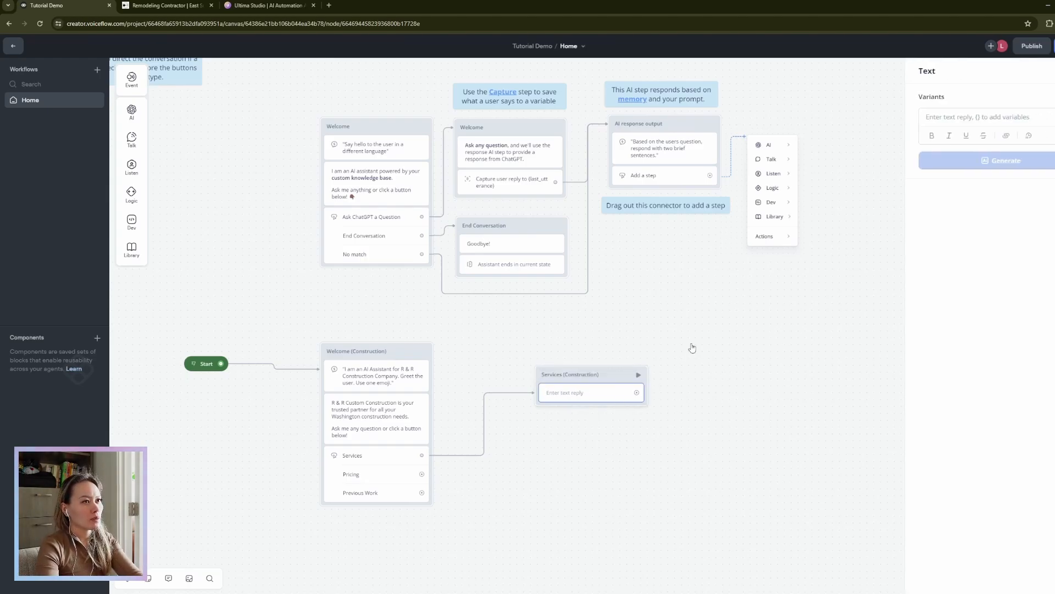
click(165, 5)
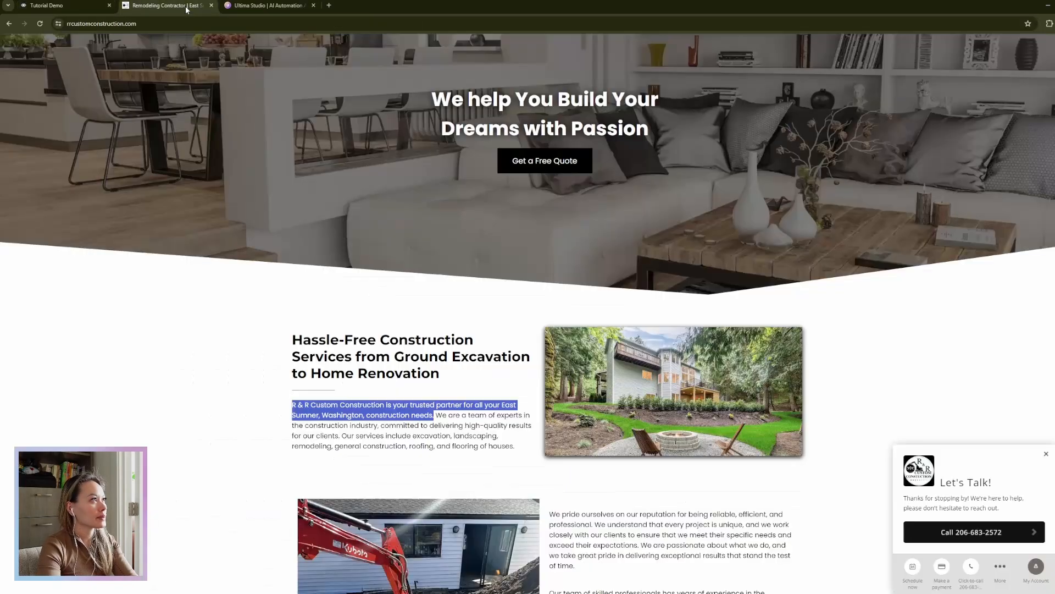
scroll(585, 295, up, 3)
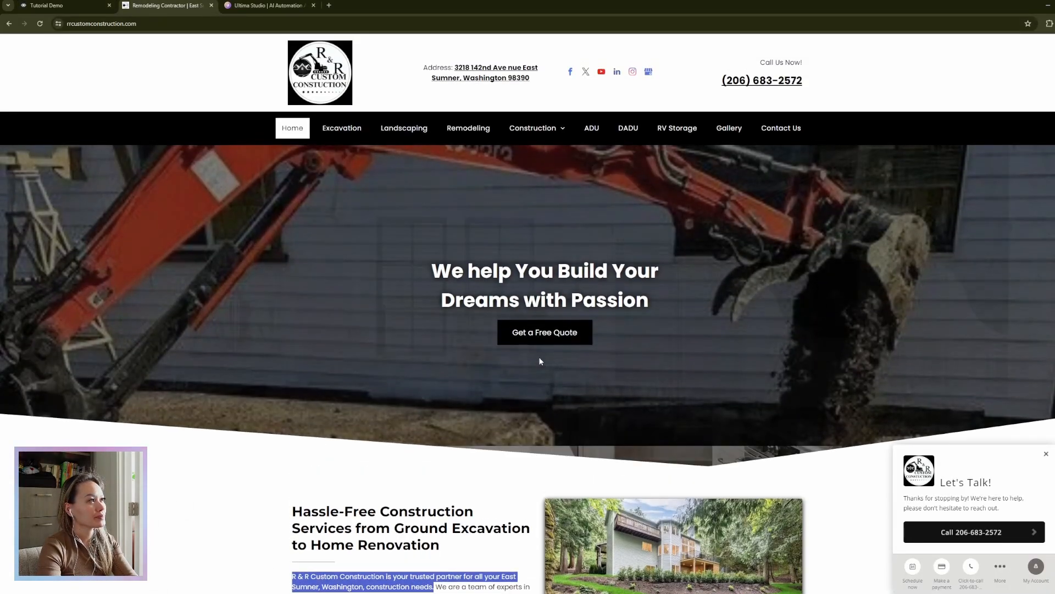
scroll(542, 361, down, 2)
click(74, 6)
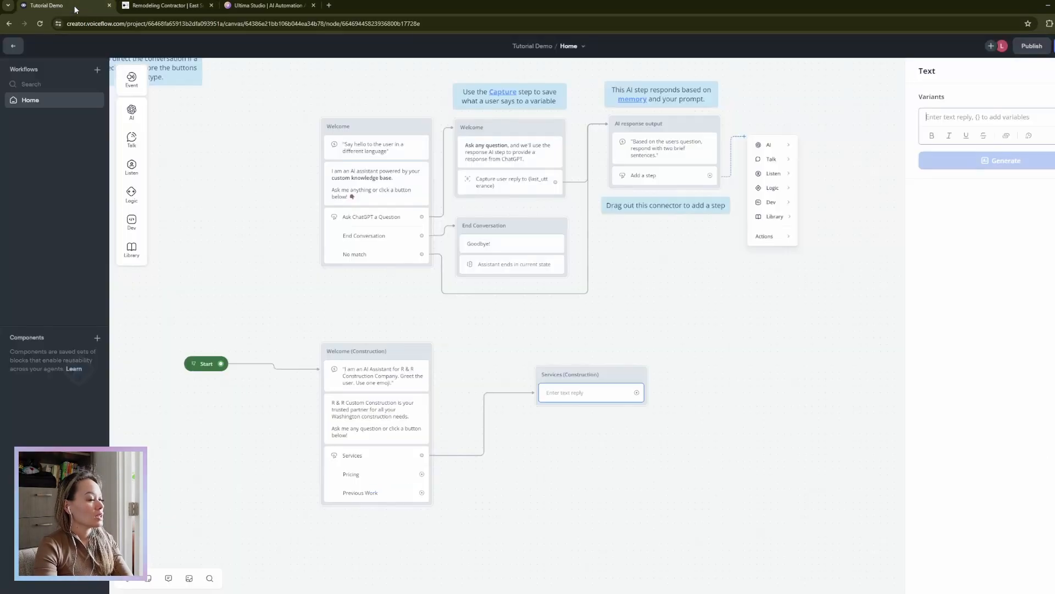
click(579, 399)
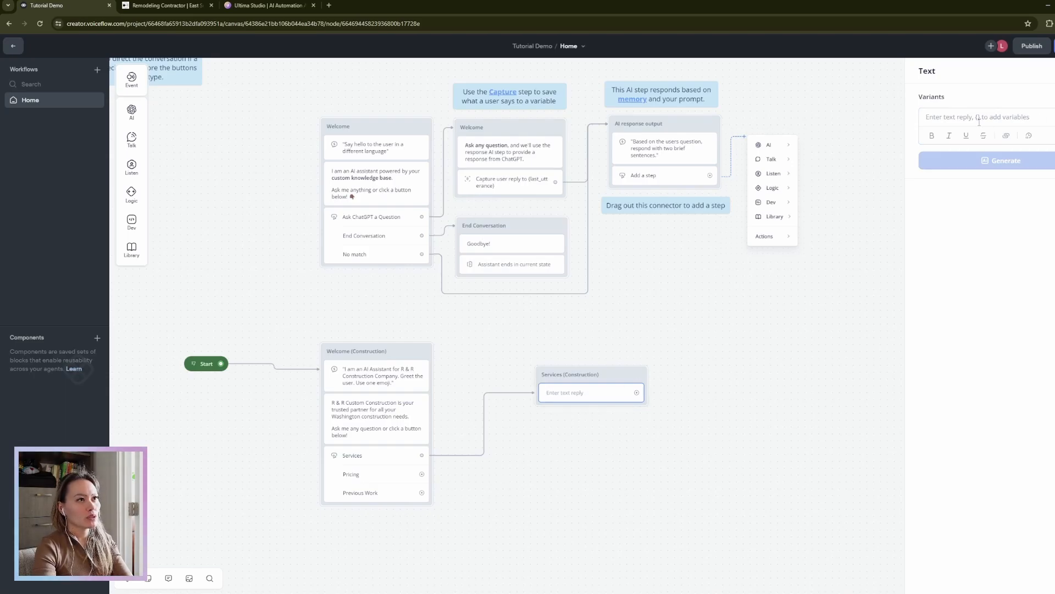
click(957, 121)
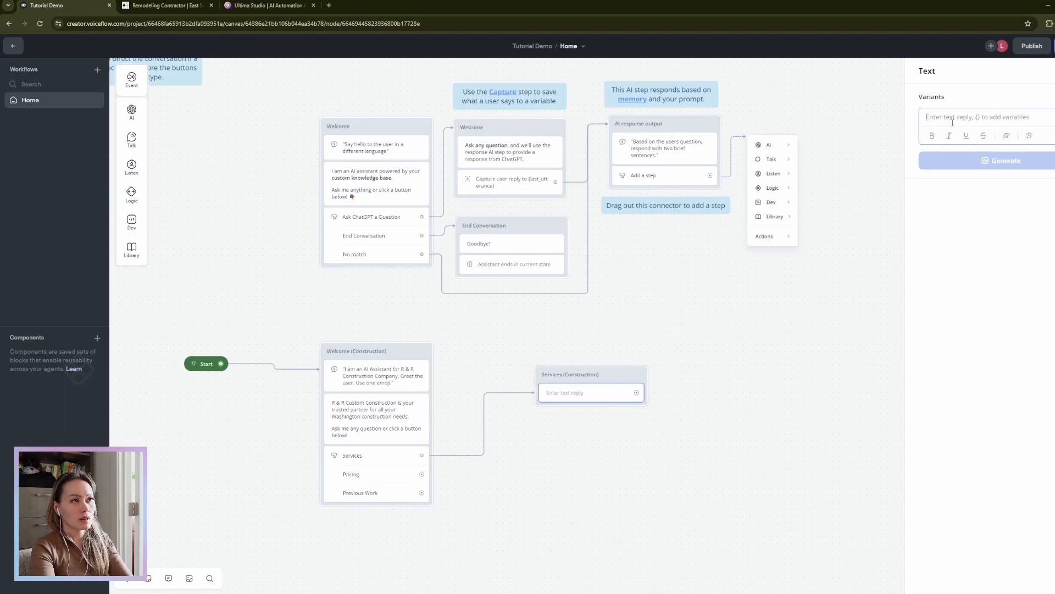
text(We provide a wide range of services, such as home remodeling, constructing ADU/DADU units, roofing, landscaping, and more.)
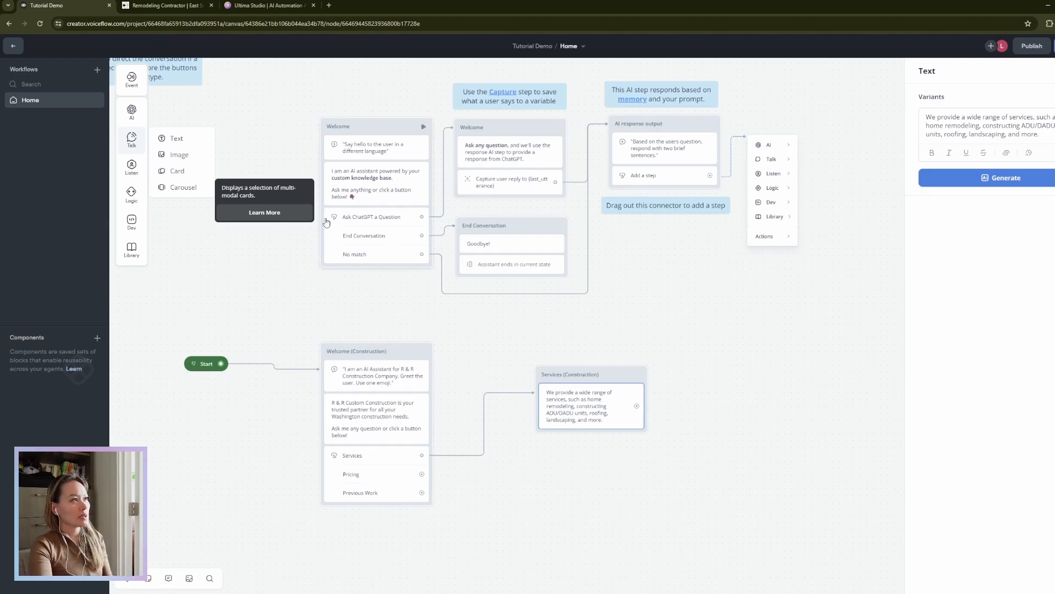
Add a Carousel step below the text in the Services (Construction) block, using the house and backyard photo for its first card.
mouse_move(138, 163)
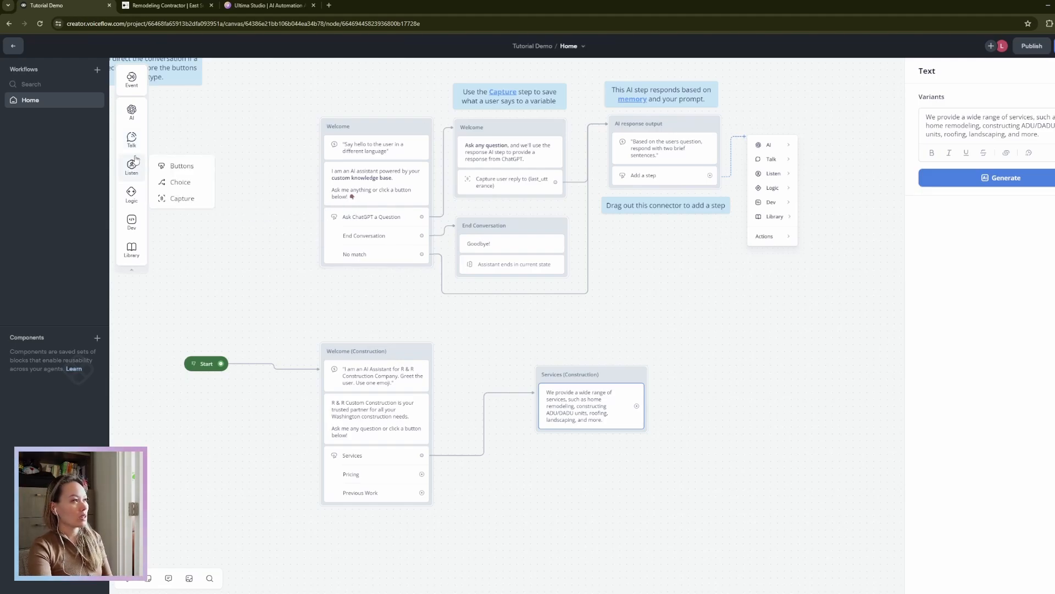
mouse_move(128, 117)
mouse_move(132, 140)
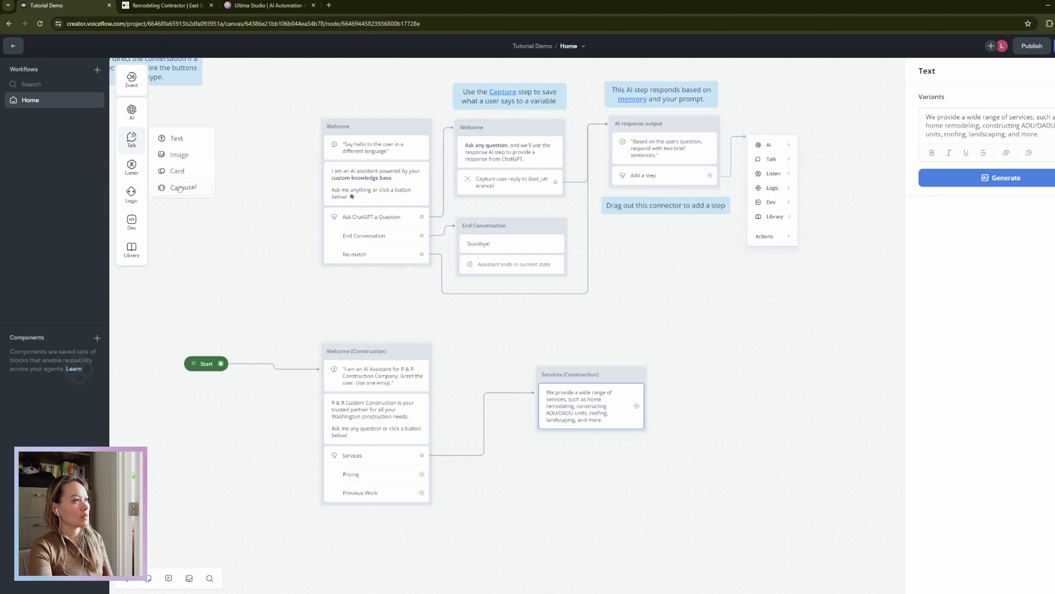
drag(181, 188, 588, 447)
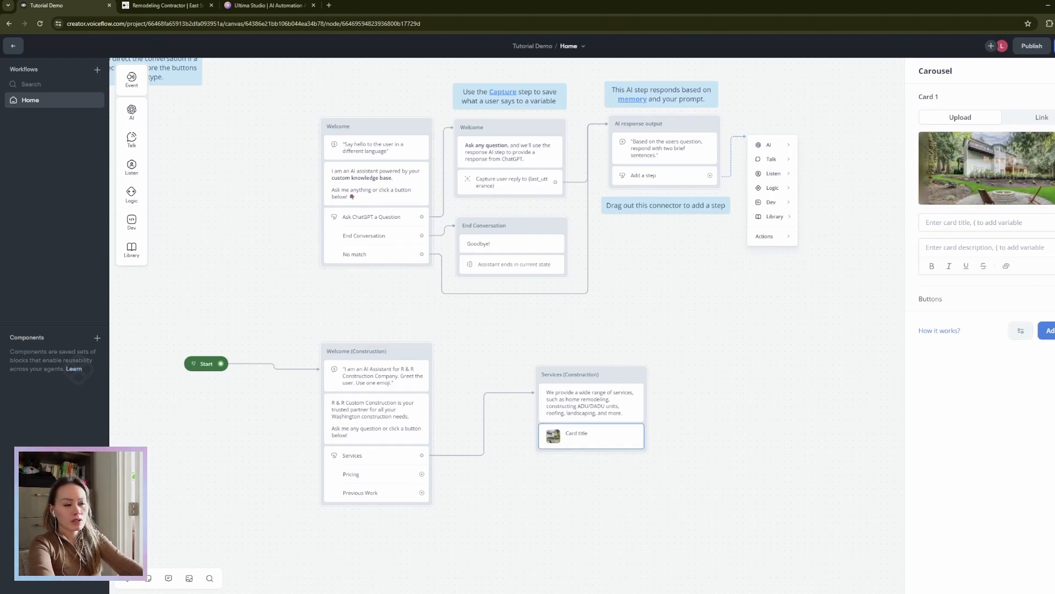
click(1050, 118)
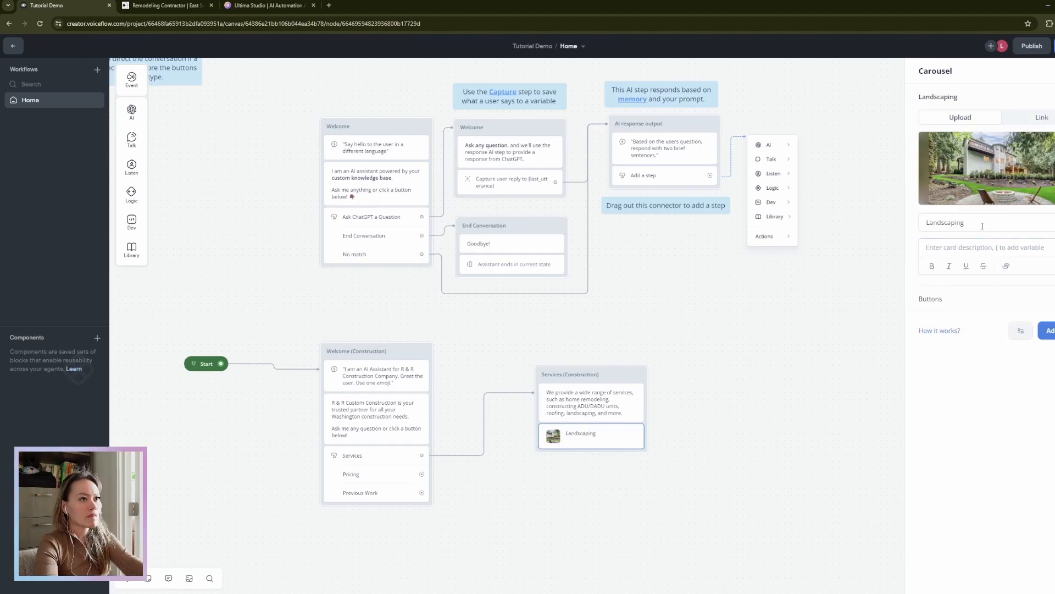
Title the carousel card "Home Remodeling" and add the description starting "We pride ourselves on our reputation for being reliable, efficient, and professional.".
drag(968, 222, 886, 227)
text(Home Remodeling)
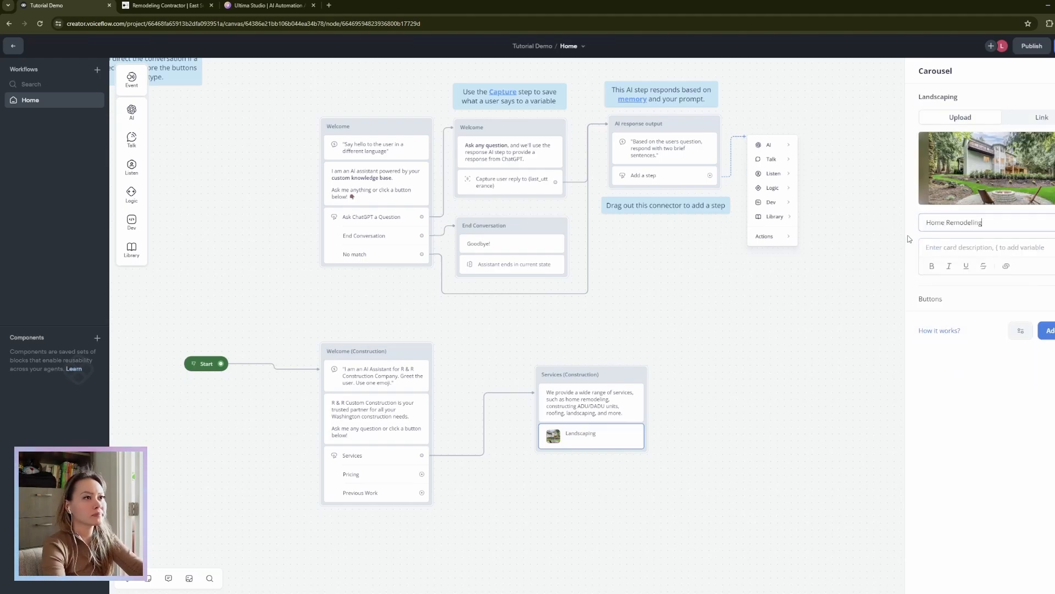
click(967, 247)
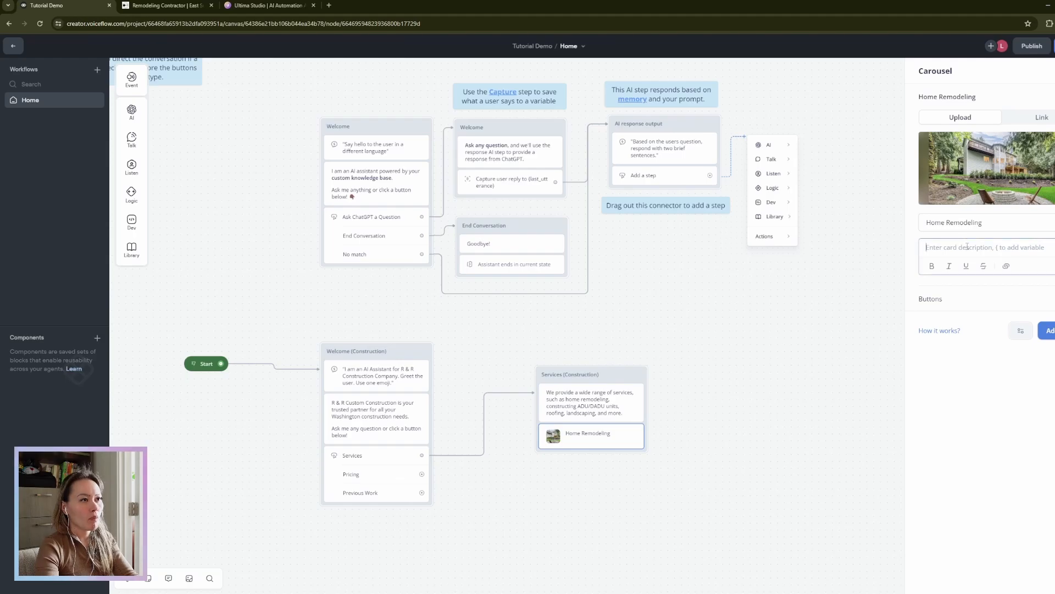
text(We pride ourselves on our reputation for being reliable, efficient, and professional. We understand that every project is unique, and we work closely with our clients to ensure that we meet their specific needs and exceed their expectations. We are passionate about what we do, and we take great pride in delivering exceptional results that stand the test of time.)
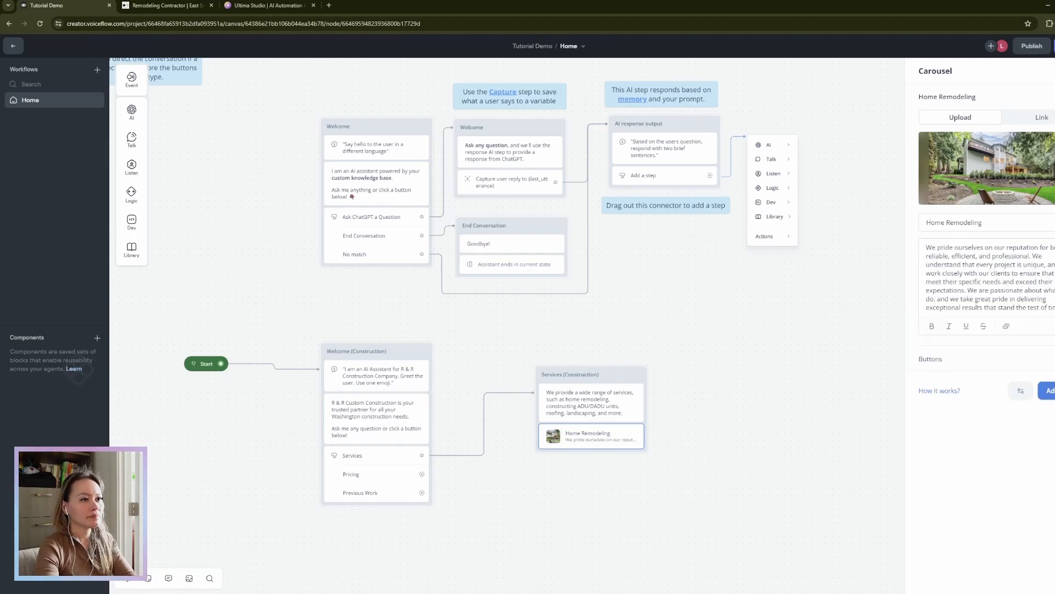
Add a button to the Home Remodeling carousel card and give it an Open URL action.
click(1046, 390)
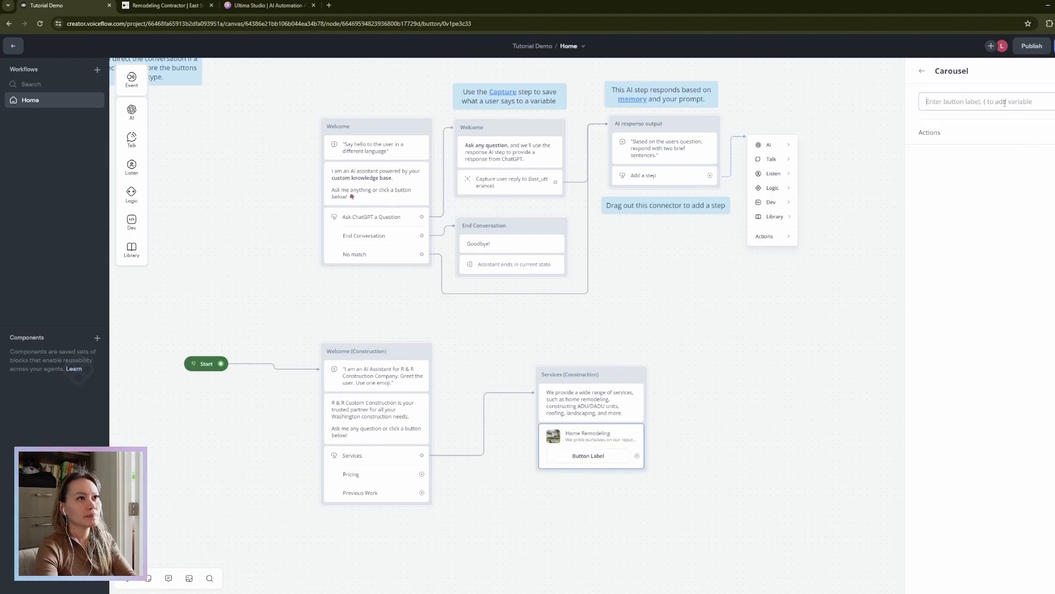
click(1053, 132)
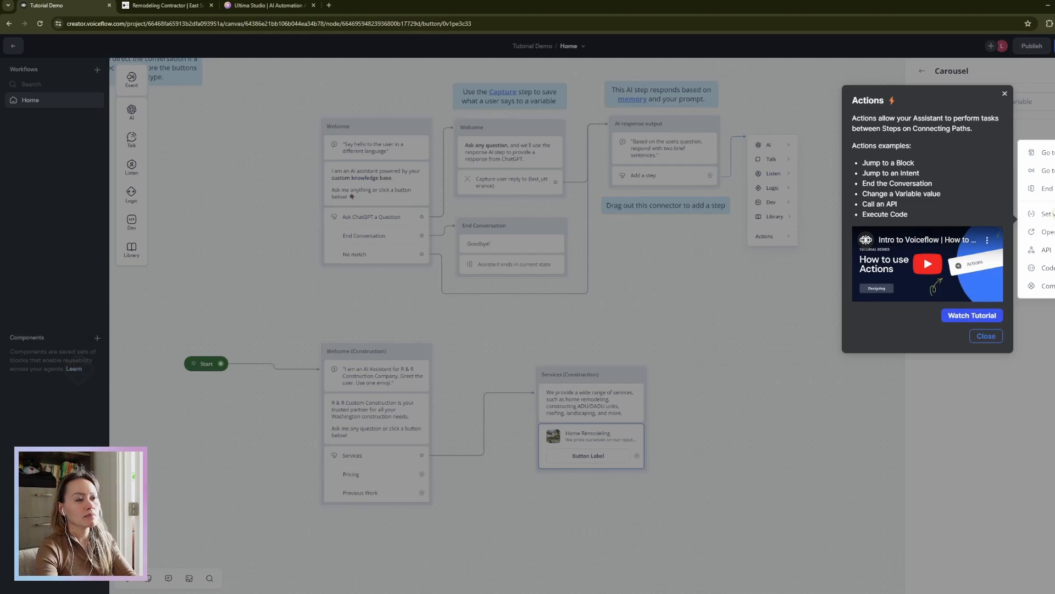
click(1044, 232)
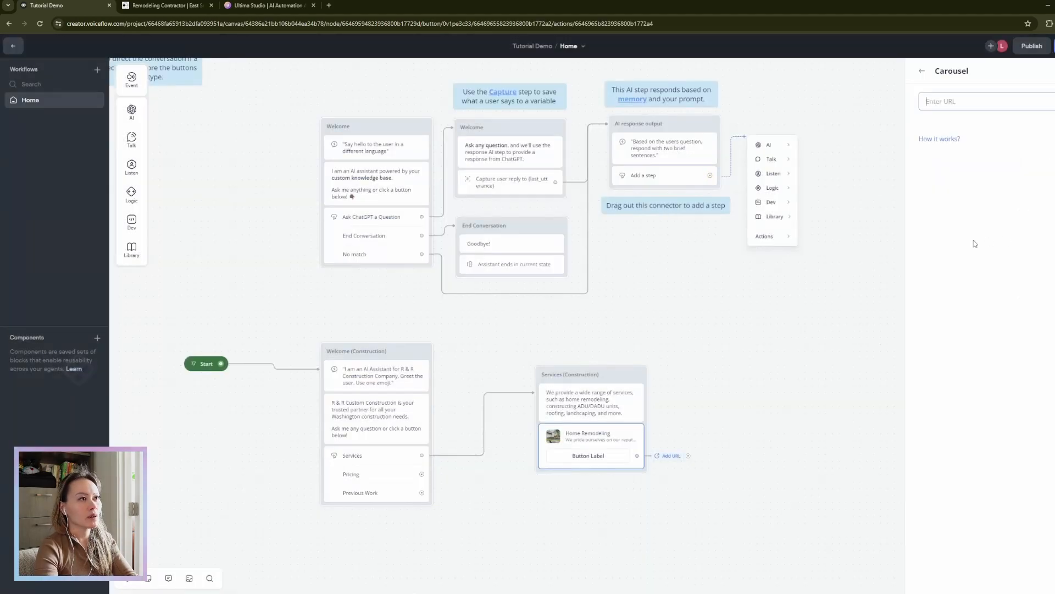
click(953, 102)
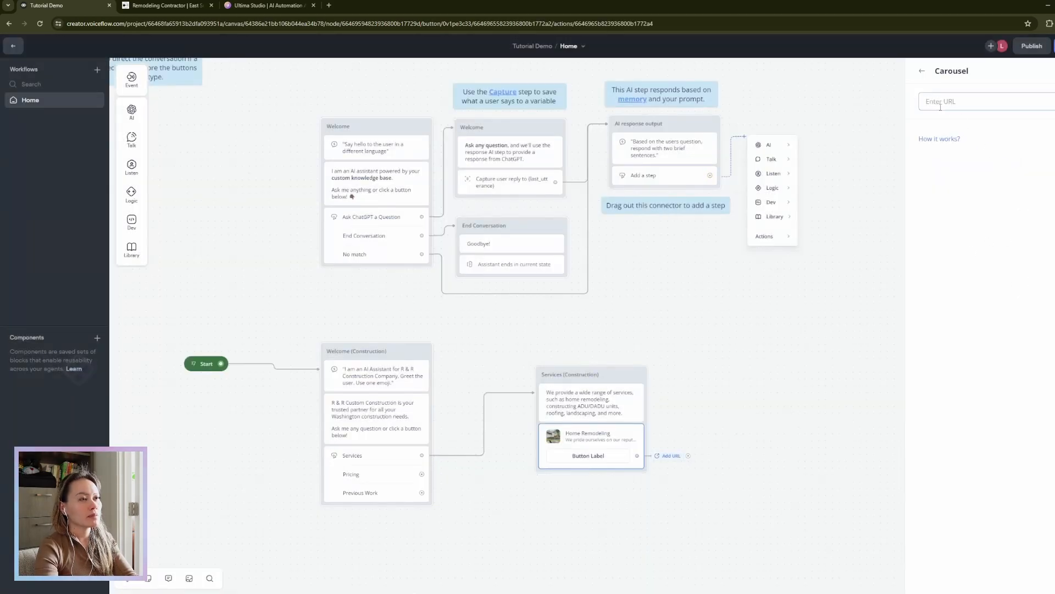
click(162, 7)
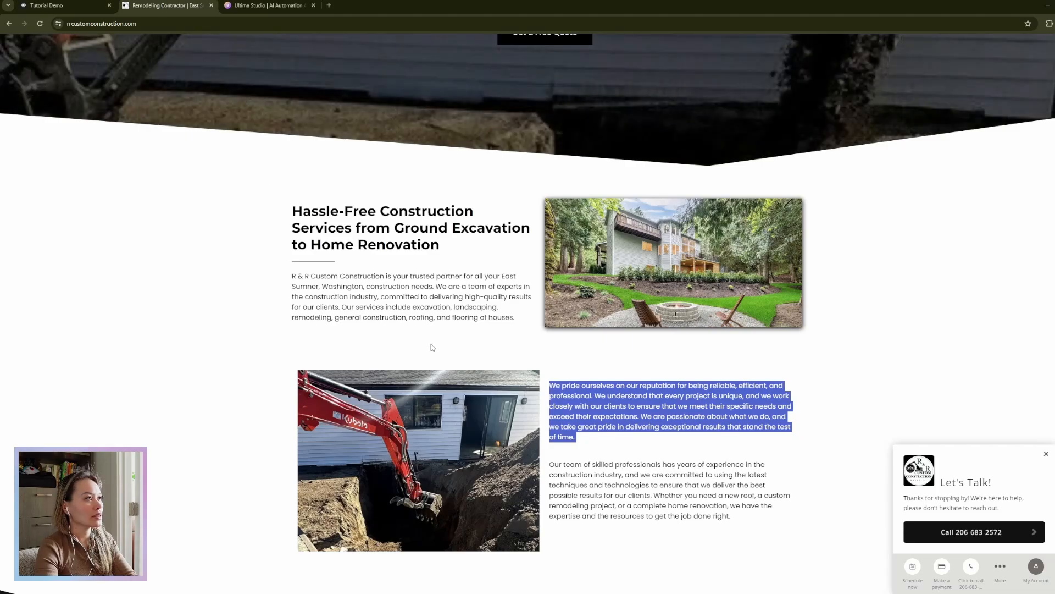
scroll(432, 347, up, 5)
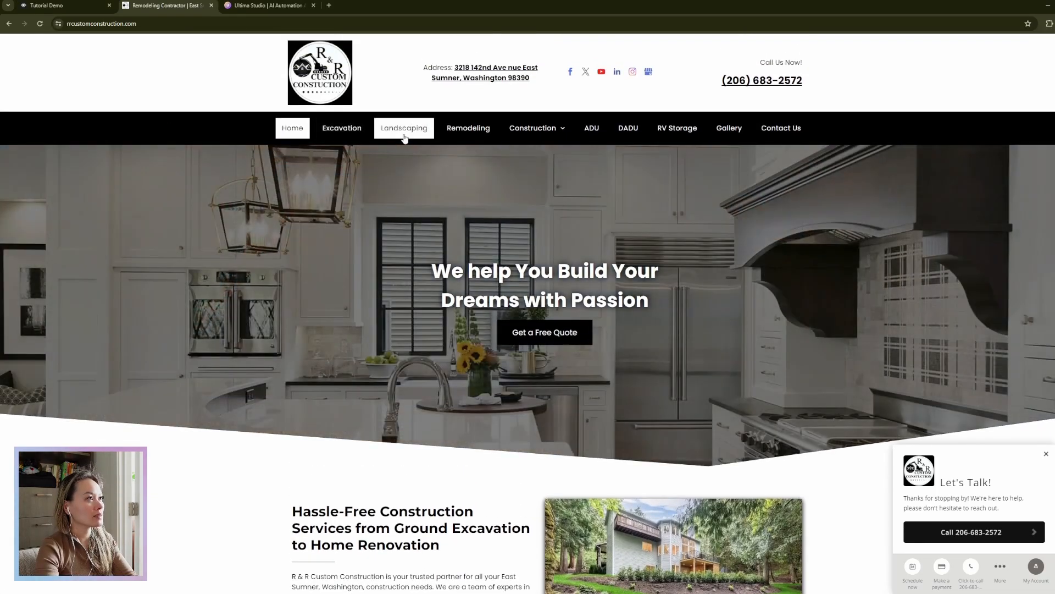
click(468, 128)
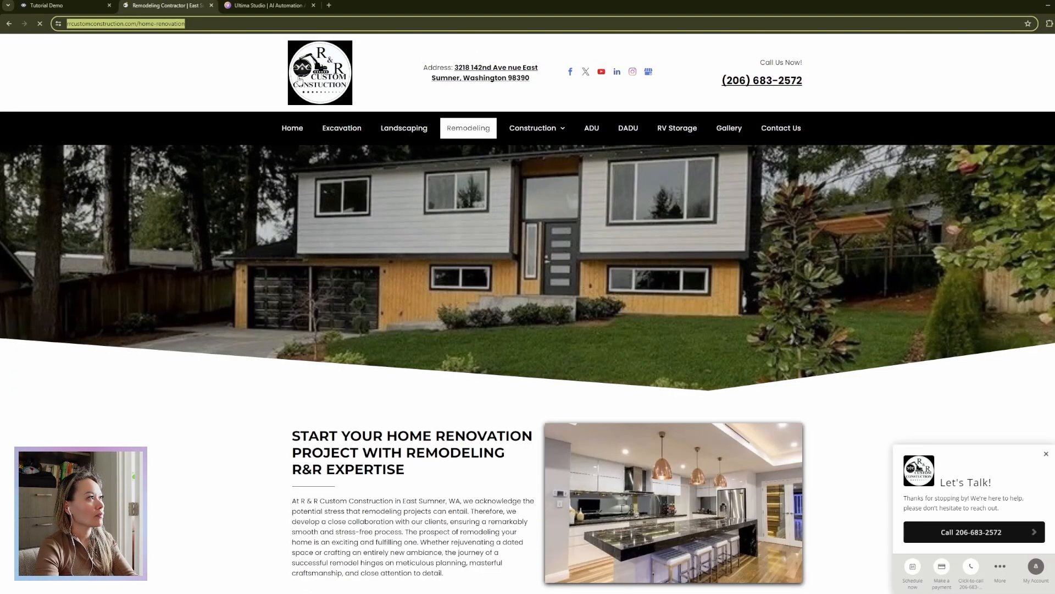
click(59, 5)
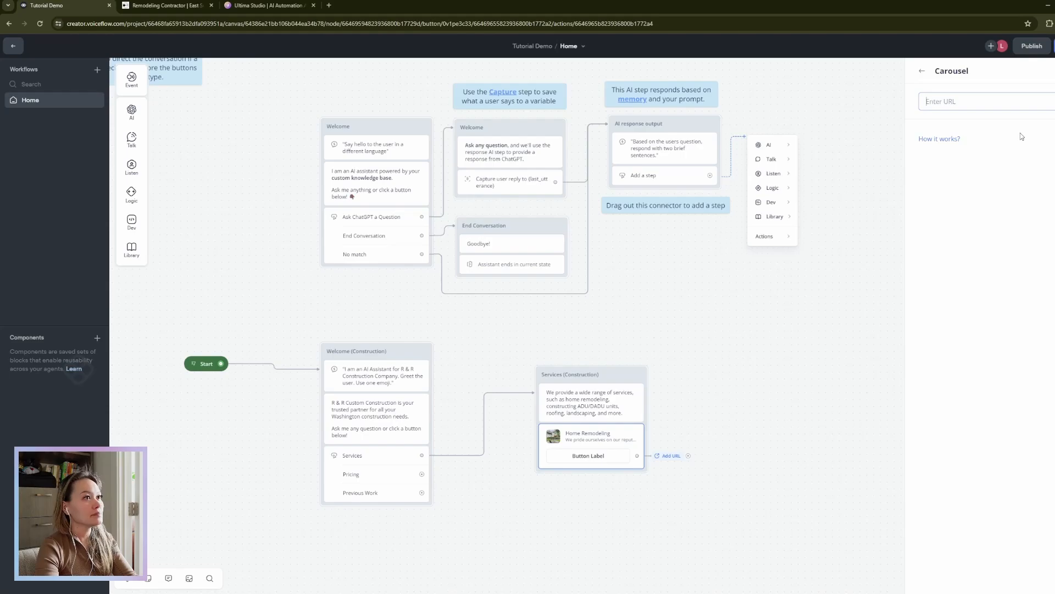
click(964, 101)
text(https://www.rrcustomconstruction.com/home-renovation)
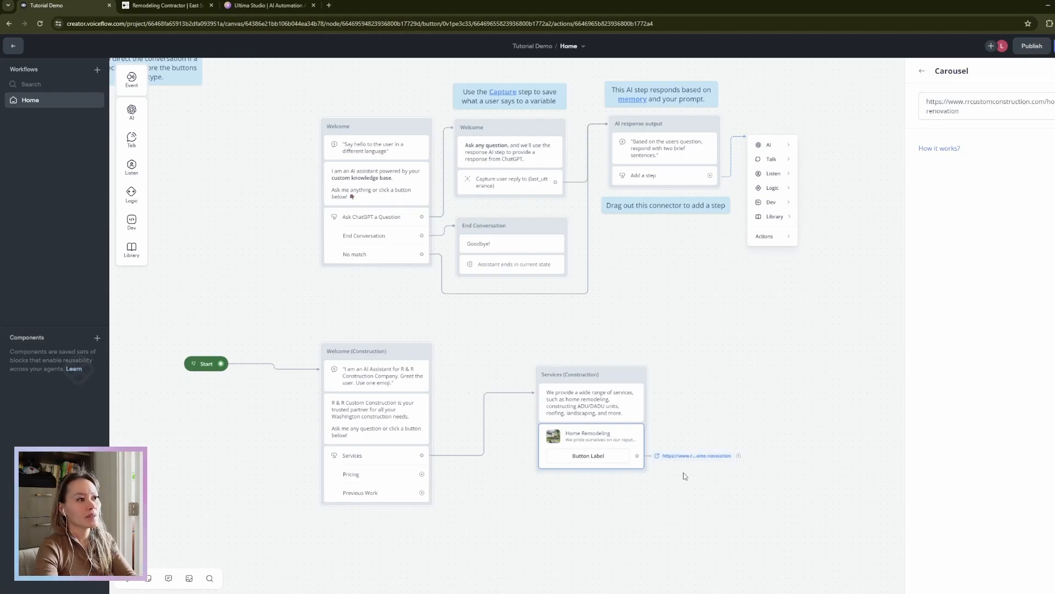
click(598, 442)
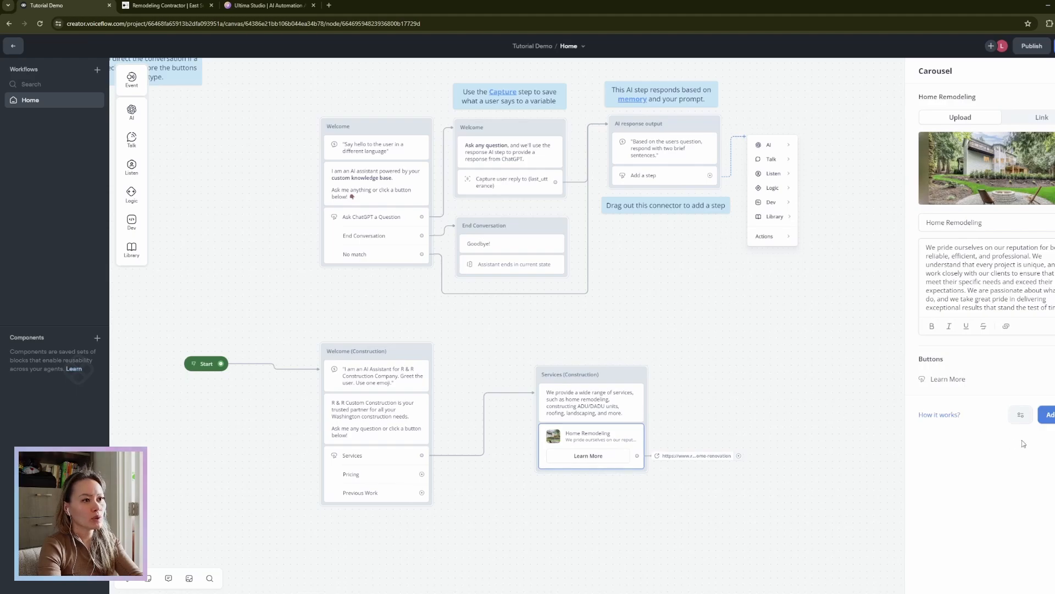
Add a second carousel card titled "Landscaping" with a "Learn More" button linking to the construction website's landscaping page.
click(1048, 414)
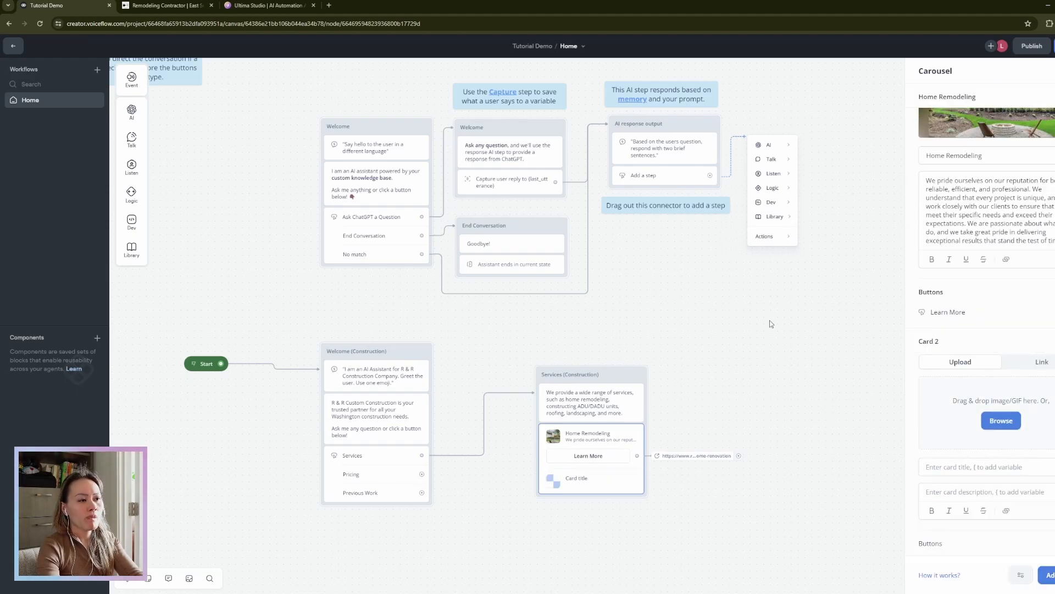
click(170, 6)
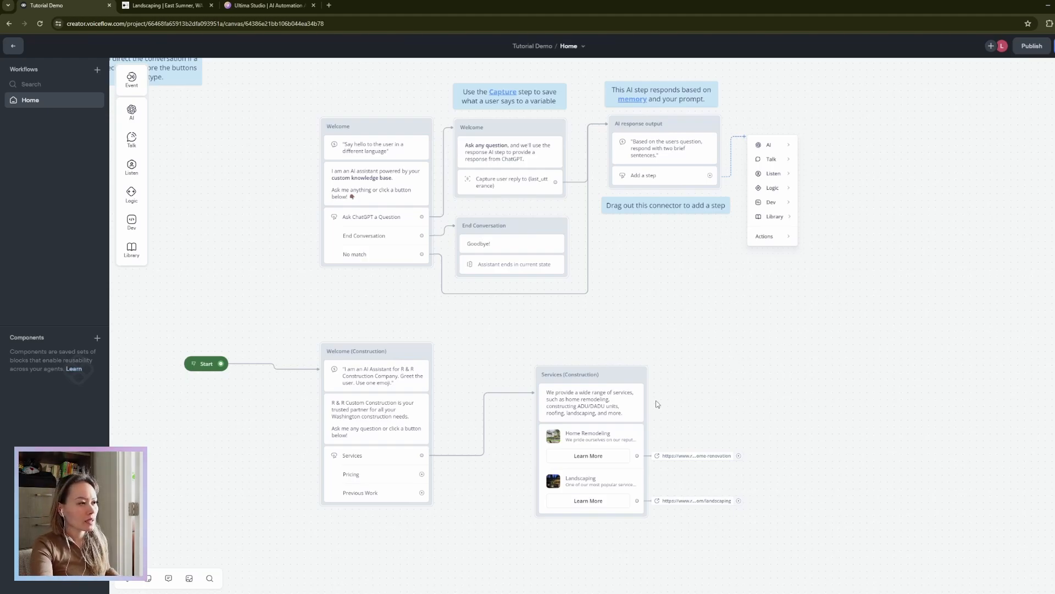
Run a prototype test of the assistant and choose Services in the conversation.
click(1054, 46)
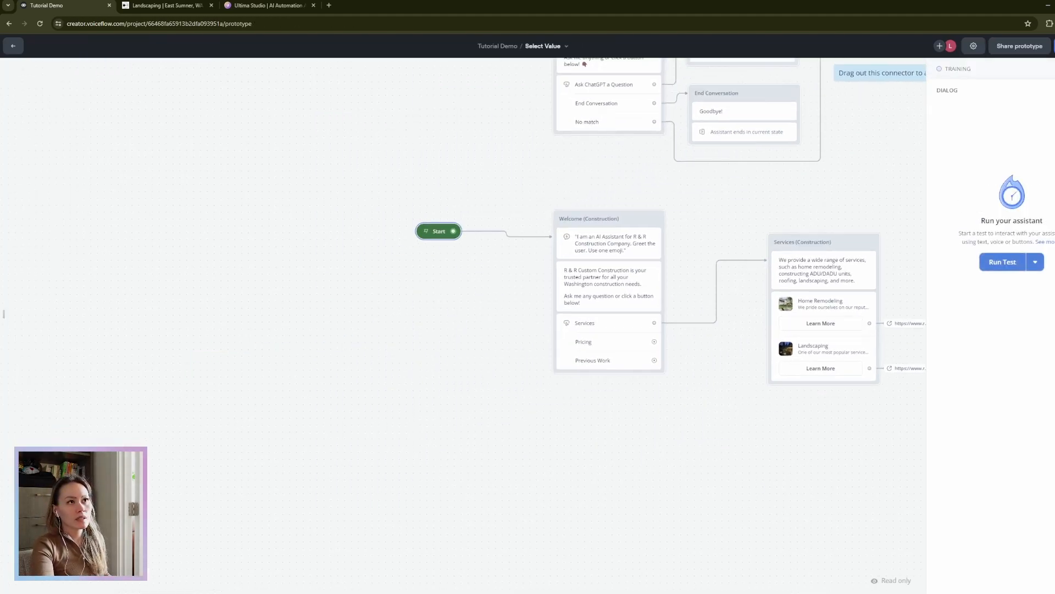
click(1004, 262)
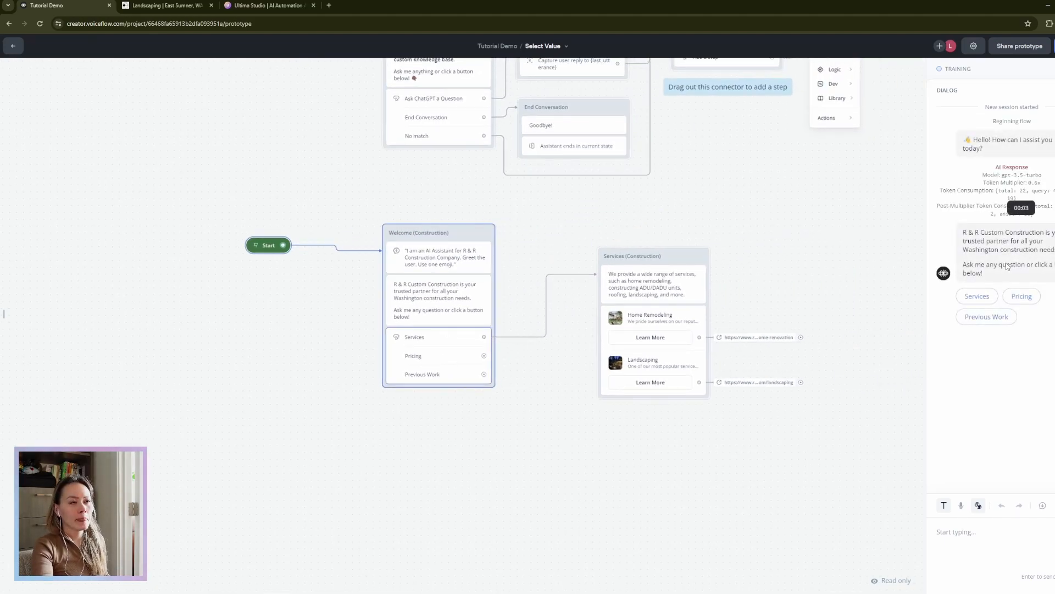
click(977, 295)
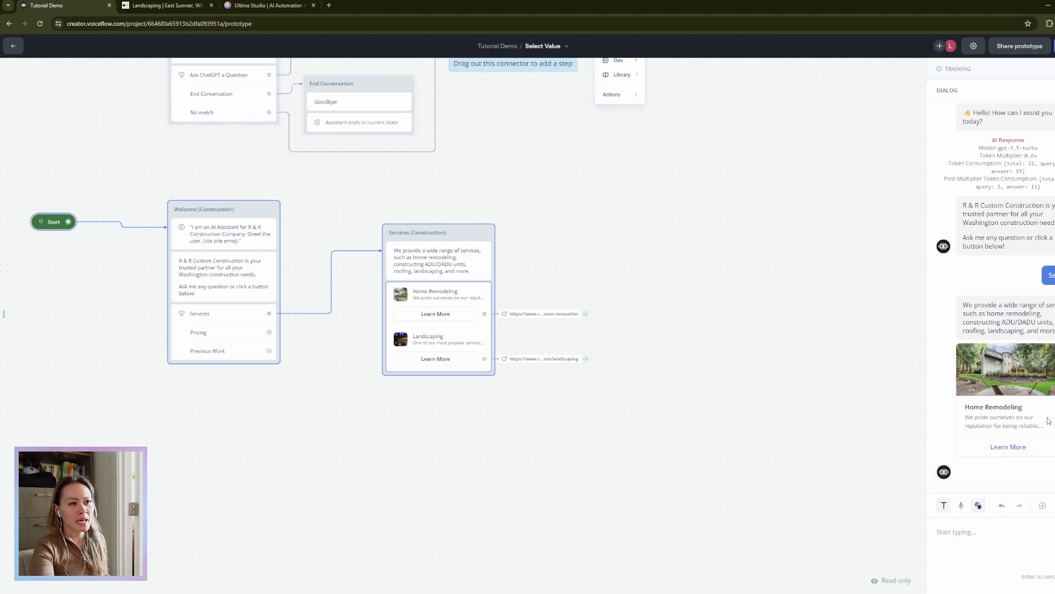
Browse between the carousel cards in the test chat and check the Landscaping card's Learn More link, closing the page it opens.
click(1054, 440)
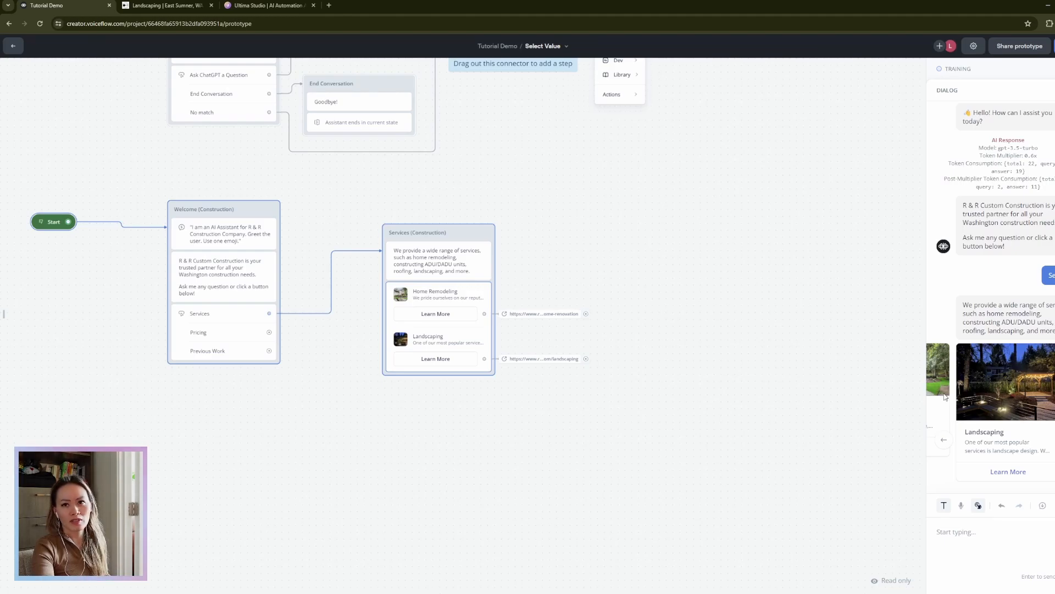
click(944, 443)
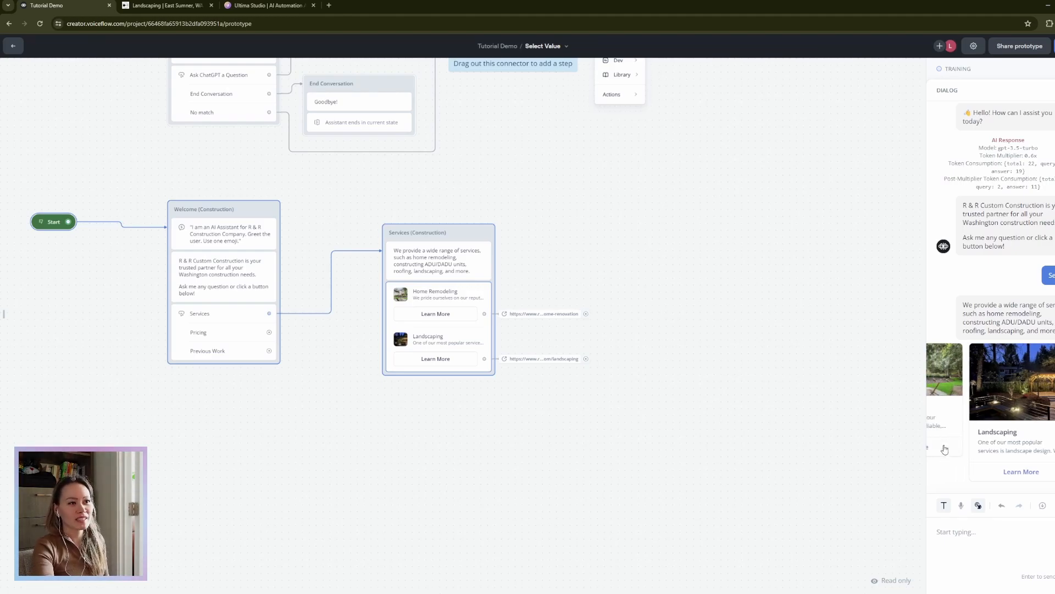
click(1054, 440)
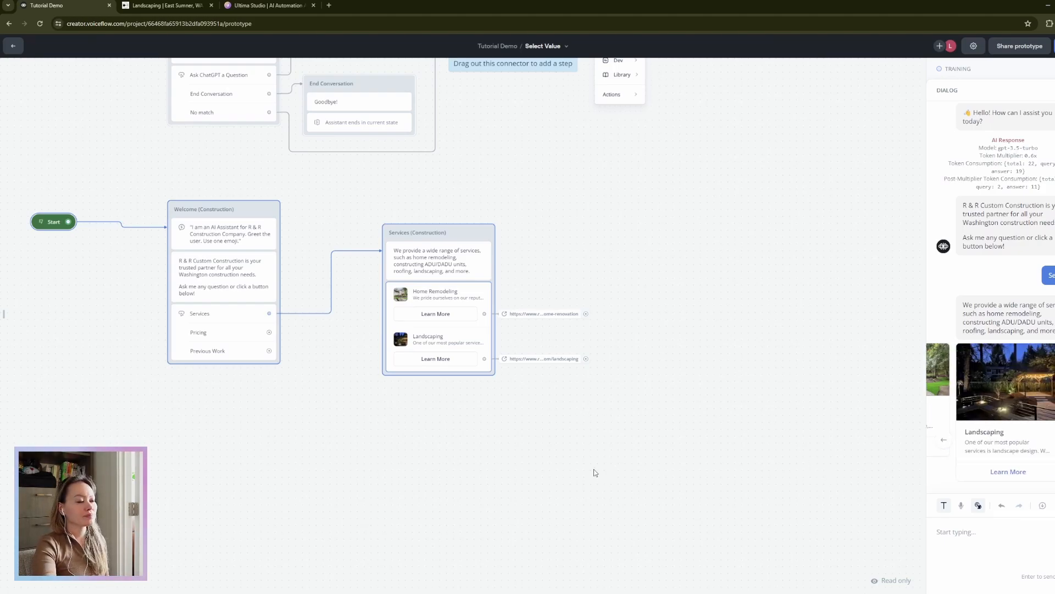
click(1010, 473)
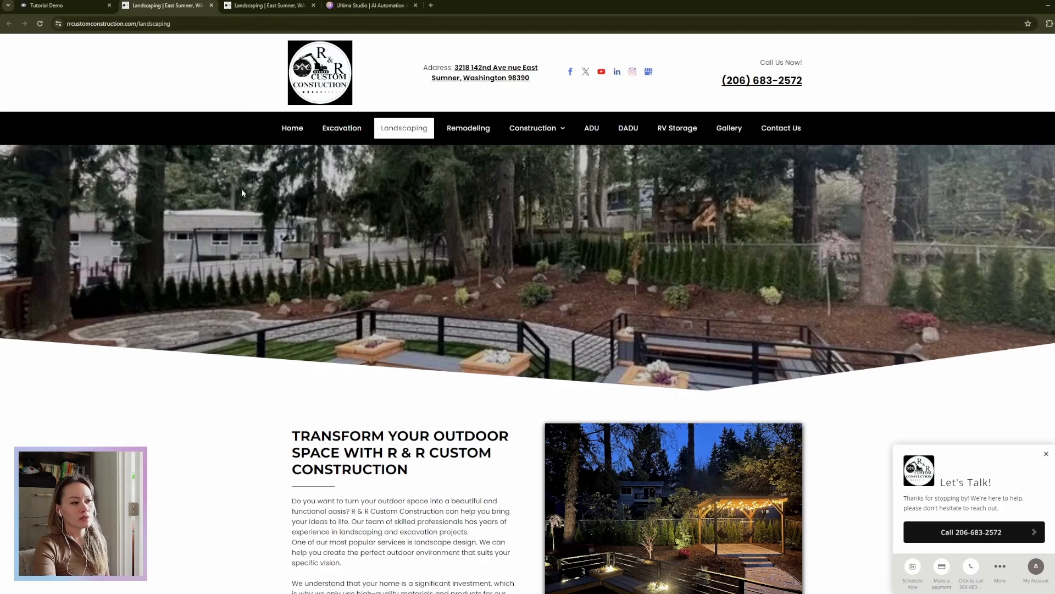
click(211, 5)
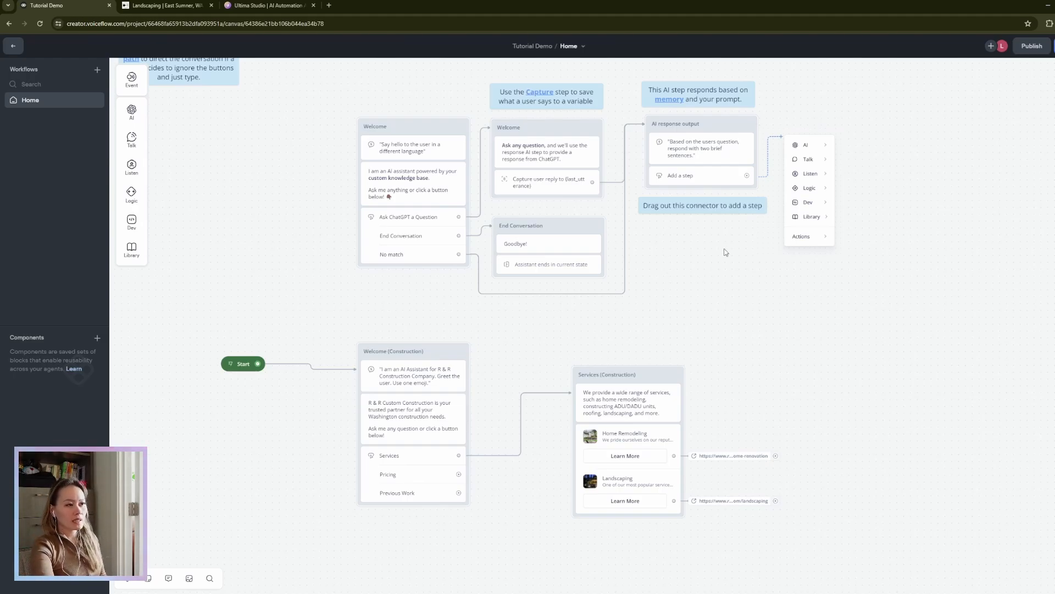
Connect Pricing to a new text block "Pricing (Construction)" reading "Receive a Complimentary Quote for Our Construction Services - Reach Out to Begin!" plus contact placeholders.
drag(458, 473, 779, 401)
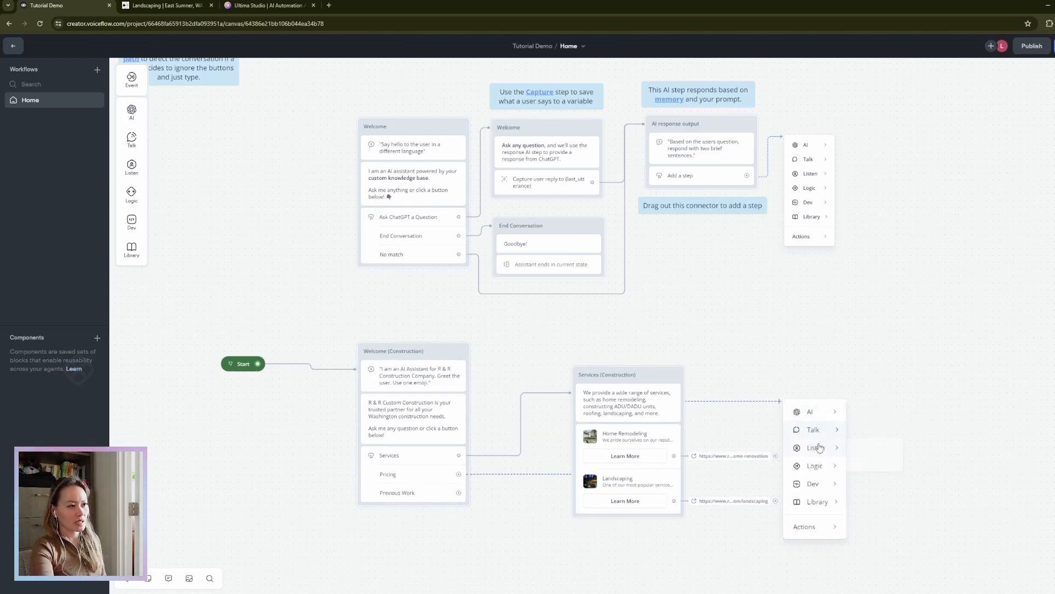
mouse_move(819, 448)
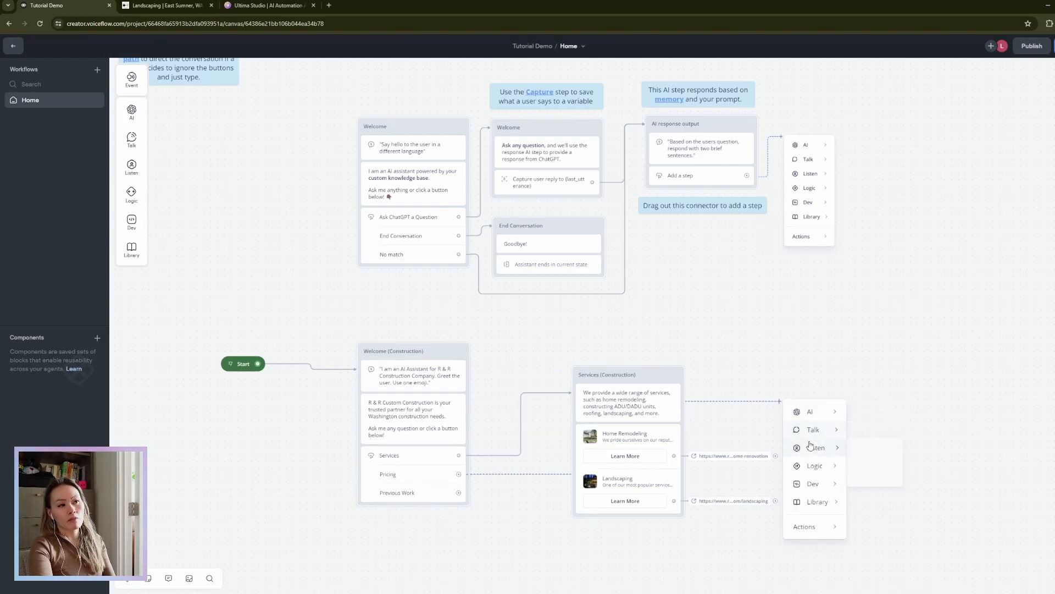
click(875, 434)
text(Receive a Complimentary Quote for Our Construction Services - Reach Out to Begin! Contact Information Visit us at <address>  Call us today at <phone number>)
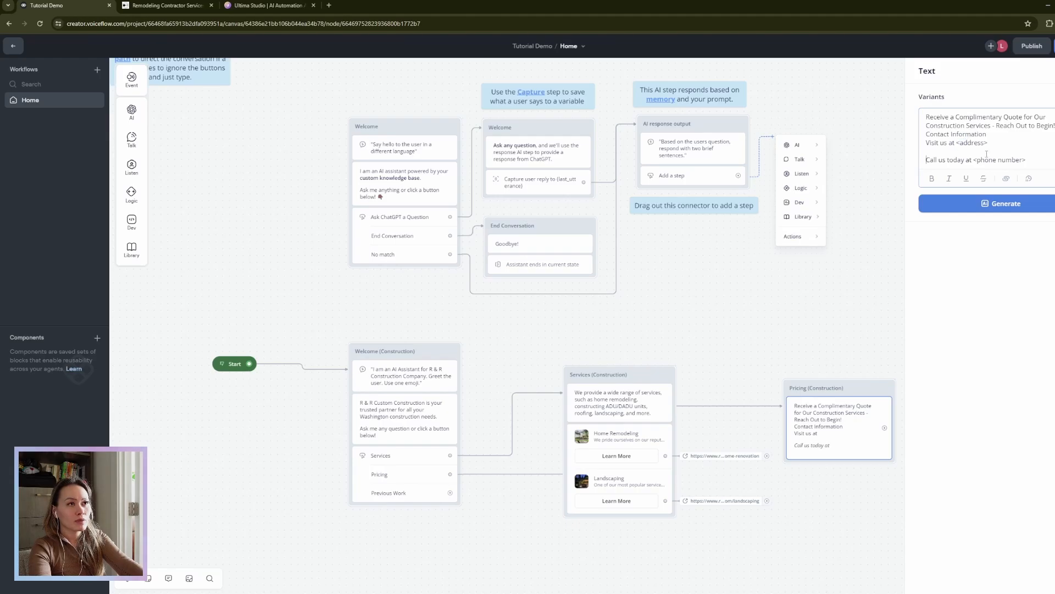
Insert a blank line between "Contact Information" and "Visit us at" in the Pricing (Construction) text.
click(1011, 133)
key(Return)
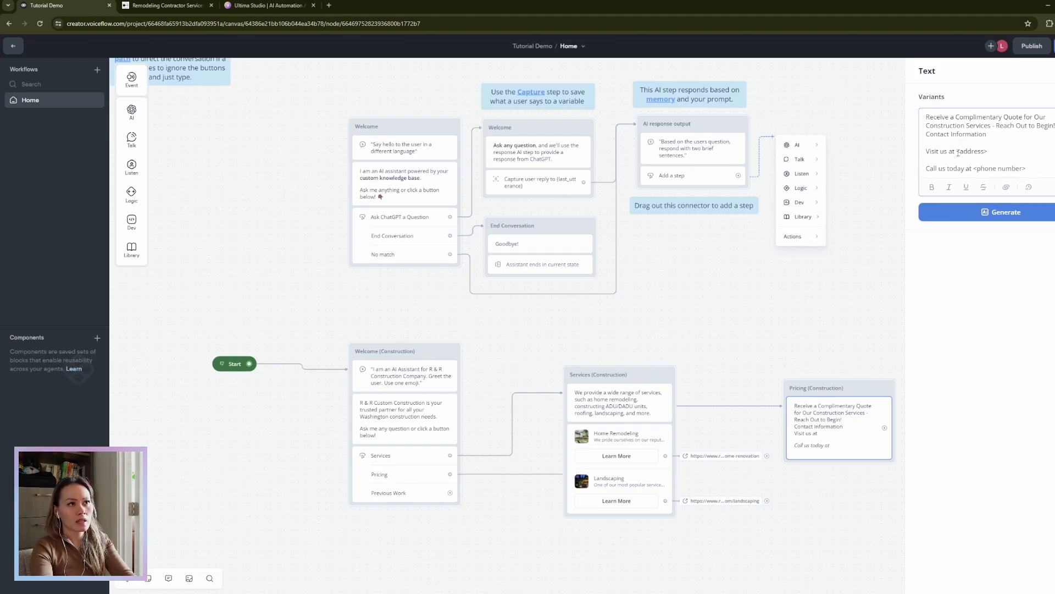
click(1009, 218)
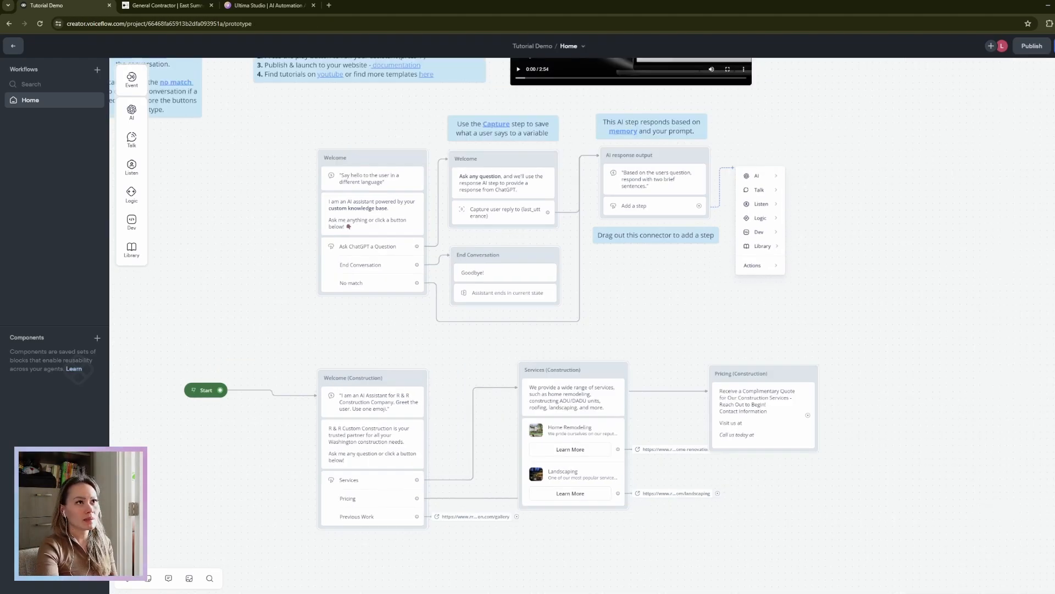
Run the prototype test again and ask the assistant "what services do you offer?".
click(1006, 265)
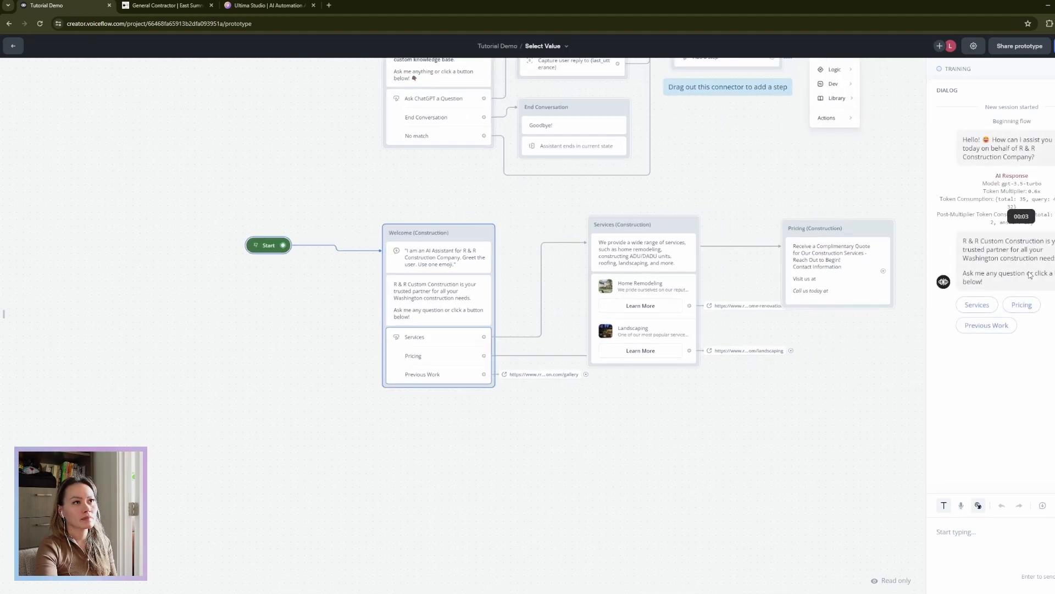
click(971, 544)
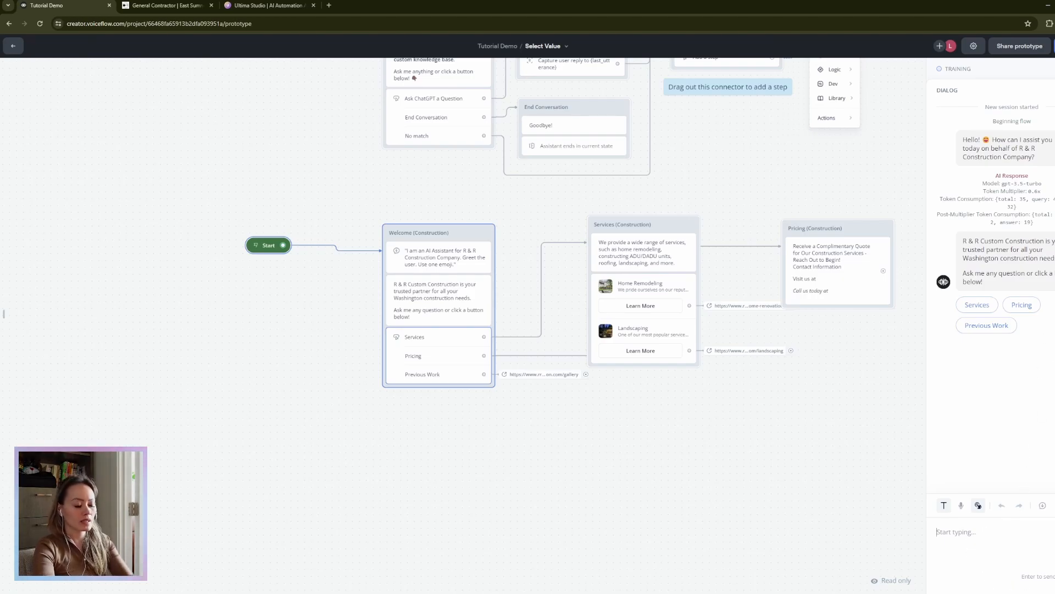
text(what serv)
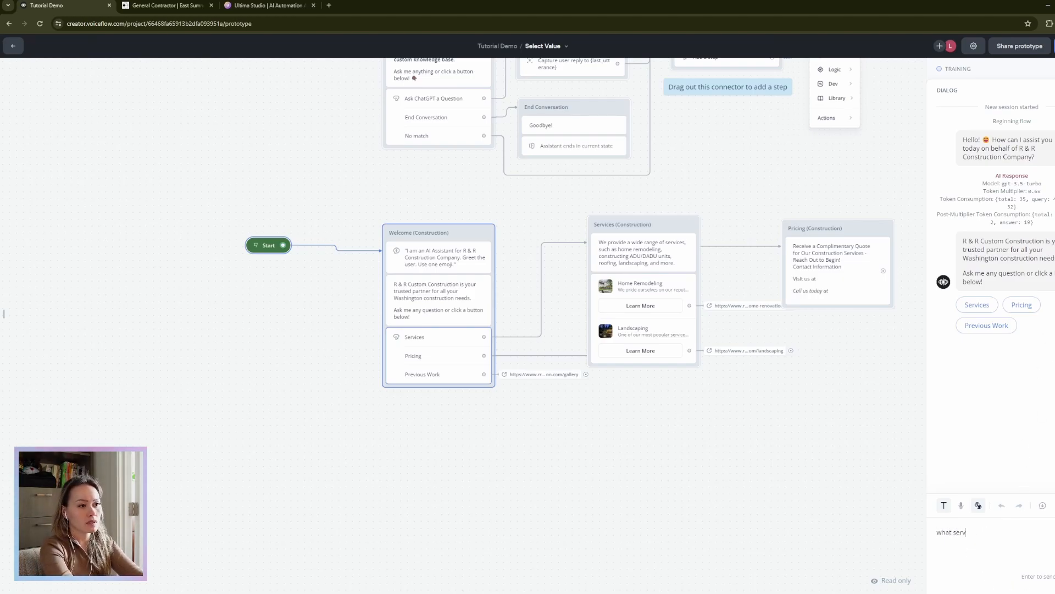
text(ices do you offer?)
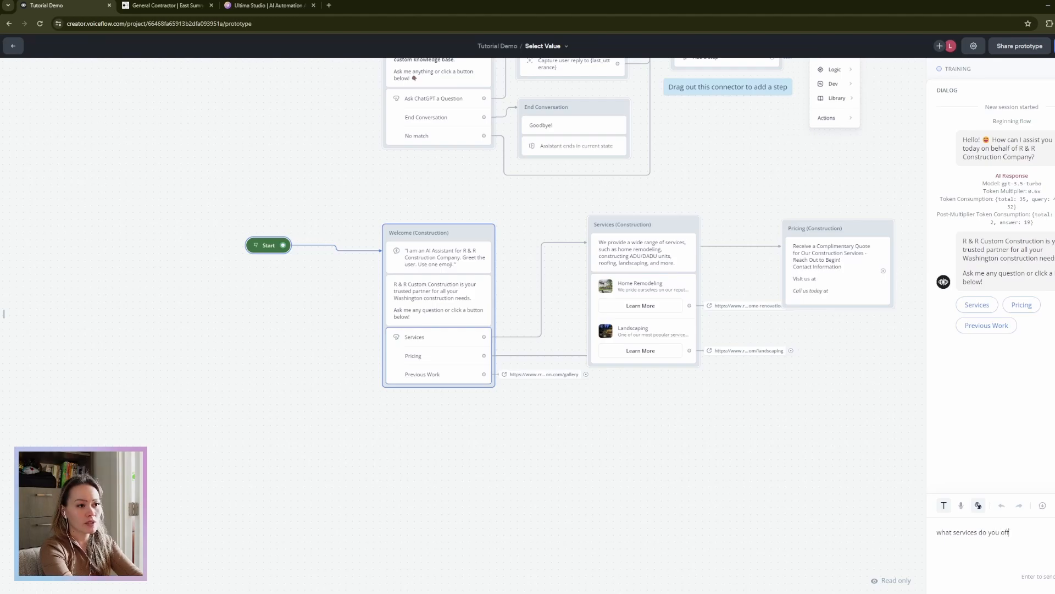
key(Return)
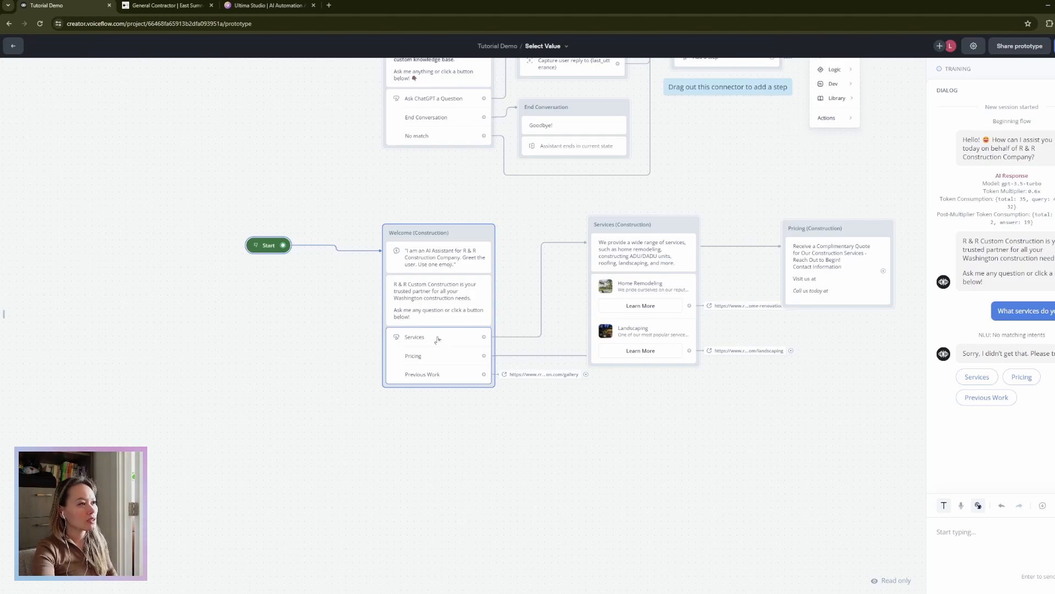
Leave the test and start a new trigger intent named "Services" for the Services button in Welcome (Construction).
key(Escape)
drag(589, 440, 562, 508)
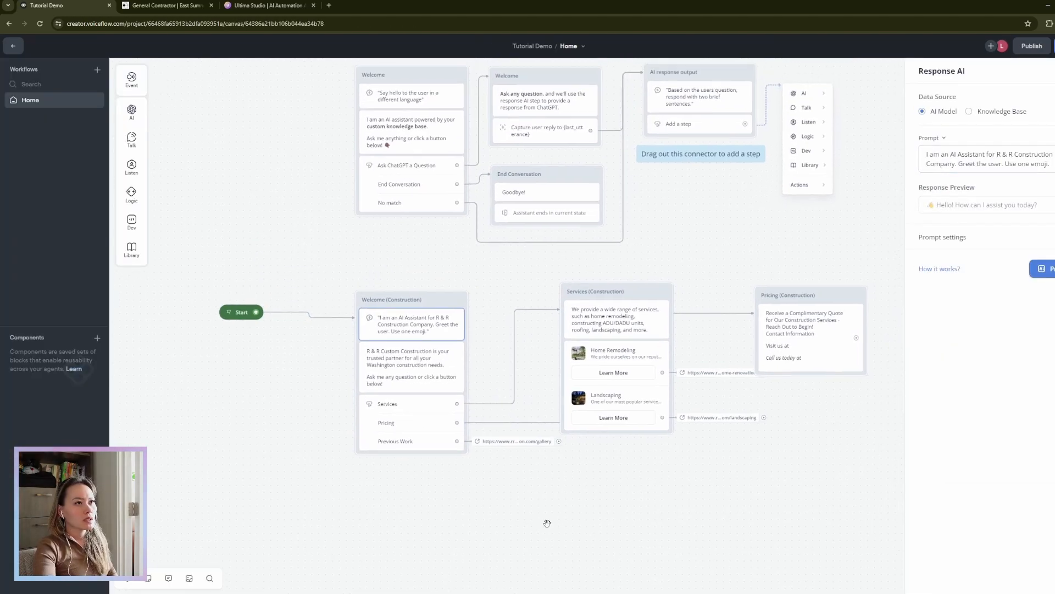
click(431, 419)
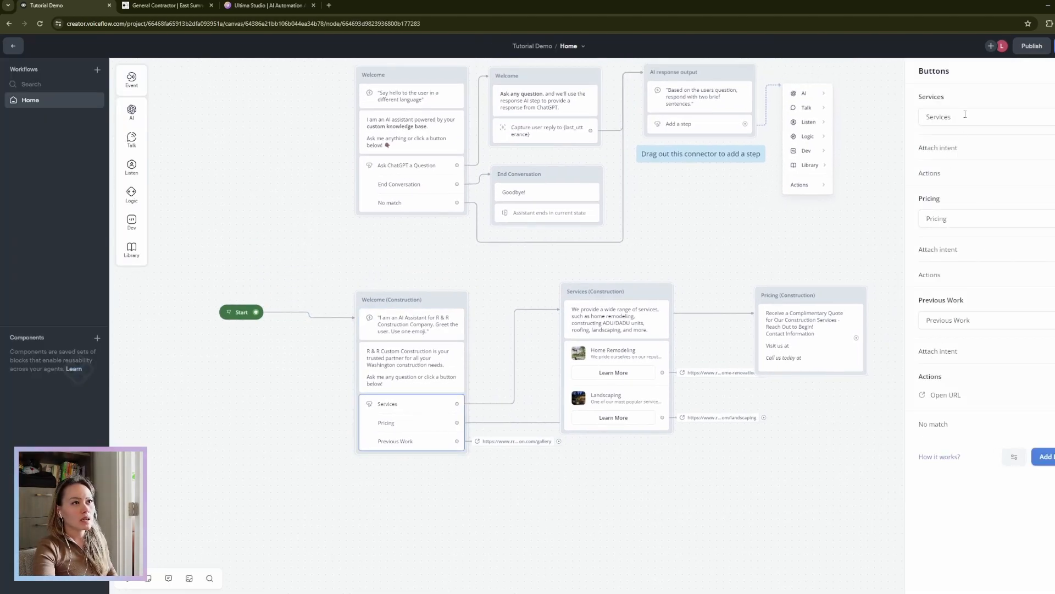
click(946, 147)
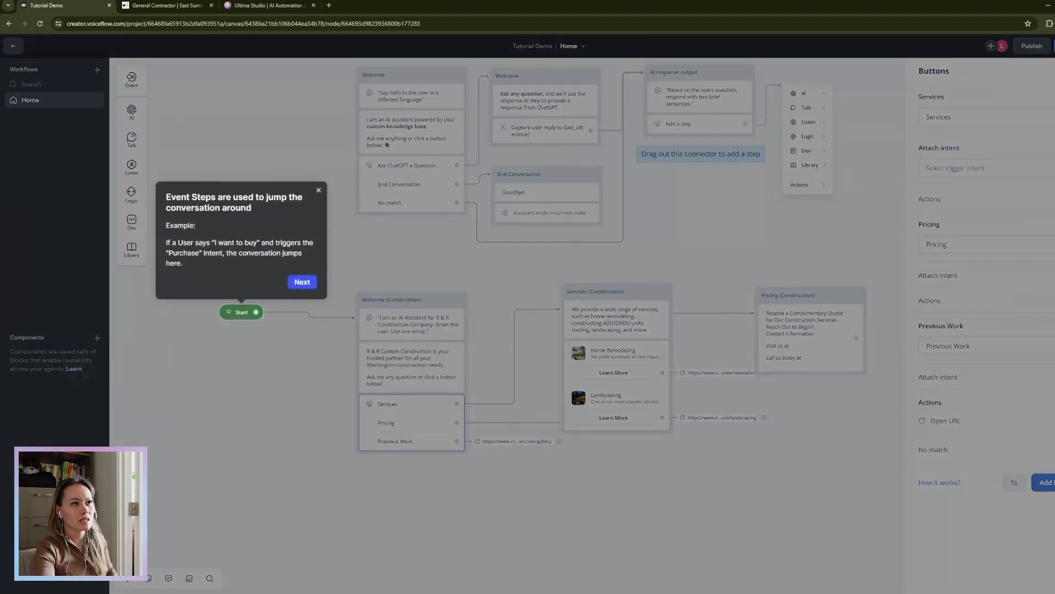
click(1003, 171)
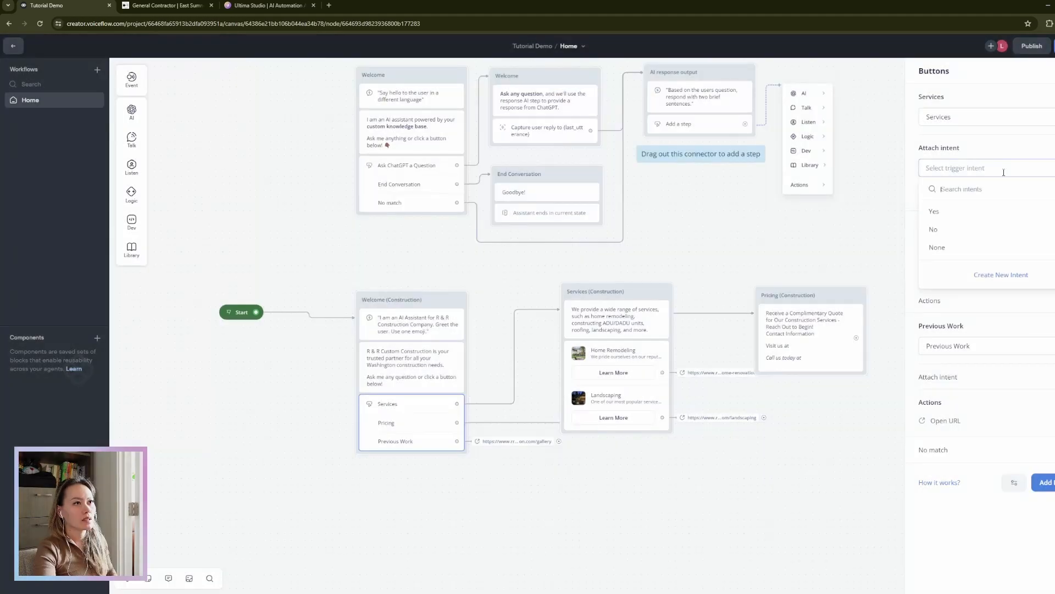
click(999, 274)
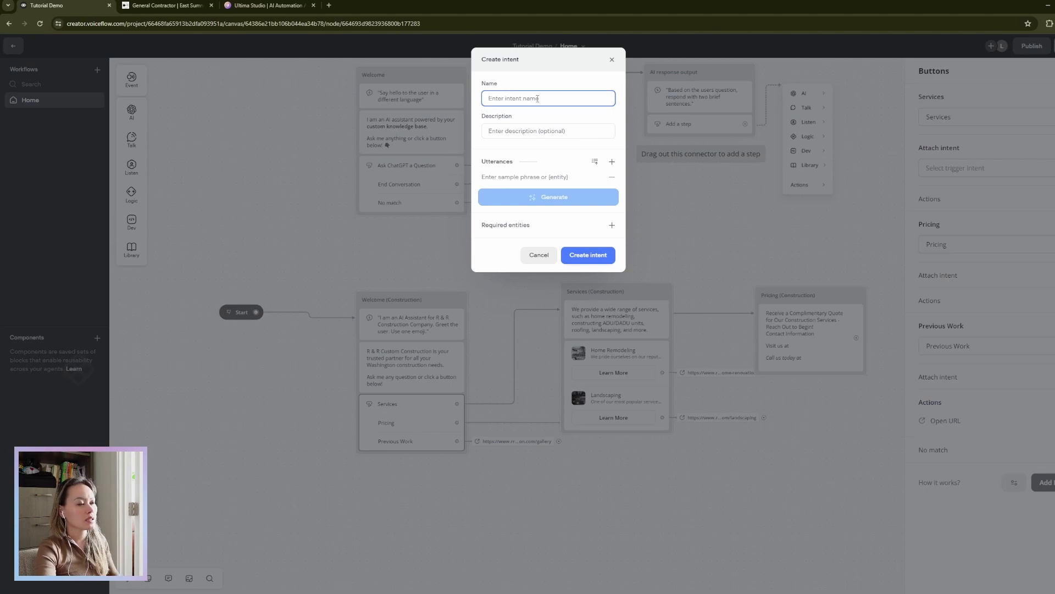
text(Services)
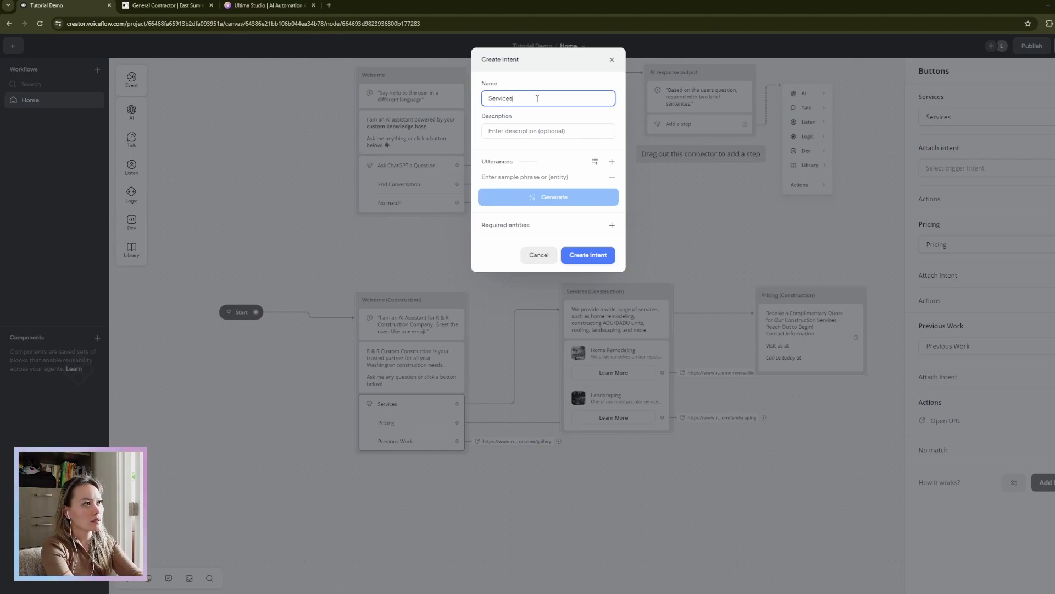
key(Tab)
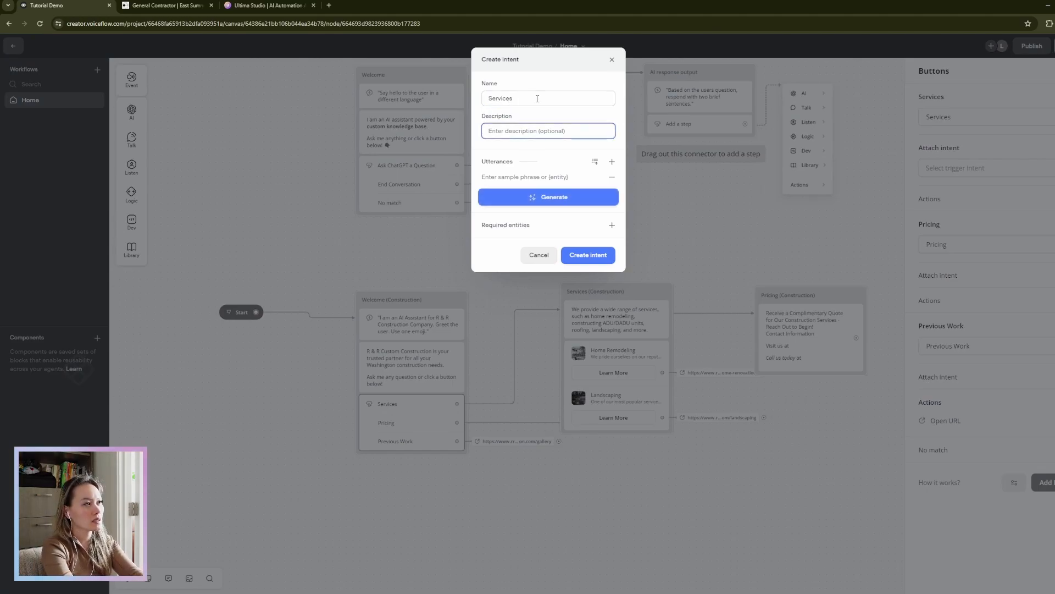
Add the utterance "What services do you offer?" to the Services intent, generate 10 sample phrases and create the intent.
click(564, 178)
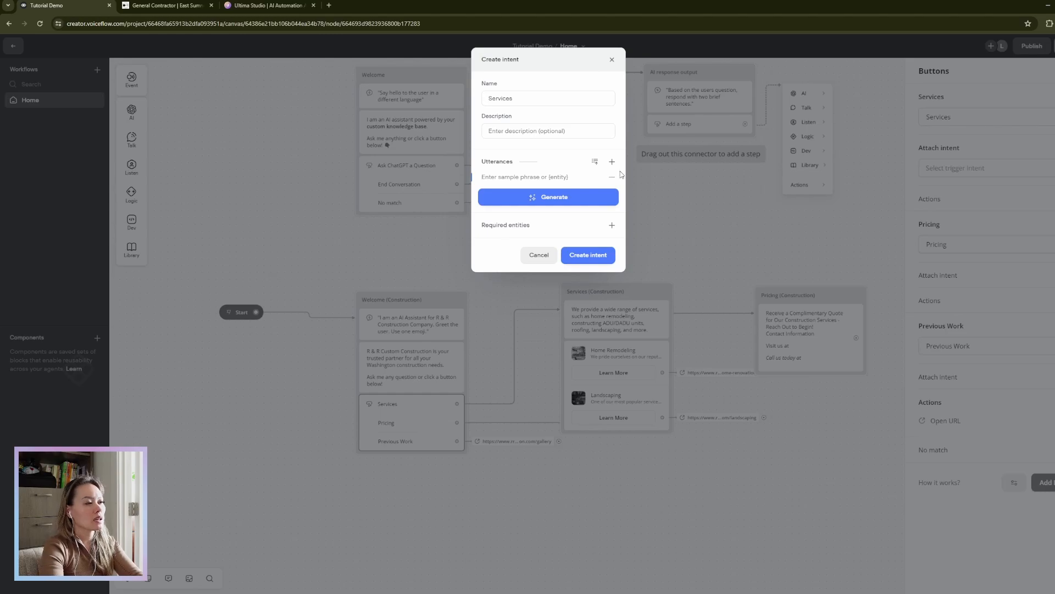
text(W)
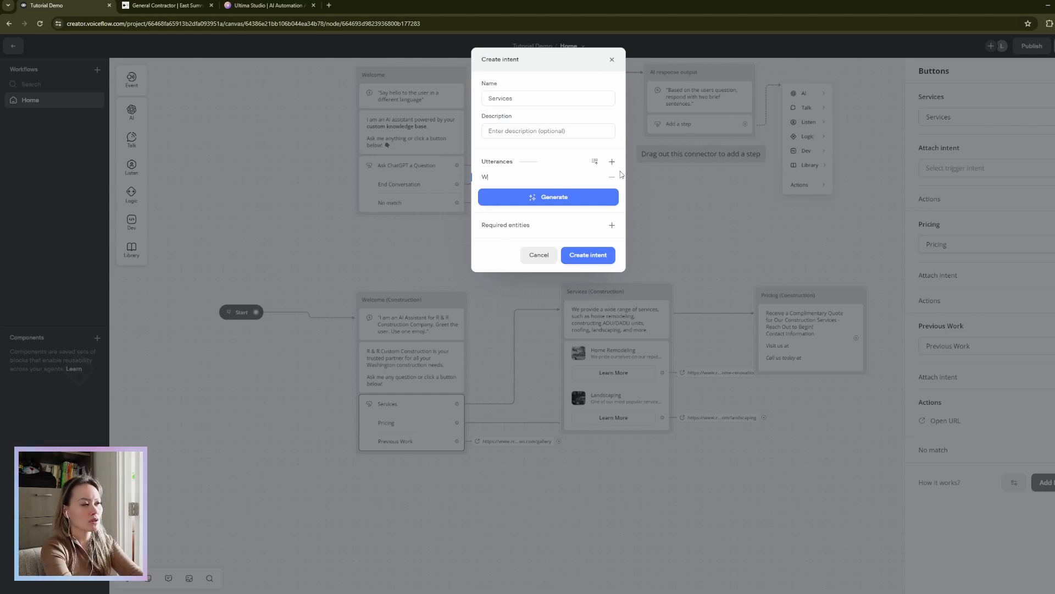
text(What)
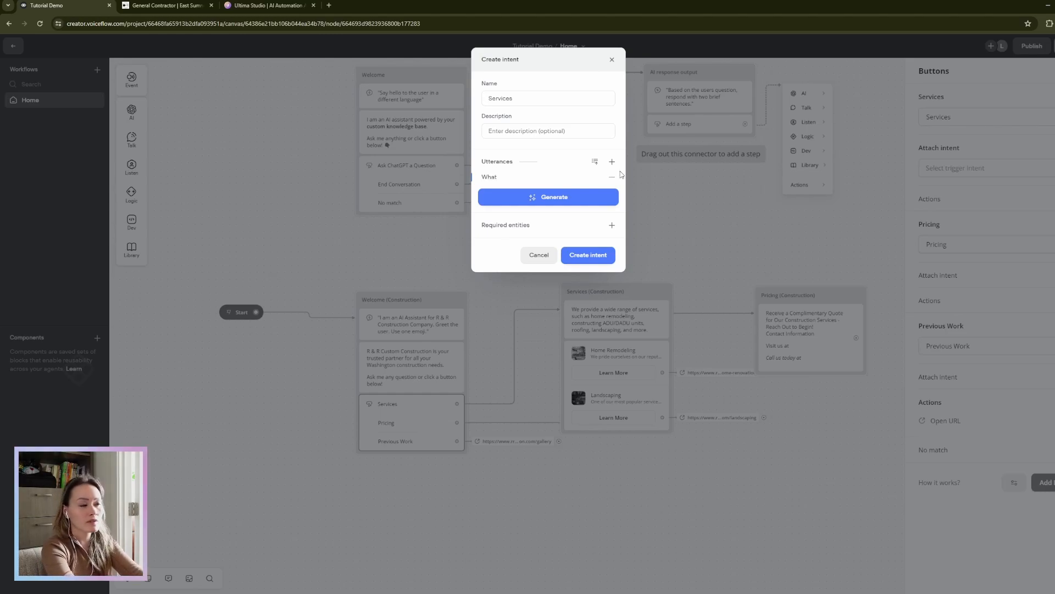
text( services d)
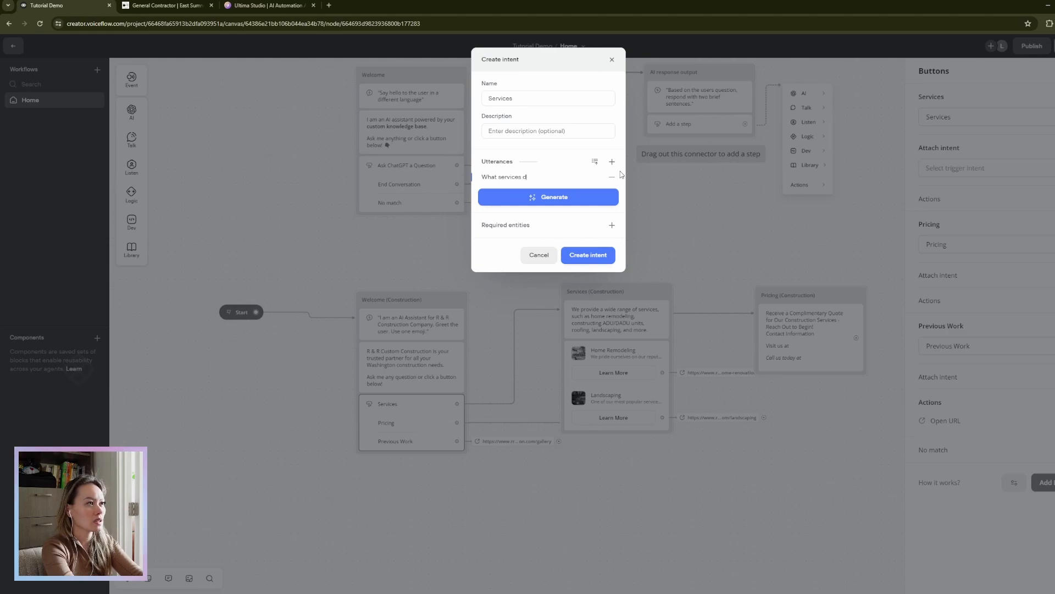
text(o you offer?)
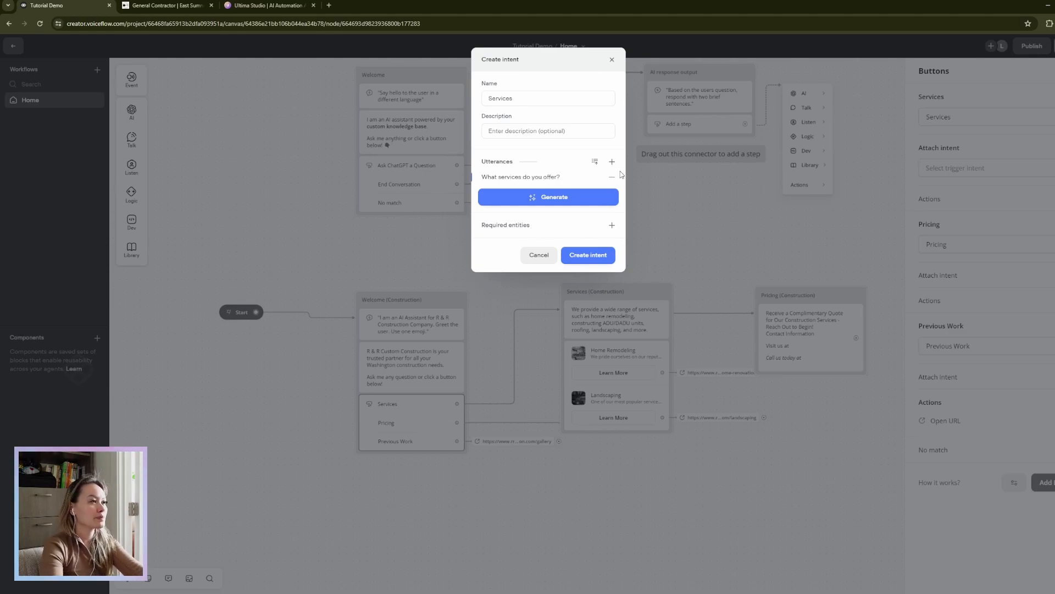
click(549, 204)
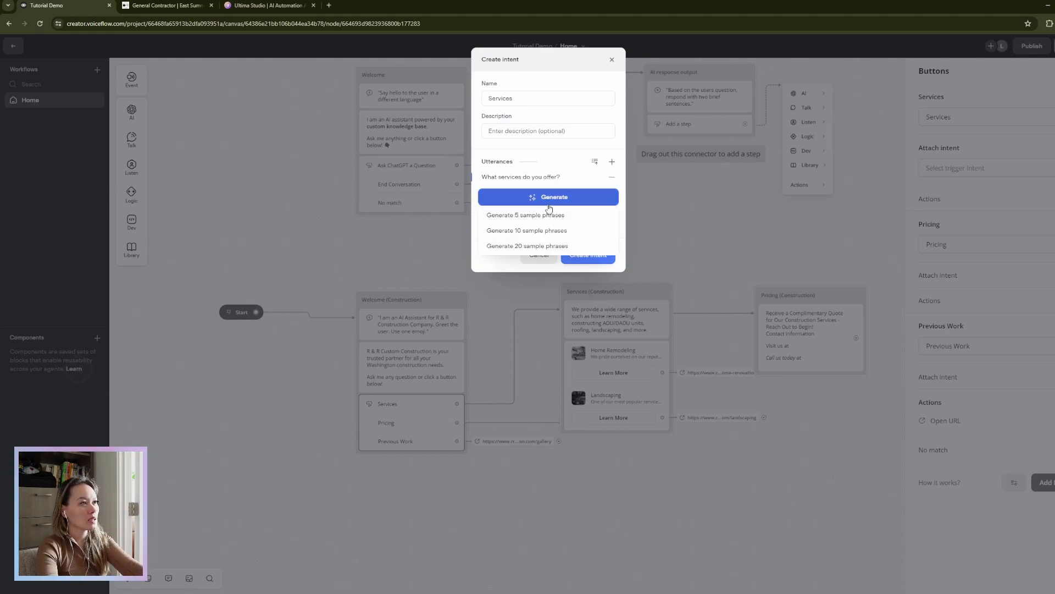
click(531, 233)
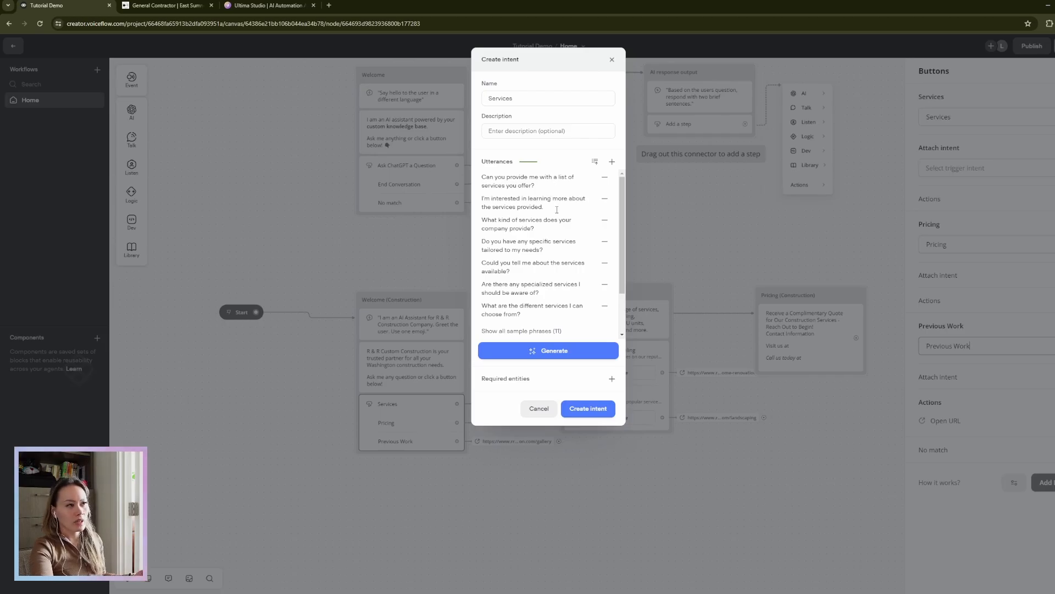
click(606, 408)
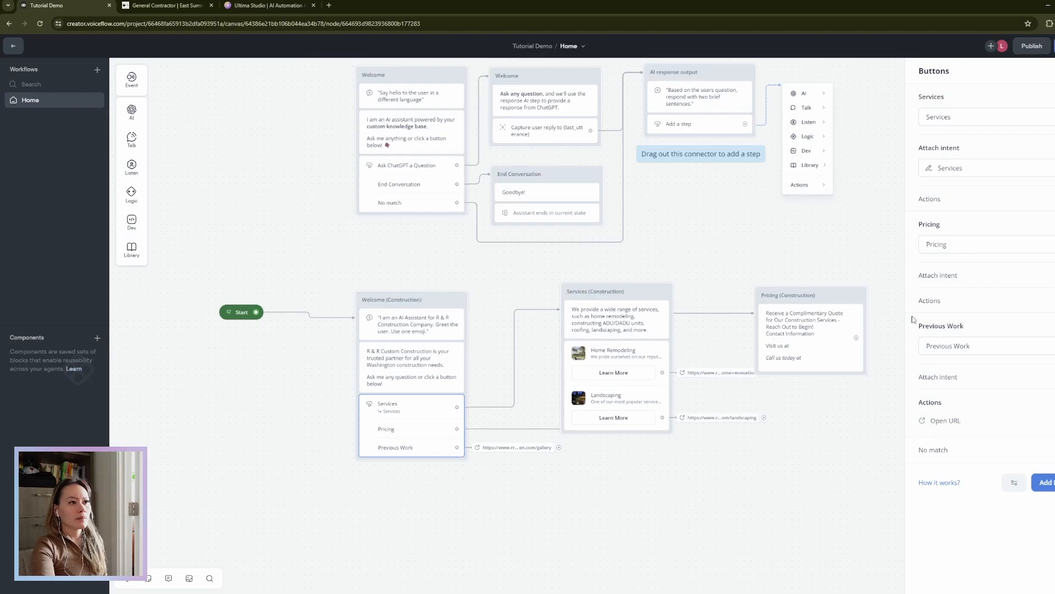
Open the prototype, train the assistant and run a new test.
click(846, 435)
click(1054, 46)
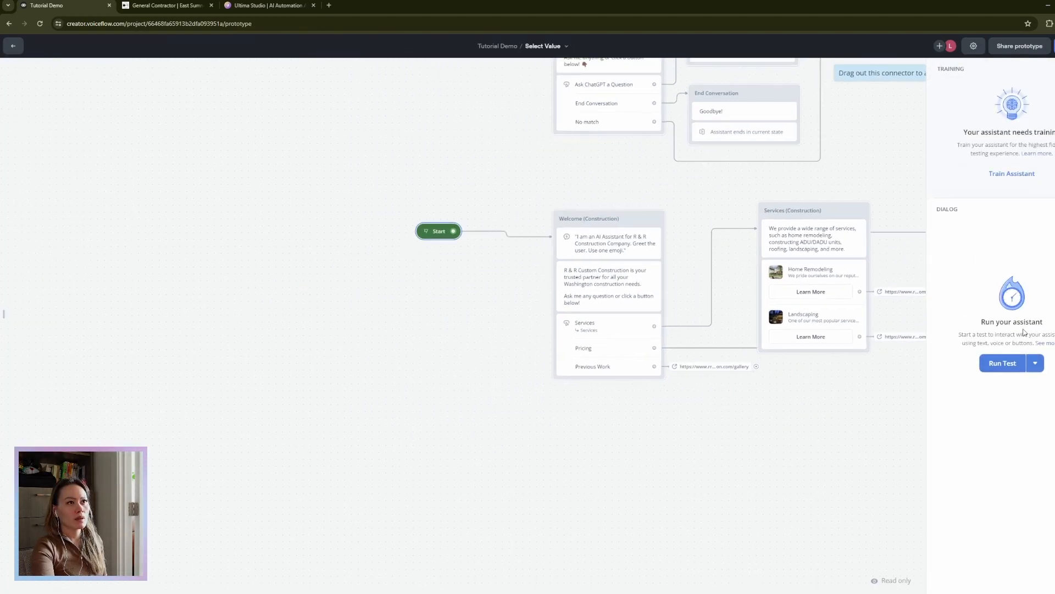
click(1006, 175)
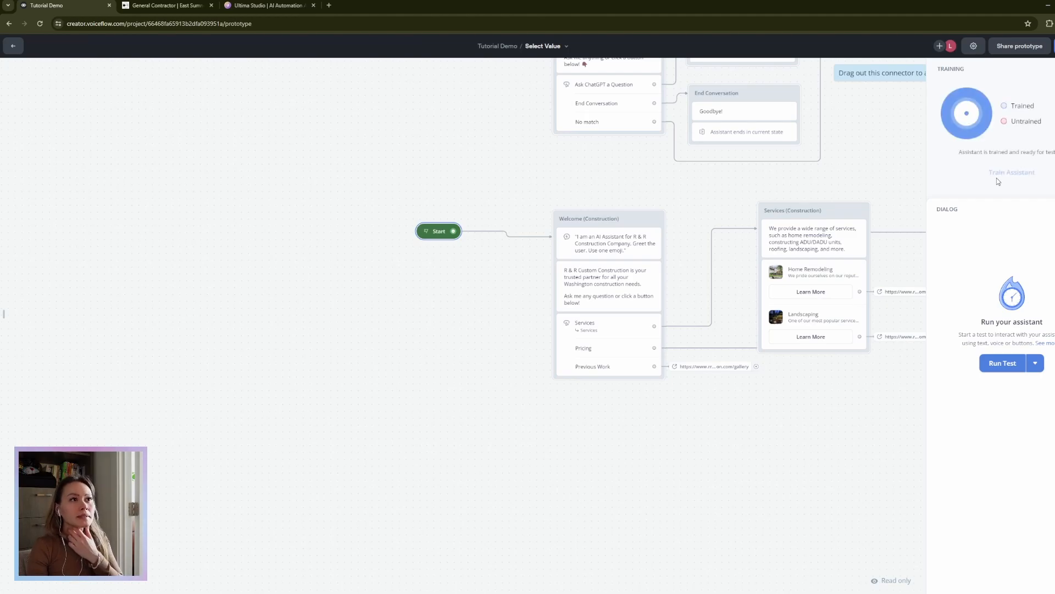
click(1002, 364)
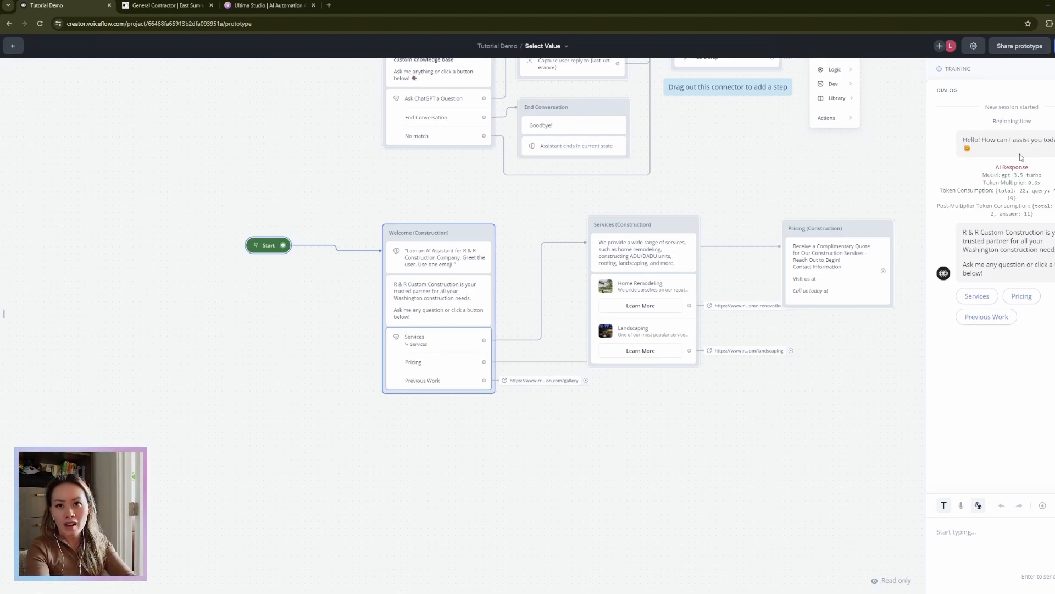
Ask the assistant "can you tell me the services" in the test chat.
click(971, 531)
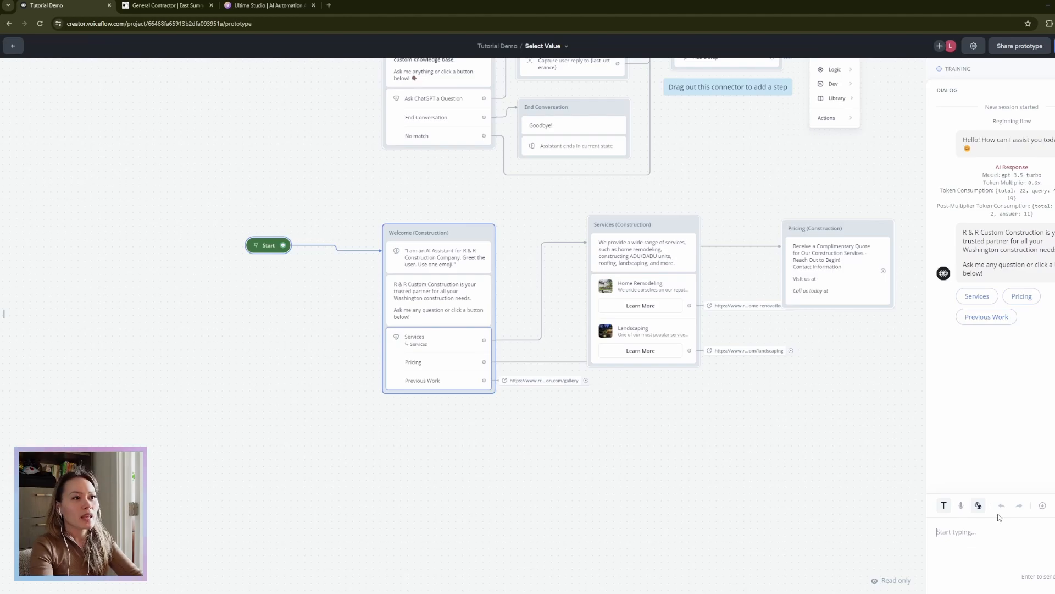
text(what)
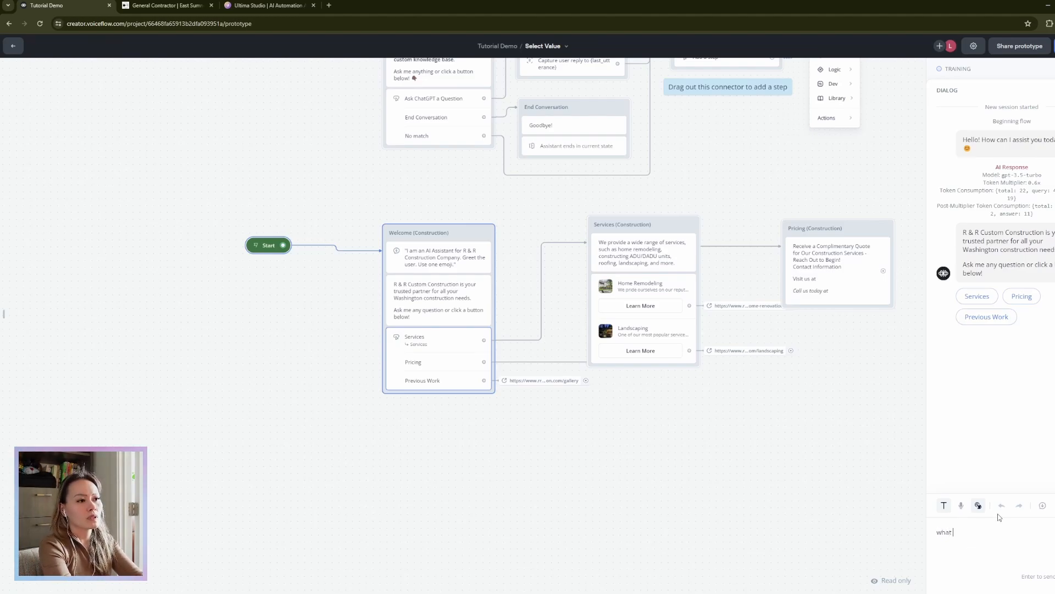
key(BackSpace)
text(can you )
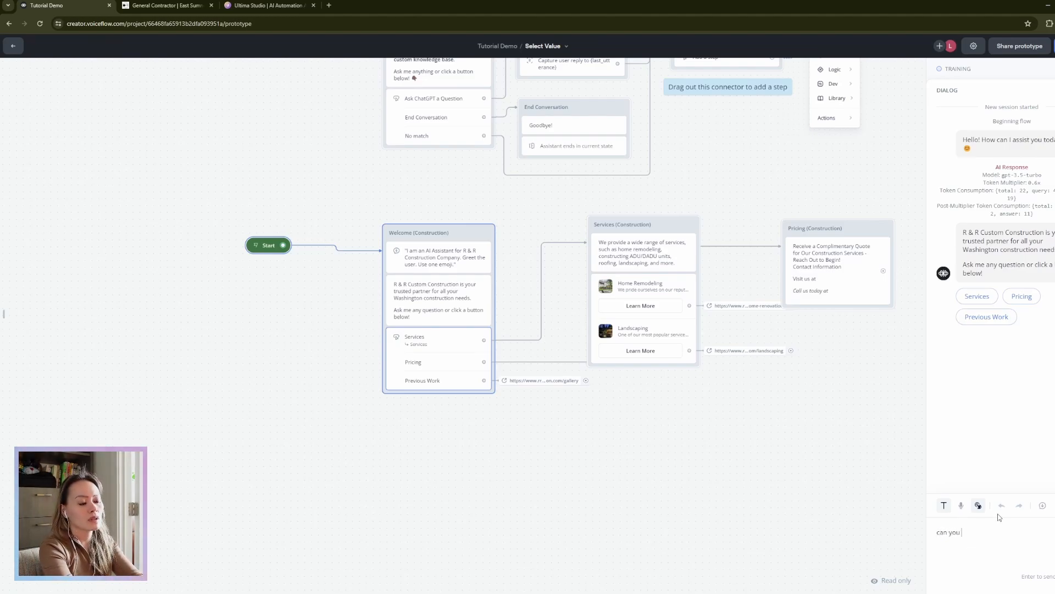
text(tell me the ser)
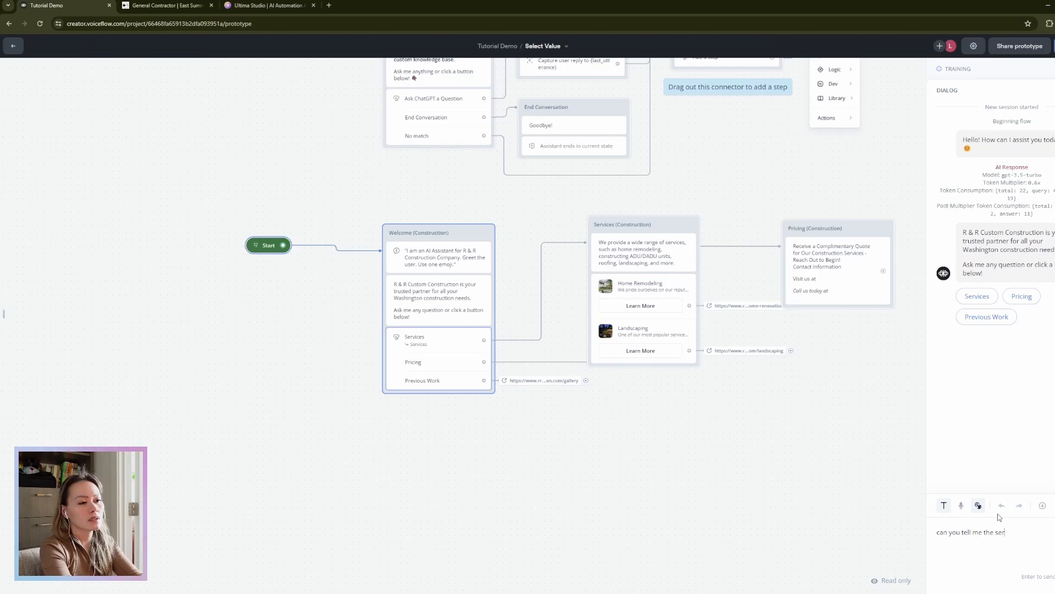
text(vices)
key(Return)
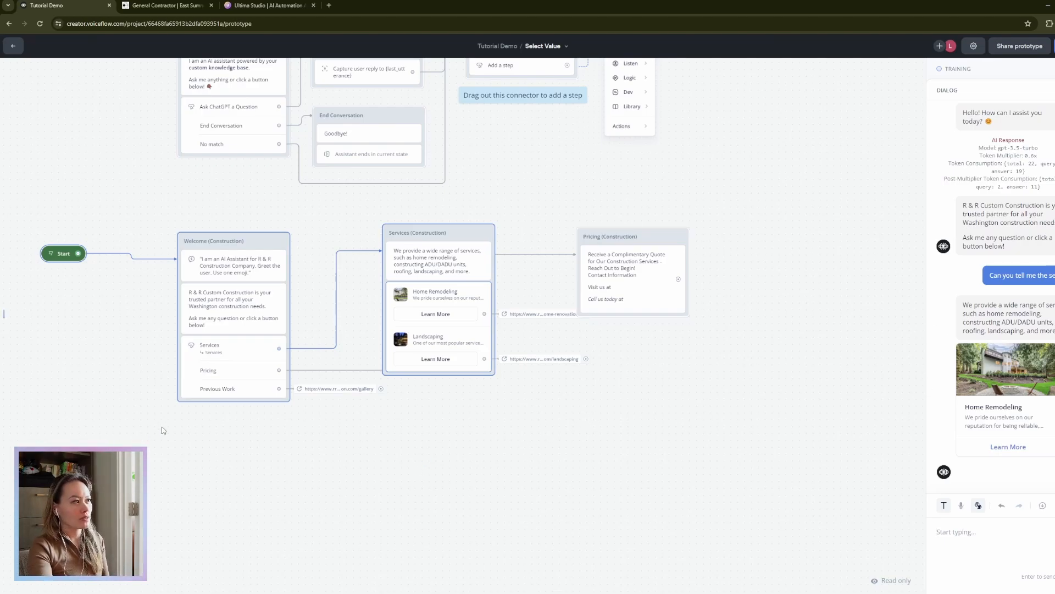
Leave the test and attach a Pricing intent and a Previous Work intent to the matching buttons in Welcome (Construction).
key(Escape)
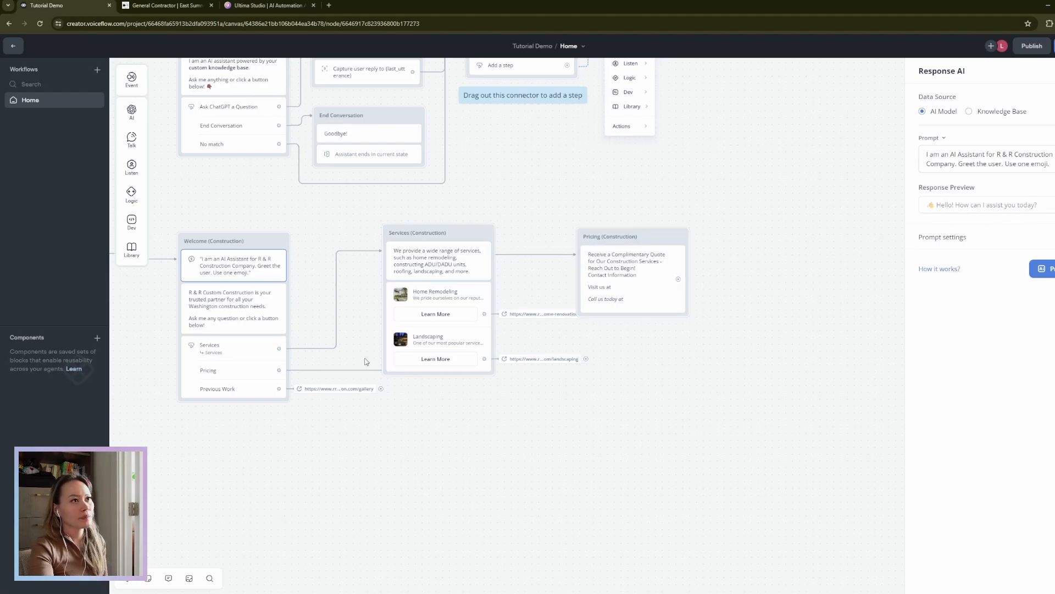
click(214, 380)
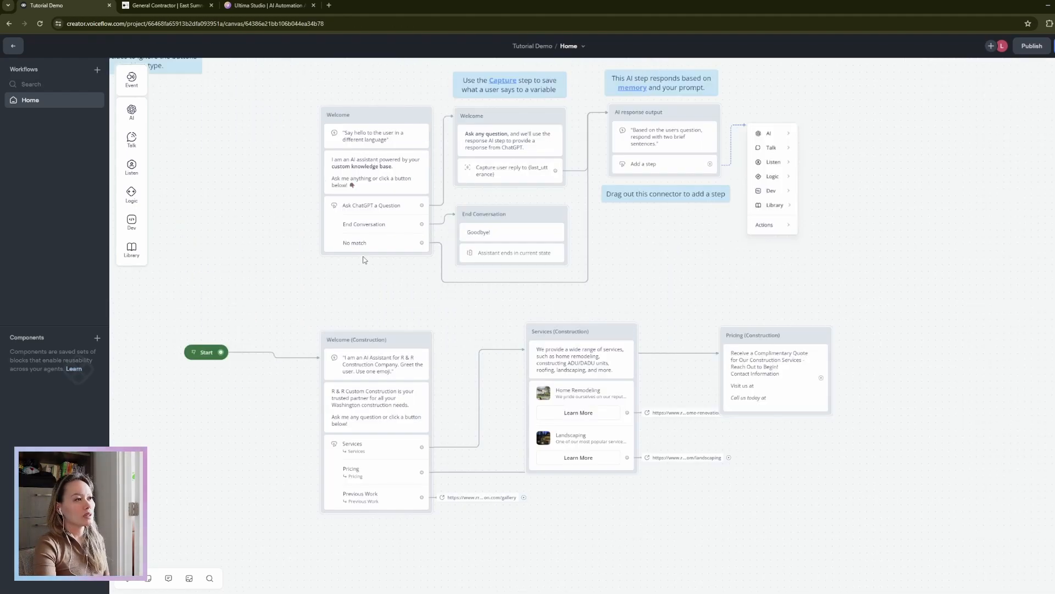
scroll(419, 315, up, 1)
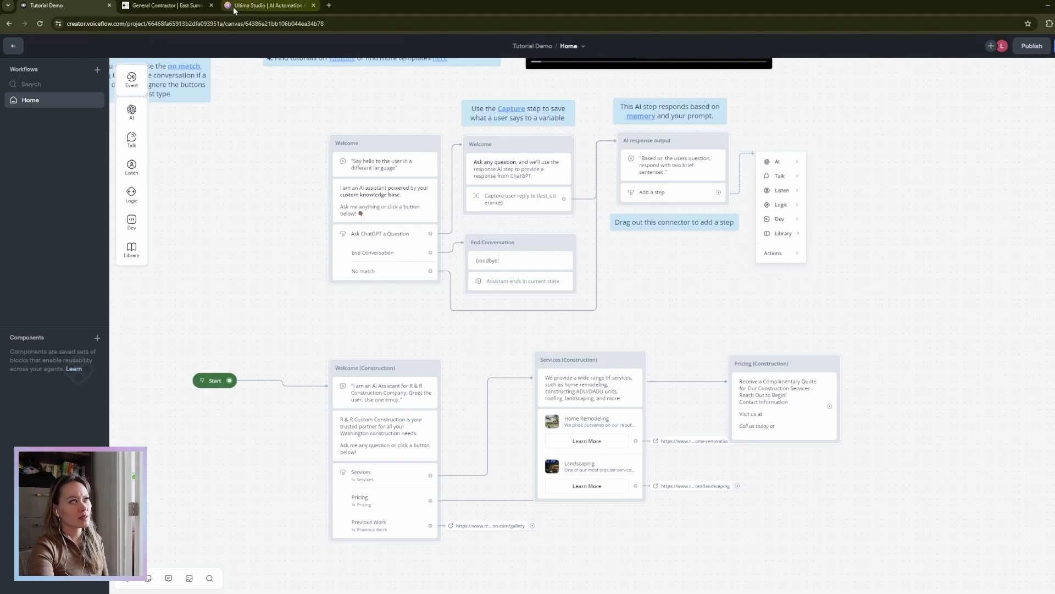
Switch to the Ultima Studio site, read its assistant's workflow answer, then end that chat and start a new one.
click(265, 7)
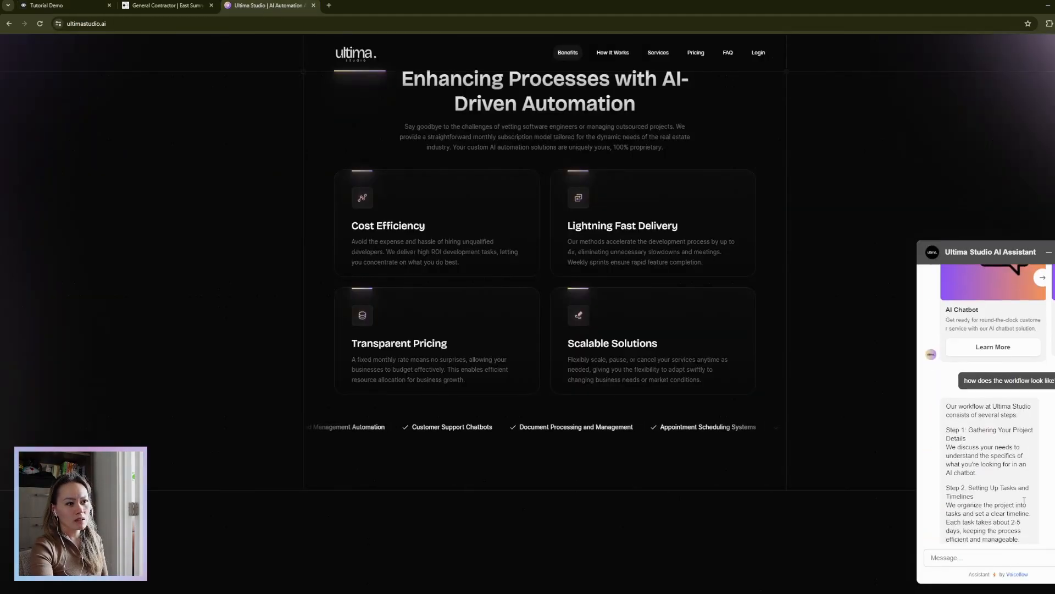
scroll(992, 556, down, 5)
scroll(993, 555, up, 1)
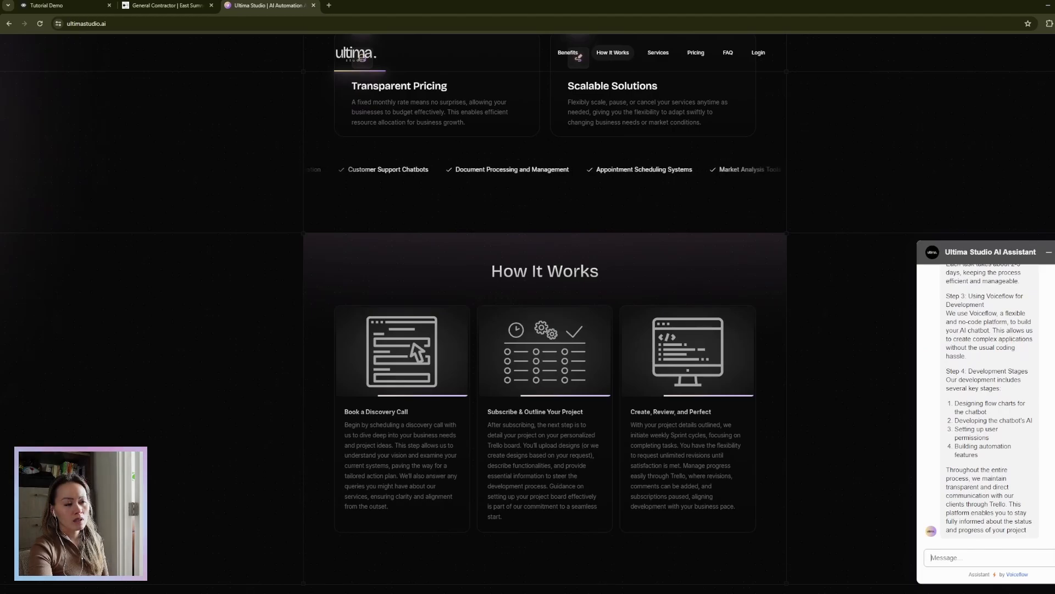
click(1054, 252)
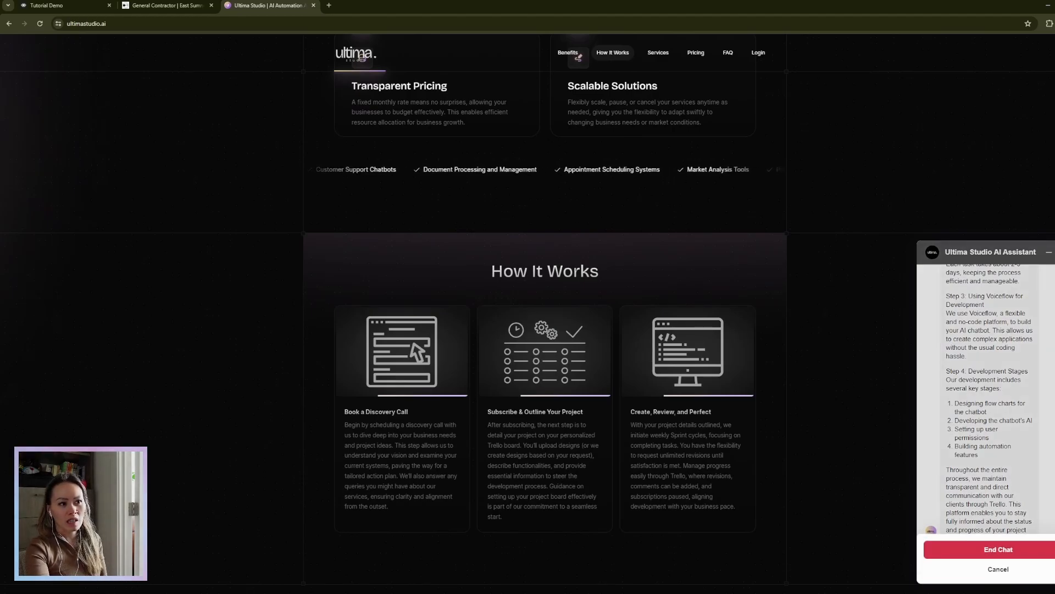
click(1019, 548)
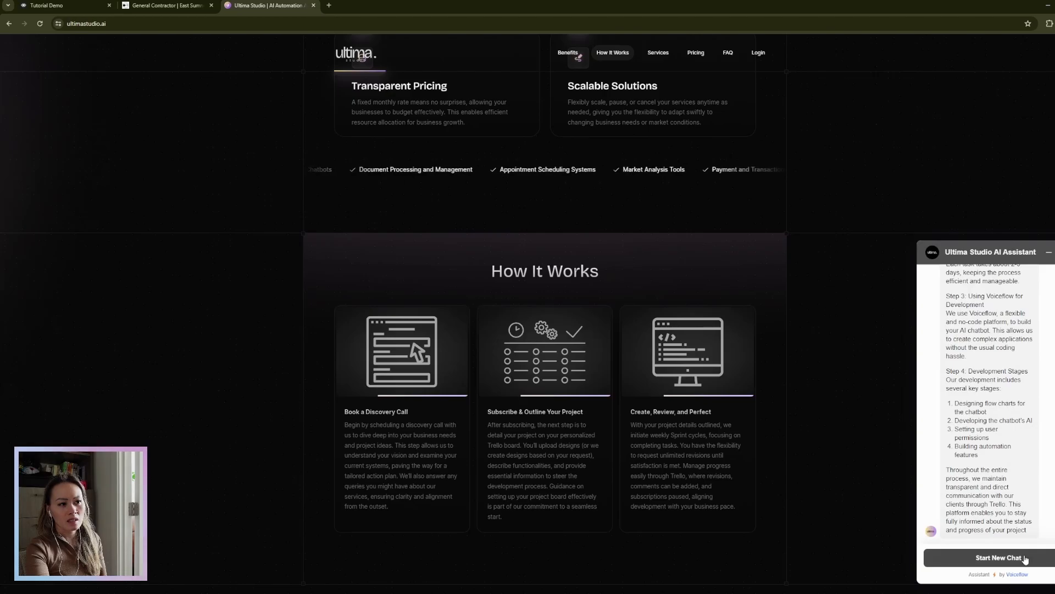
click(1025, 559)
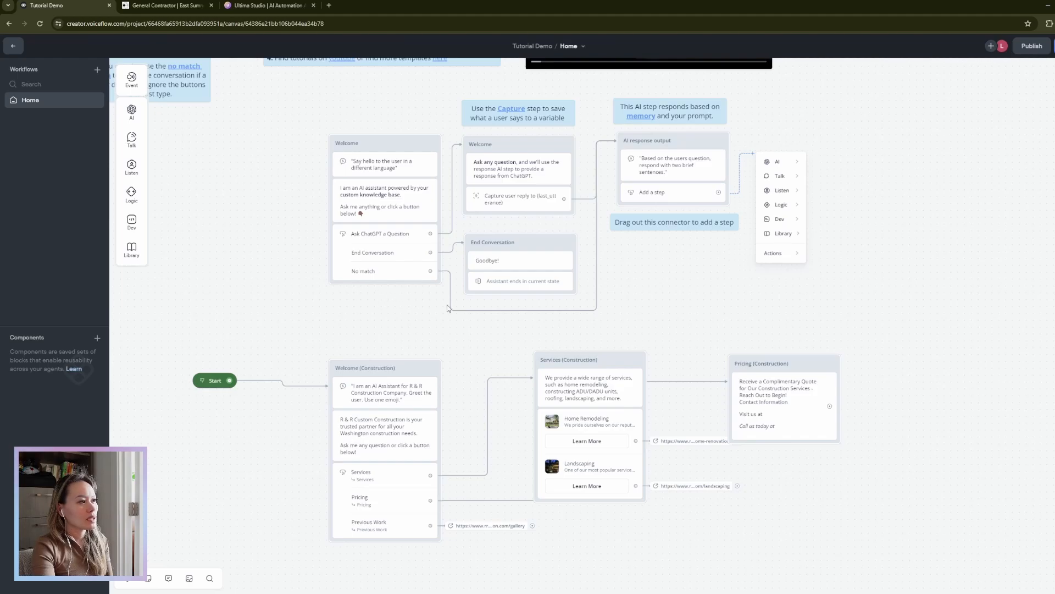
Return to the Tutorial Demo canvas and check the construction buttons' intents and the AI response output block's prompt.
click(394, 493)
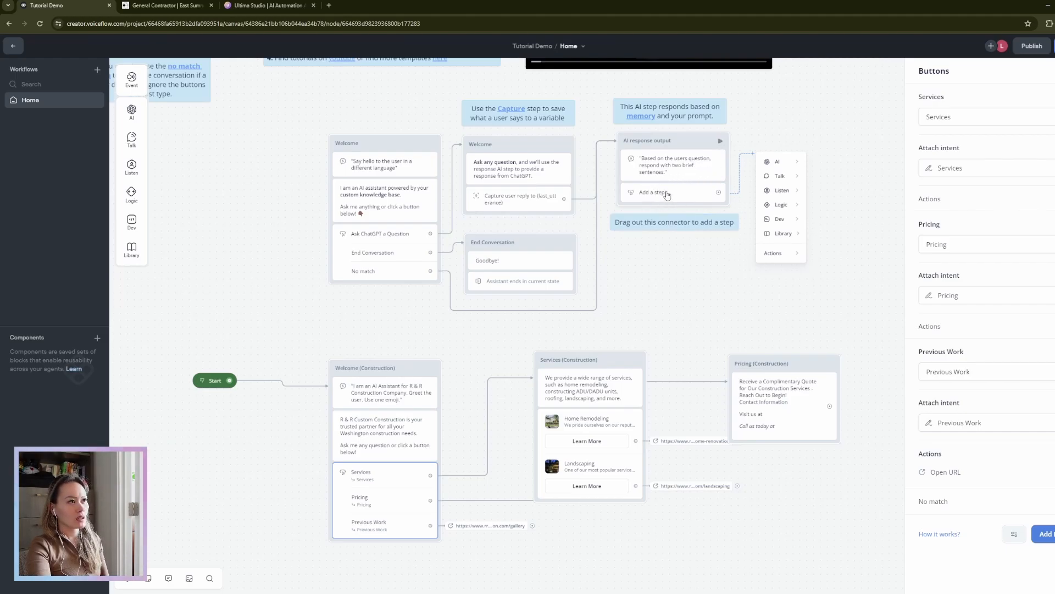
click(675, 177)
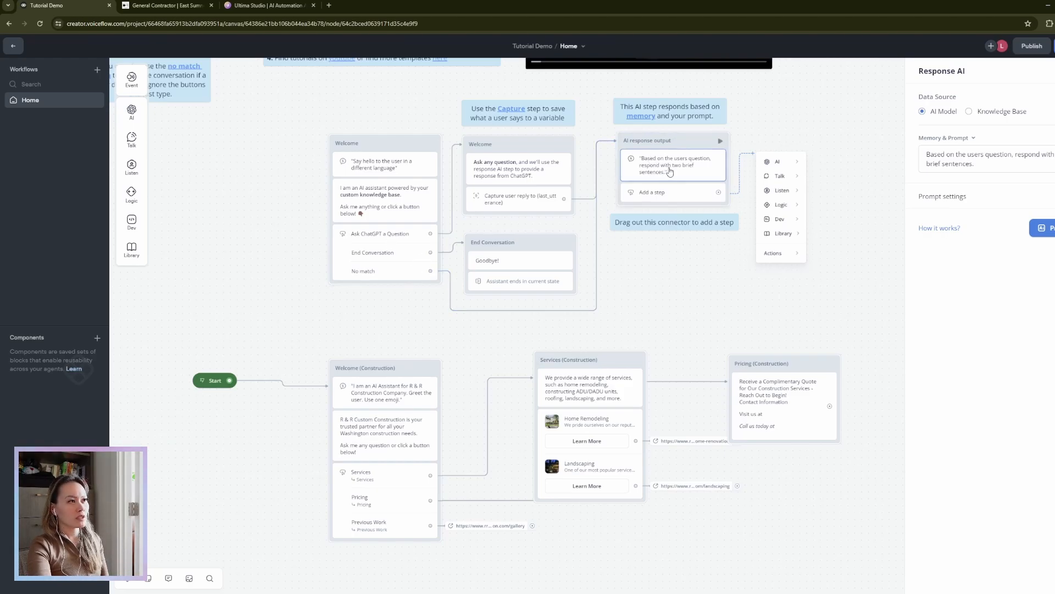
click(724, 322)
drag(809, 562, 763, 553)
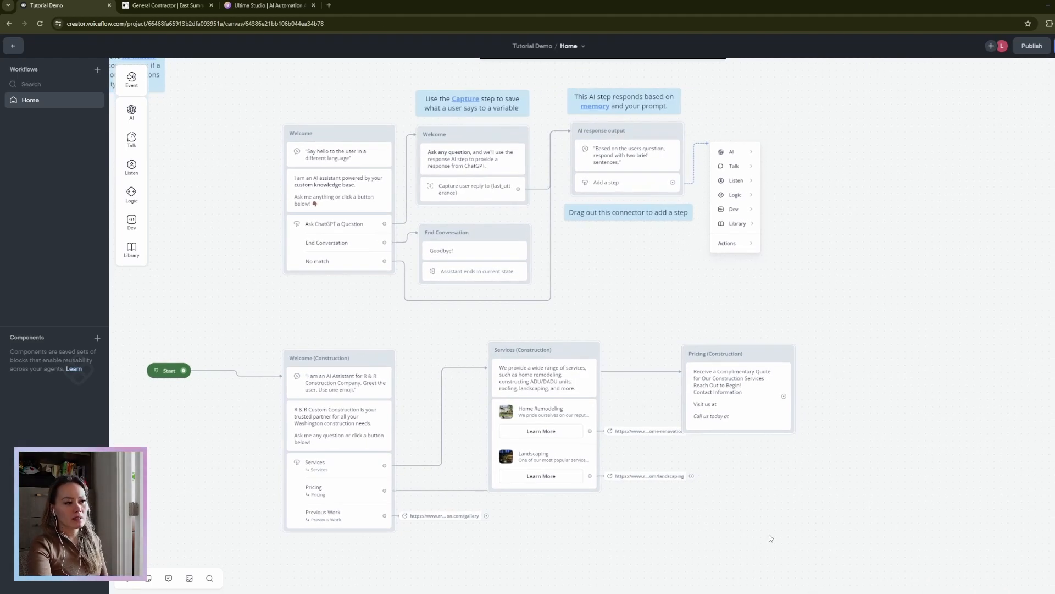
drag(746, 530, 796, 529)
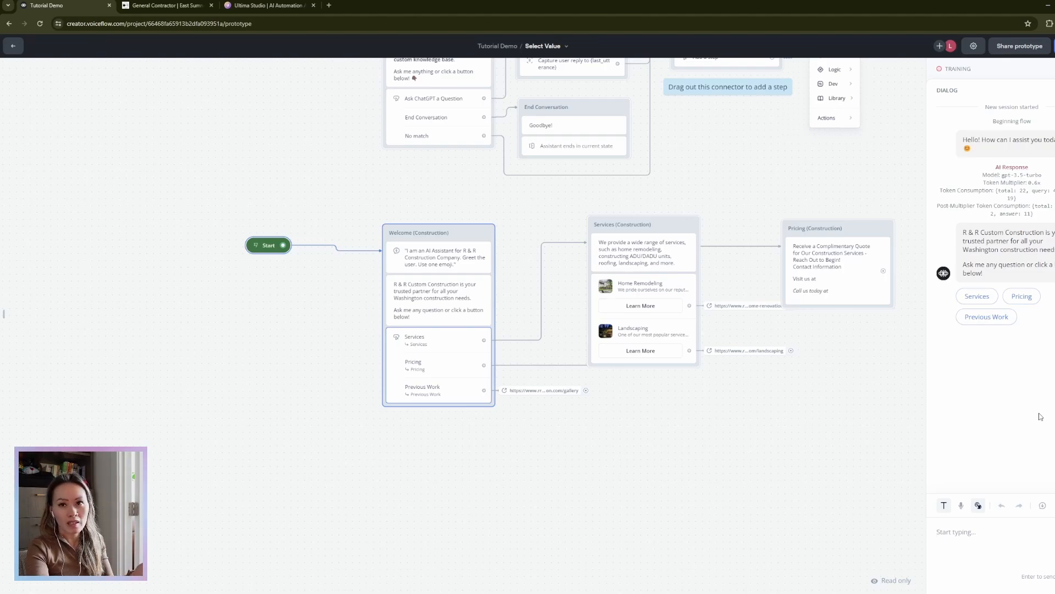
Ask the assistant how long the project takes in the test chat.
click(988, 554)
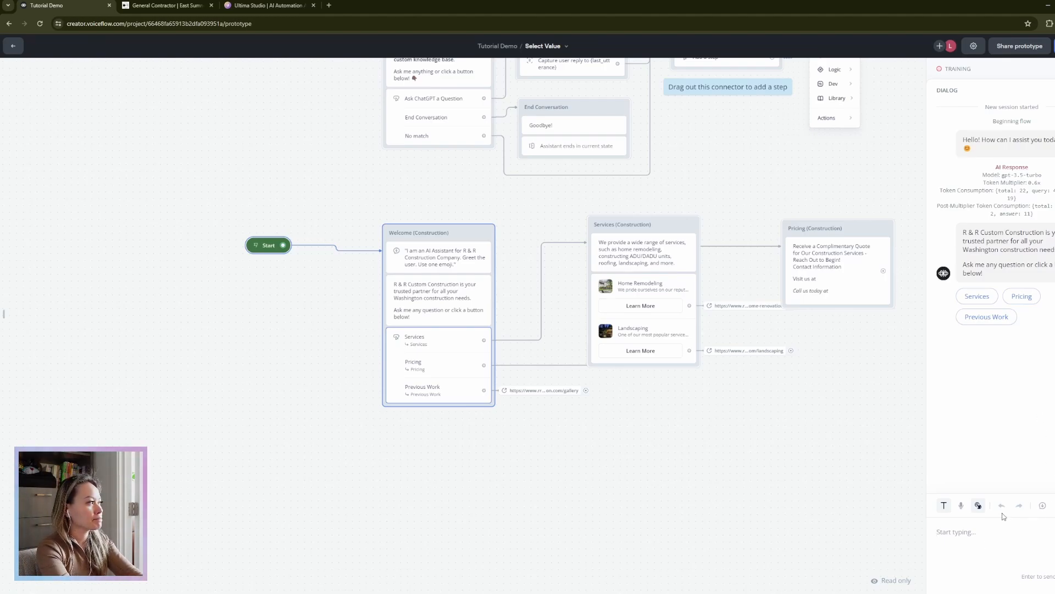
text(how long does the p)
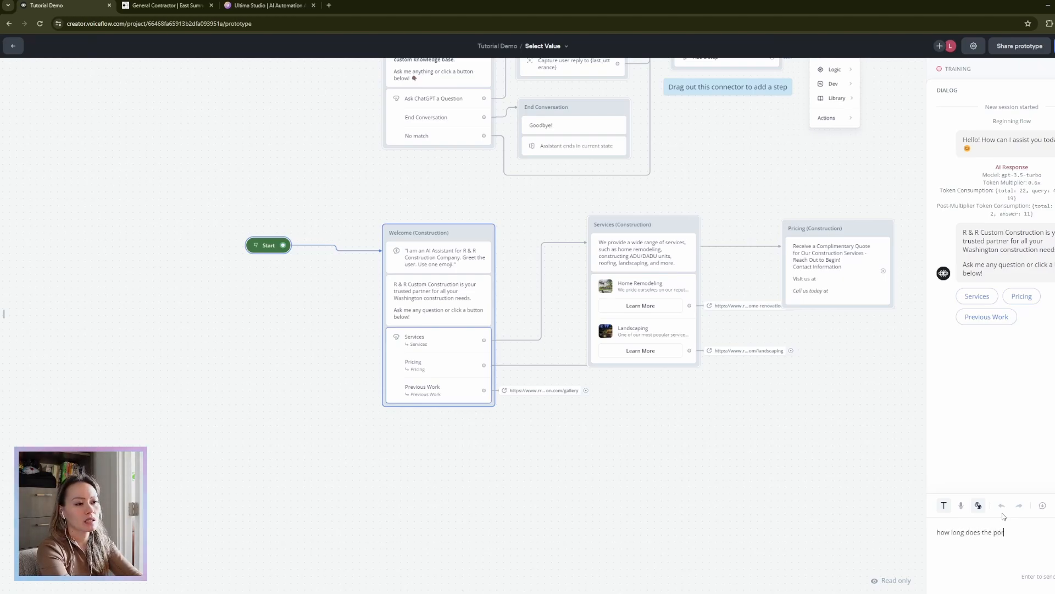
text(roject te)
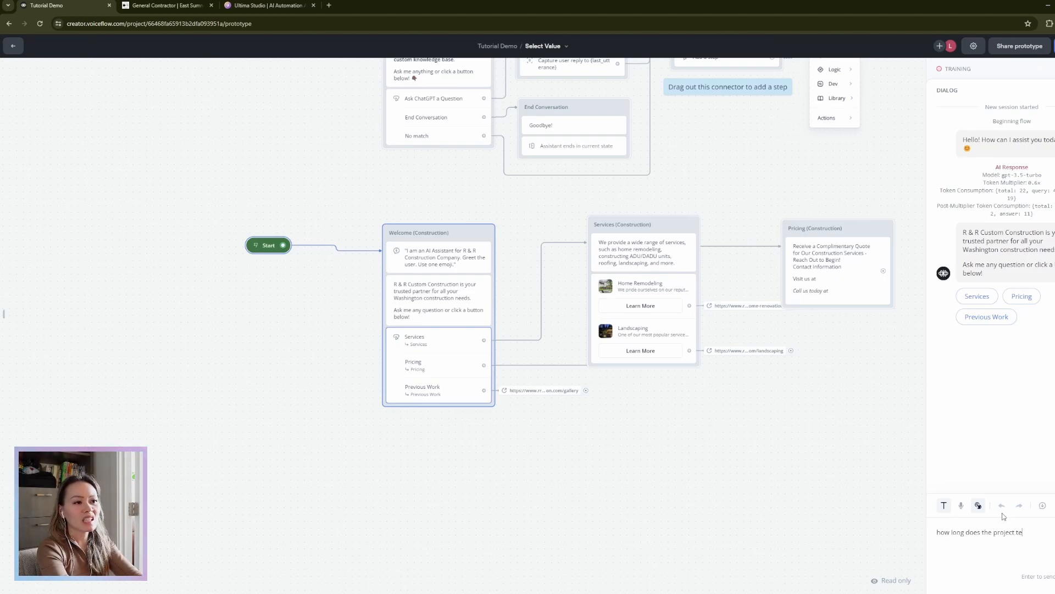
key(BackSpace)
text(akes)
key(Return)
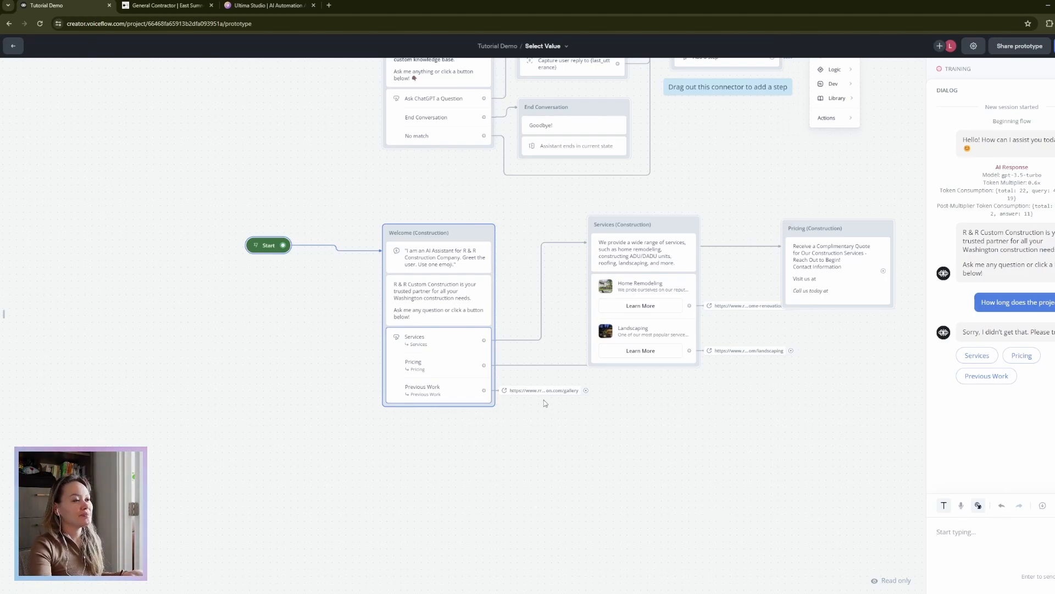
Leave the test and open the Tutorial Demo project's Knowledge section.
click(471, 404)
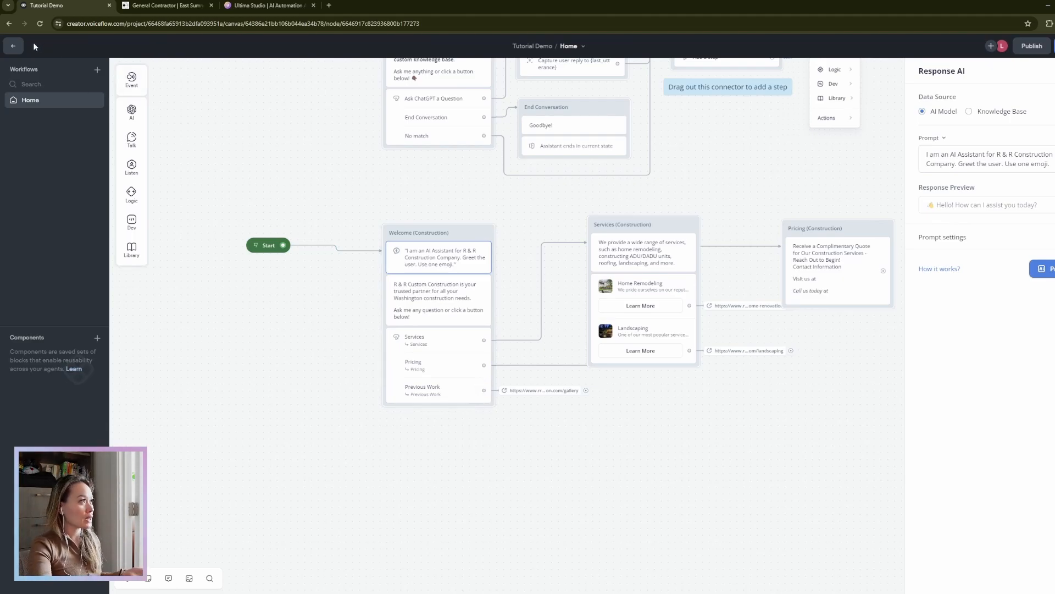
click(14, 47)
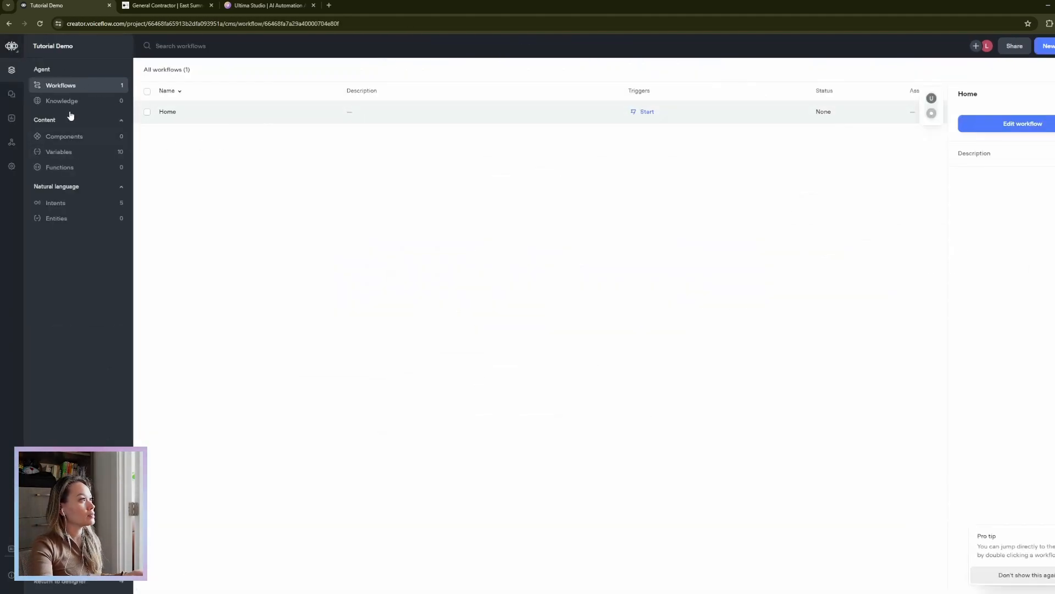
click(65, 101)
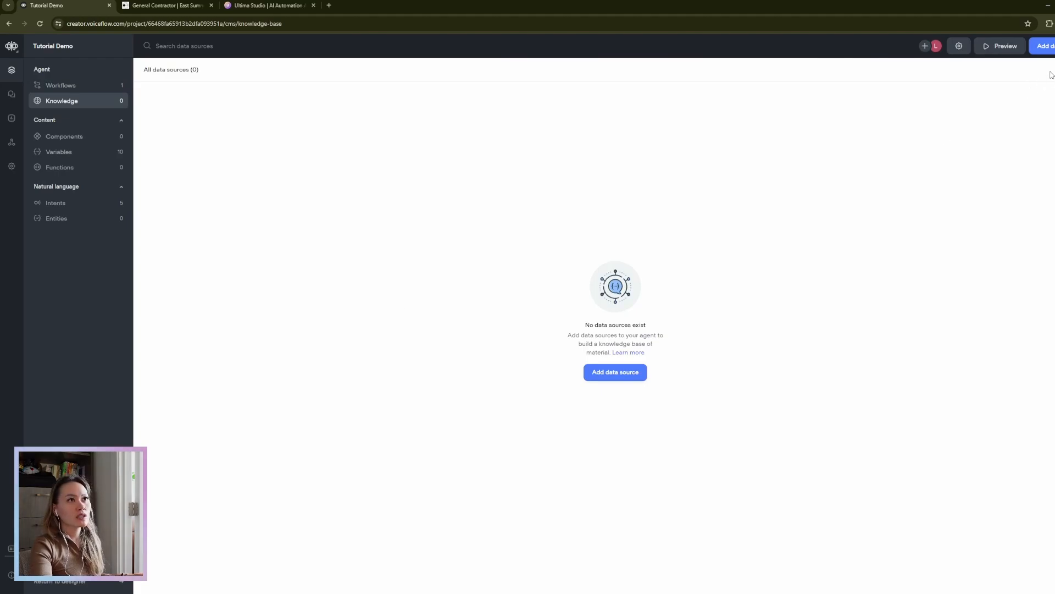
Import a plain-text data source on project timelines: small remodeling jobs take a few weeks, ADU/DADU units several months, get in touch for details.
click(1051, 48)
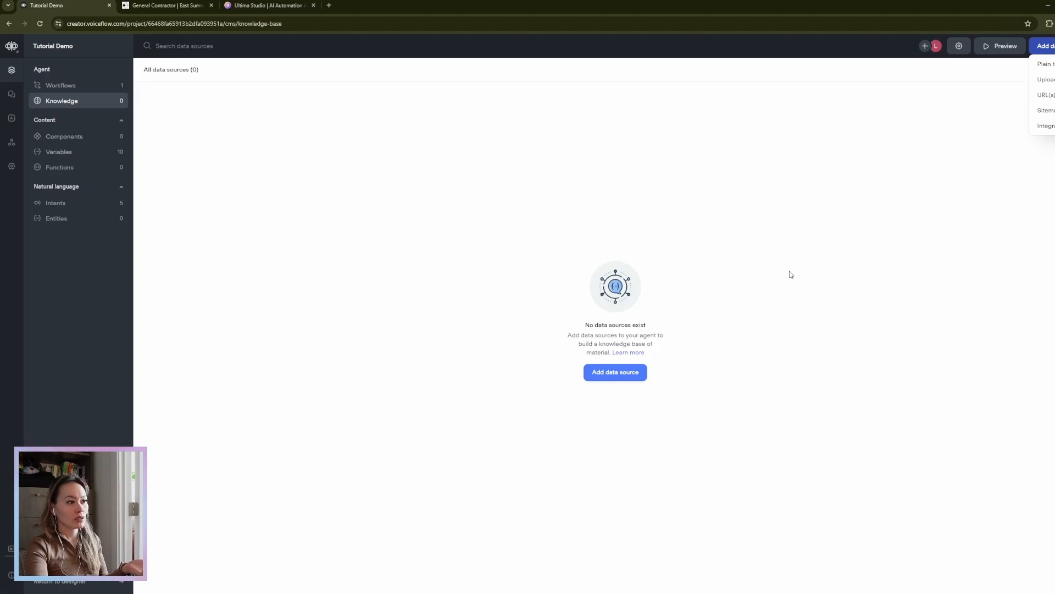
click(181, 6)
click(91, 11)
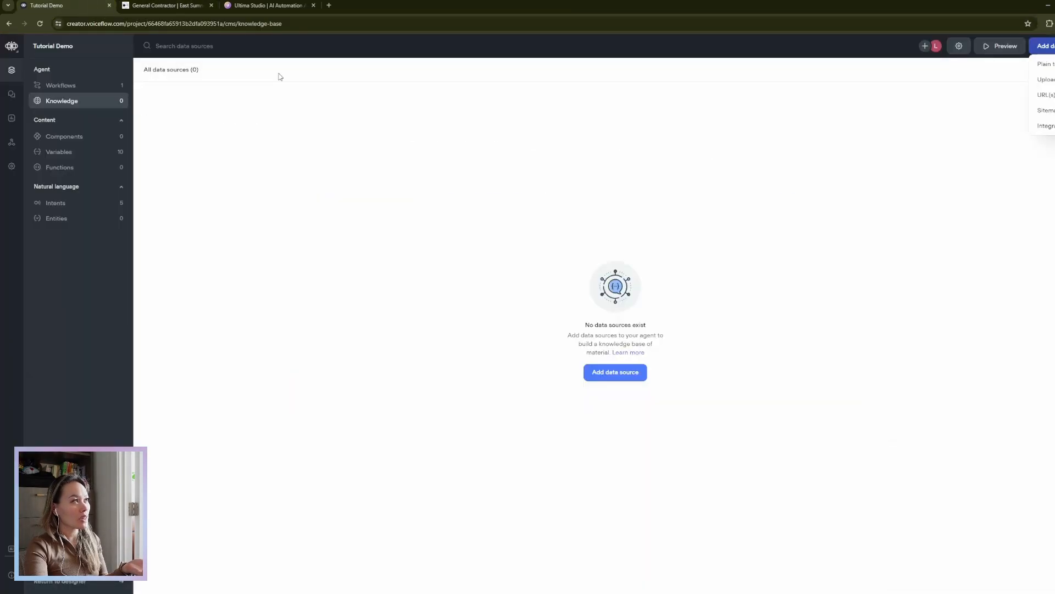
click(1047, 65)
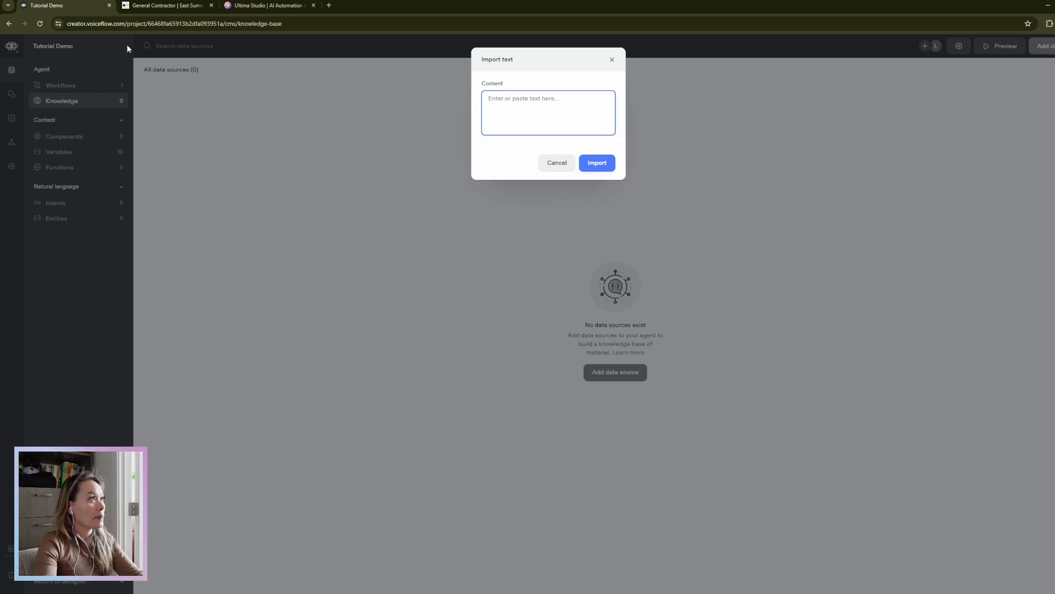
click(680, 593)
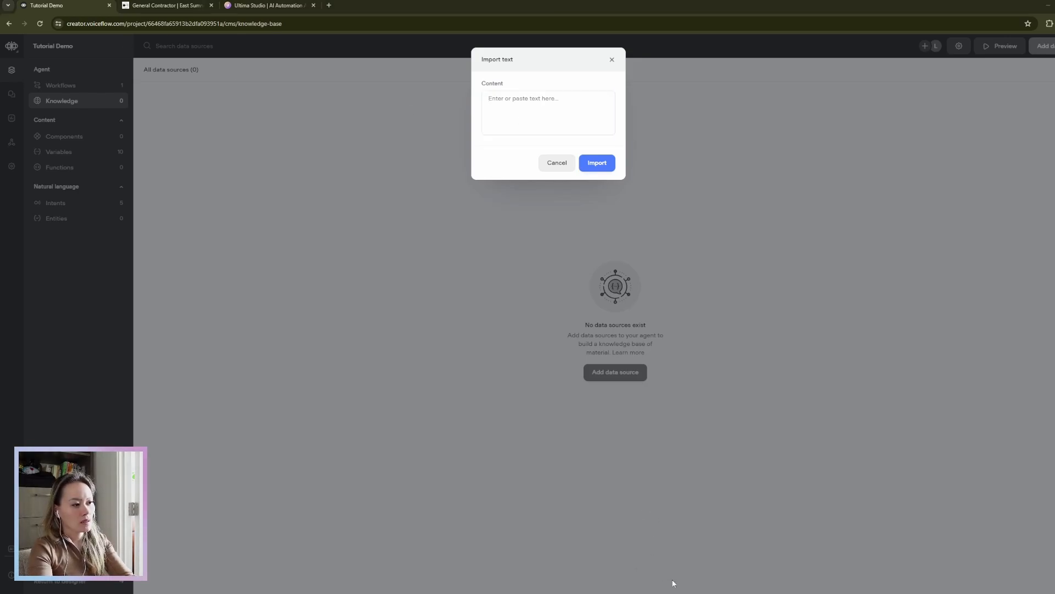
click(697, 500)
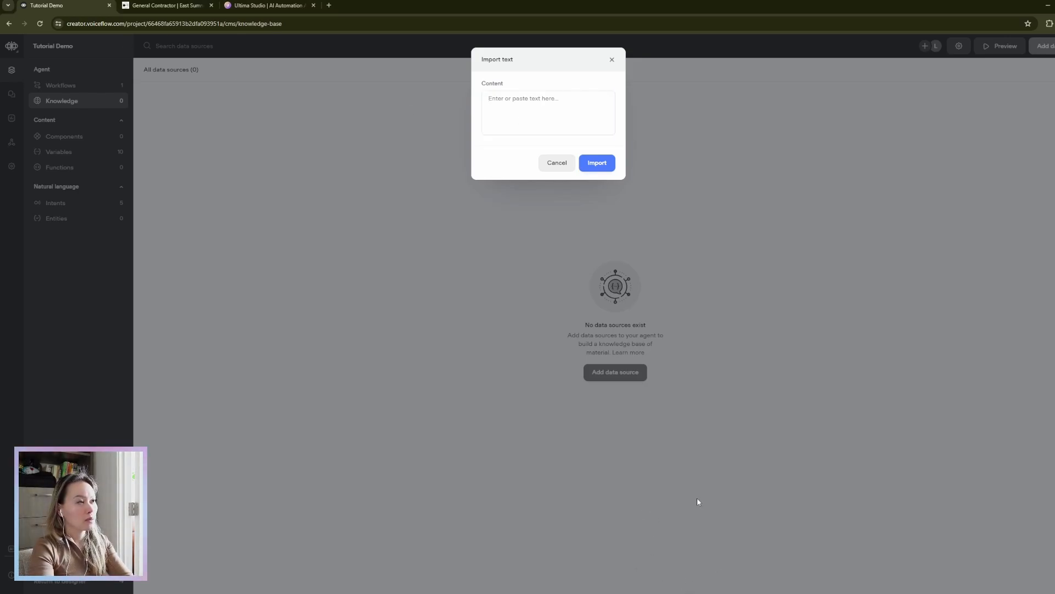
click(512, 106)
text(The timeline for our projects depends on the complexity of the work. Small remodeling jobs typically take a few weeks to complete, while constructing ADU/DADU units can take several months. For more detailed information, please get in touch with us)
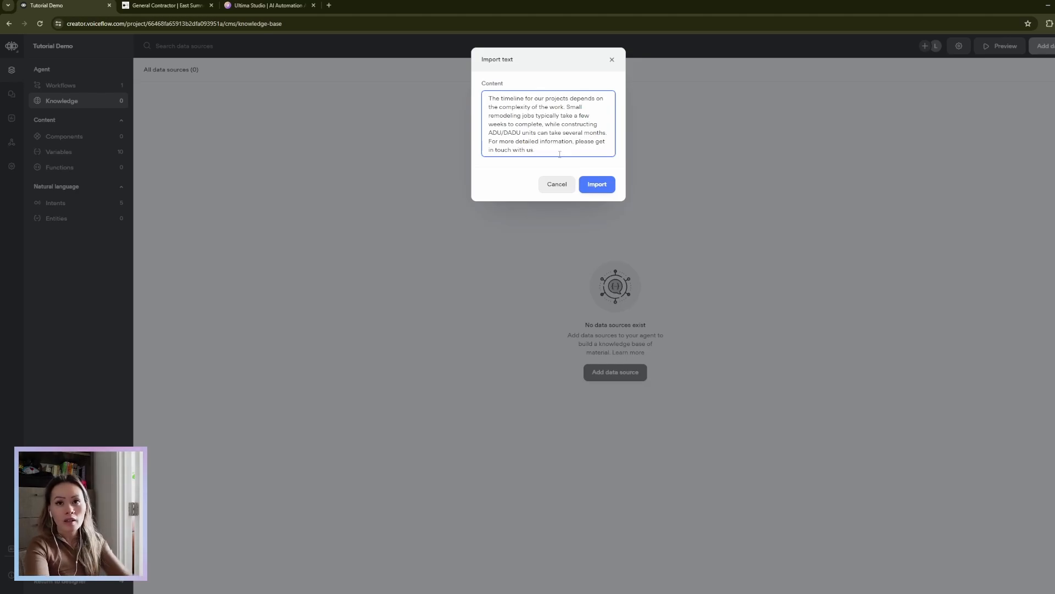
click(593, 185)
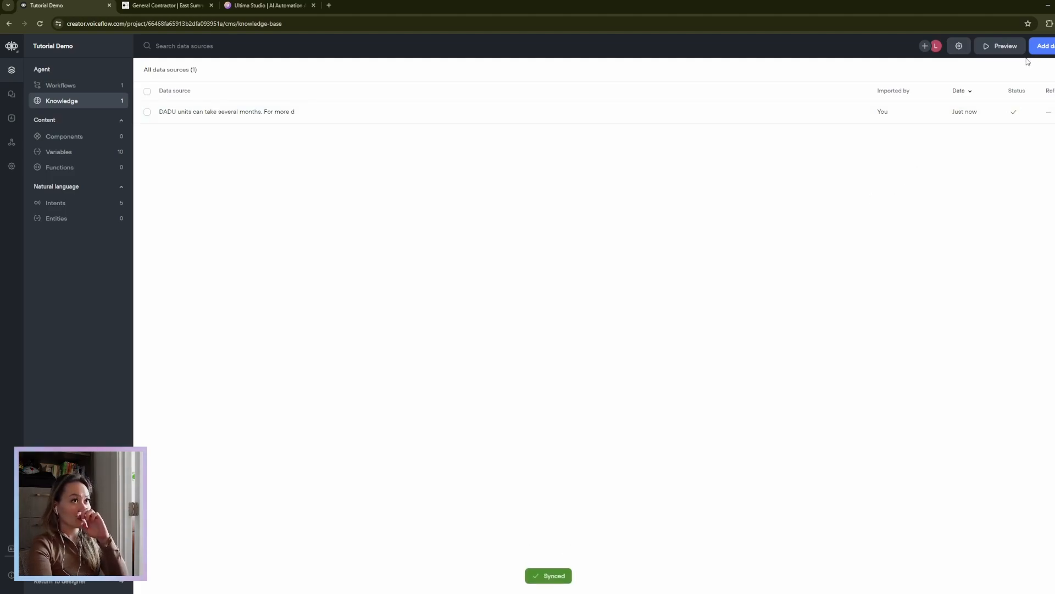
Preview the knowledge base with the question "how long does it take?", read the response and close the preview.
click(1007, 50)
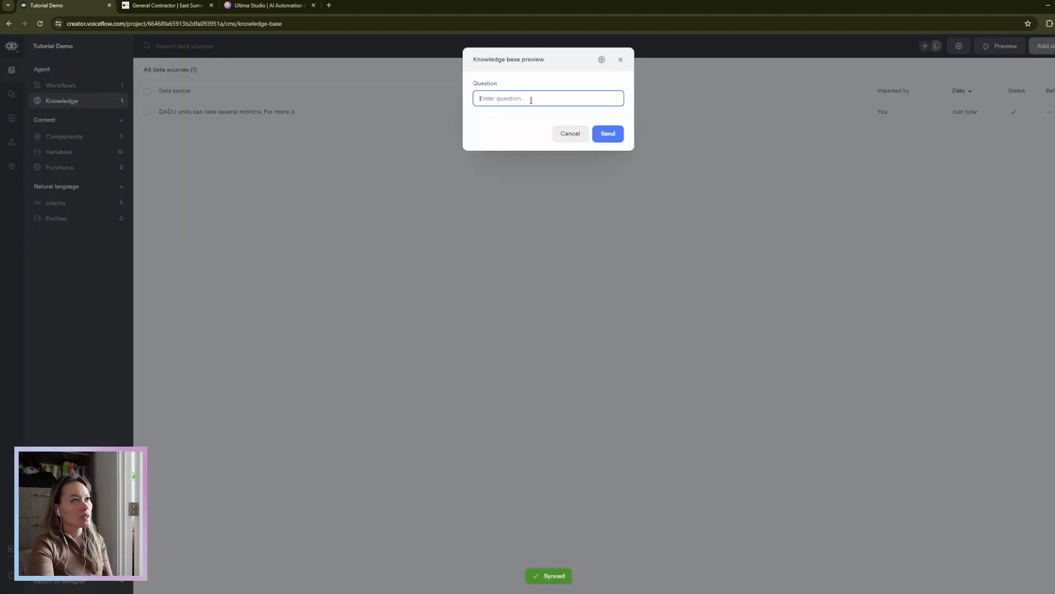
text(how l)
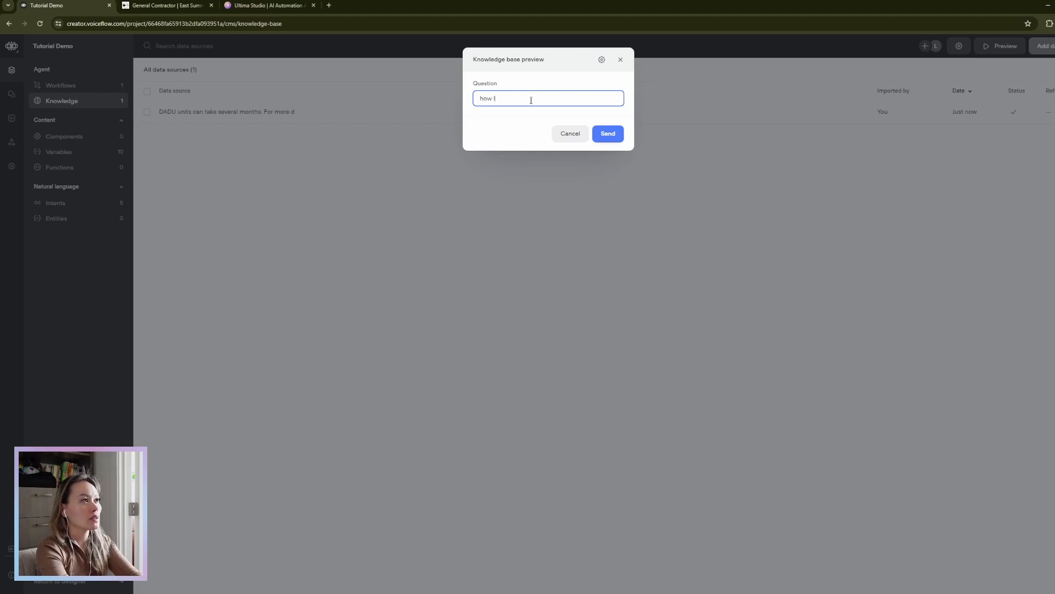
text(ong does it take?)
key(Return)
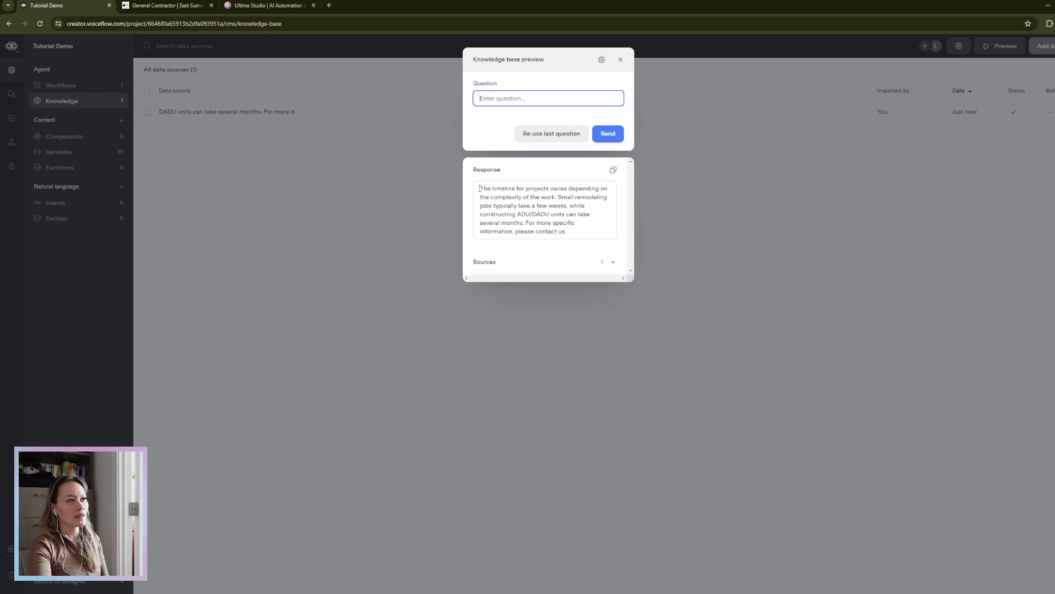
drag(479, 187, 595, 250)
click(587, 230)
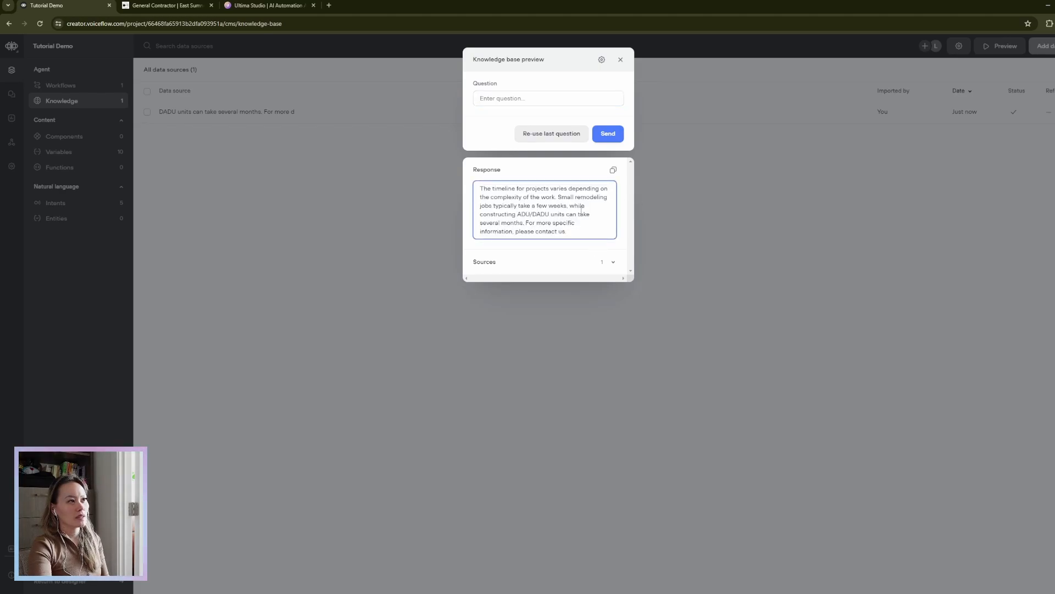
drag(529, 188, 575, 197)
click(585, 228)
click(620, 60)
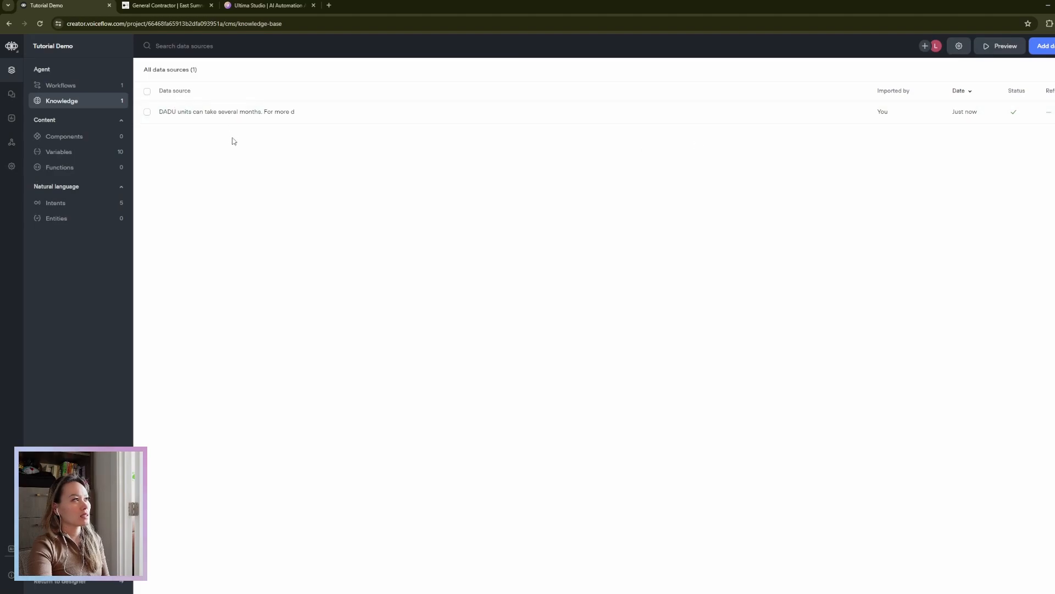
Reopen the Home workflow for editing and train the assistant in the prototype view.
click(62, 85)
click(666, 110)
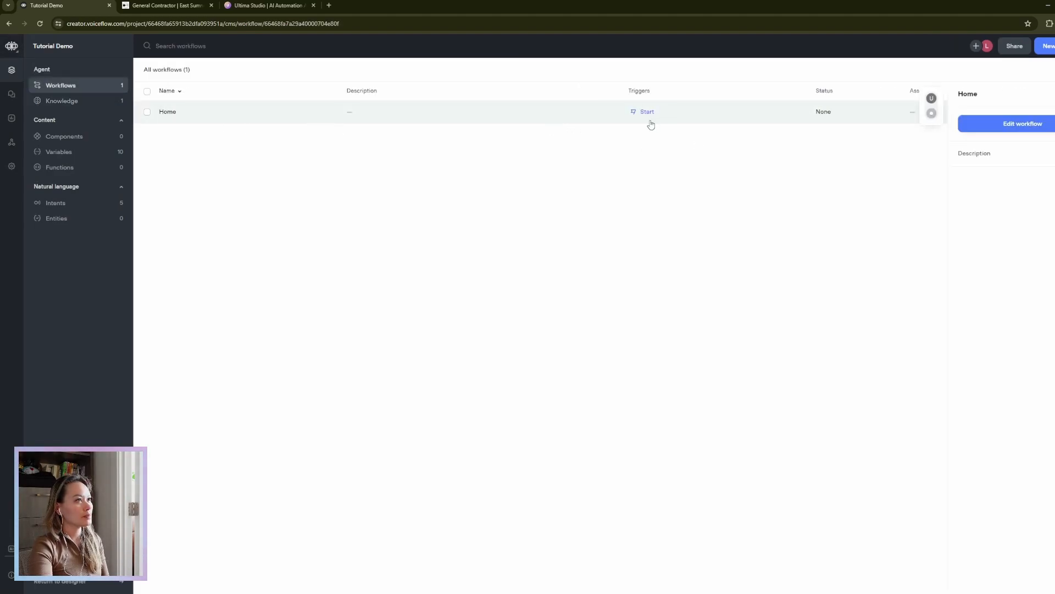
click(1011, 124)
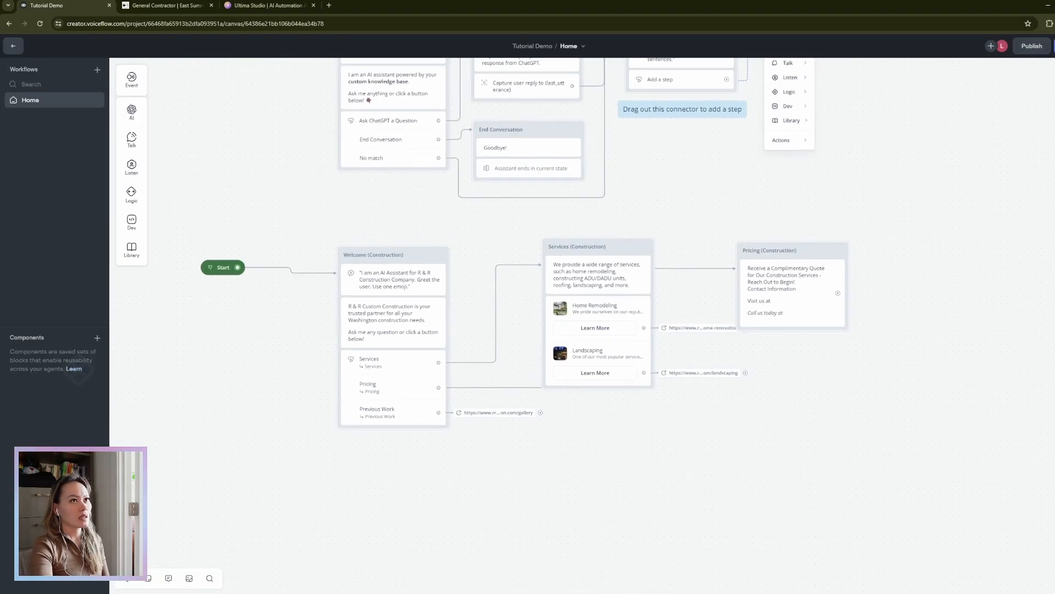
click(1054, 46)
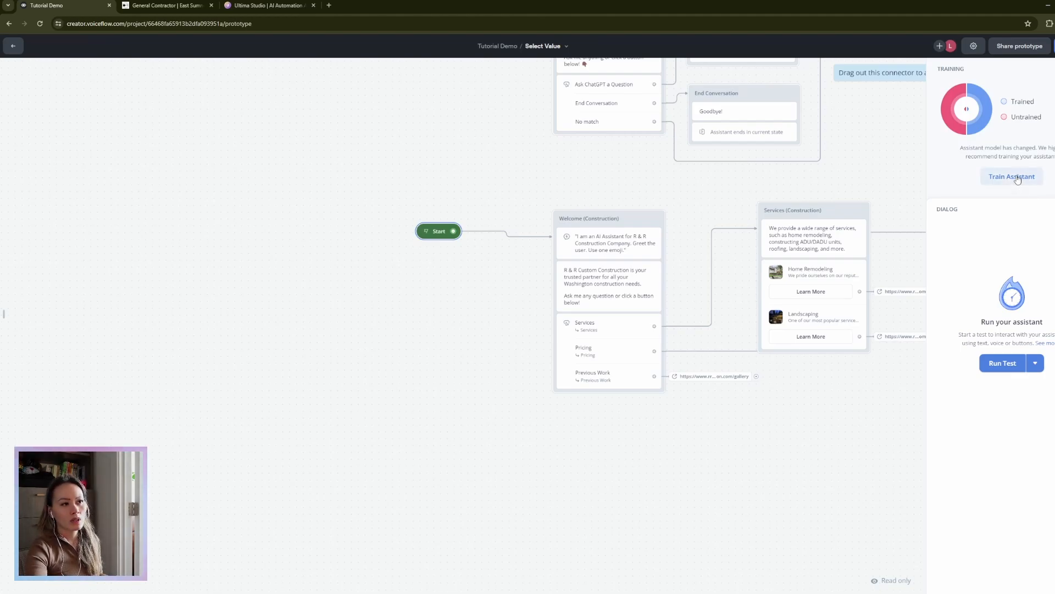
click(1017, 178)
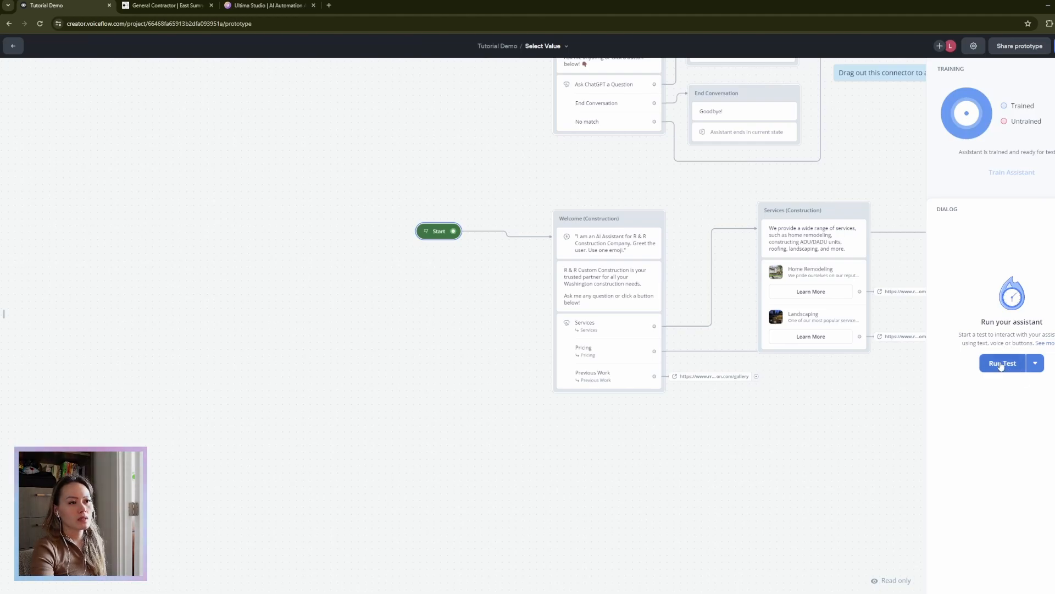
Run a new test and ask the assistant "how long does a project take".
click(1001, 365)
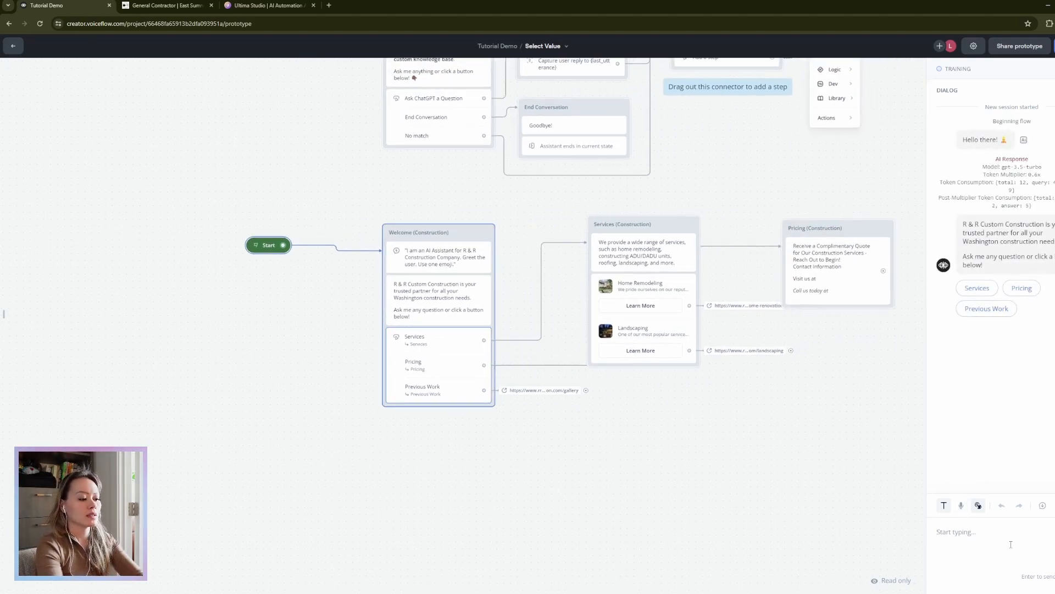
text(how lo)
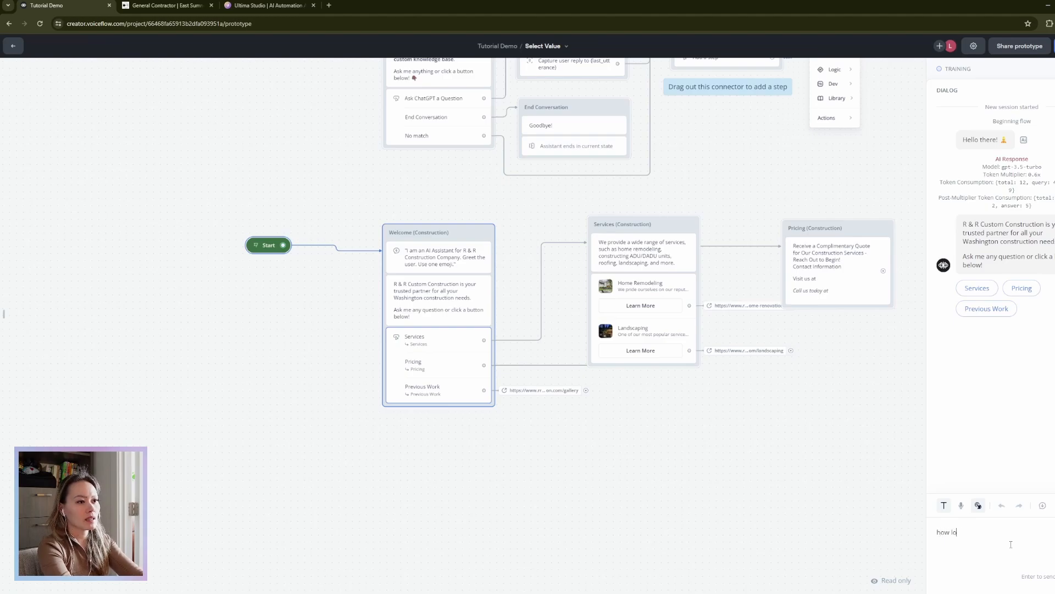
text(ng does a project take)
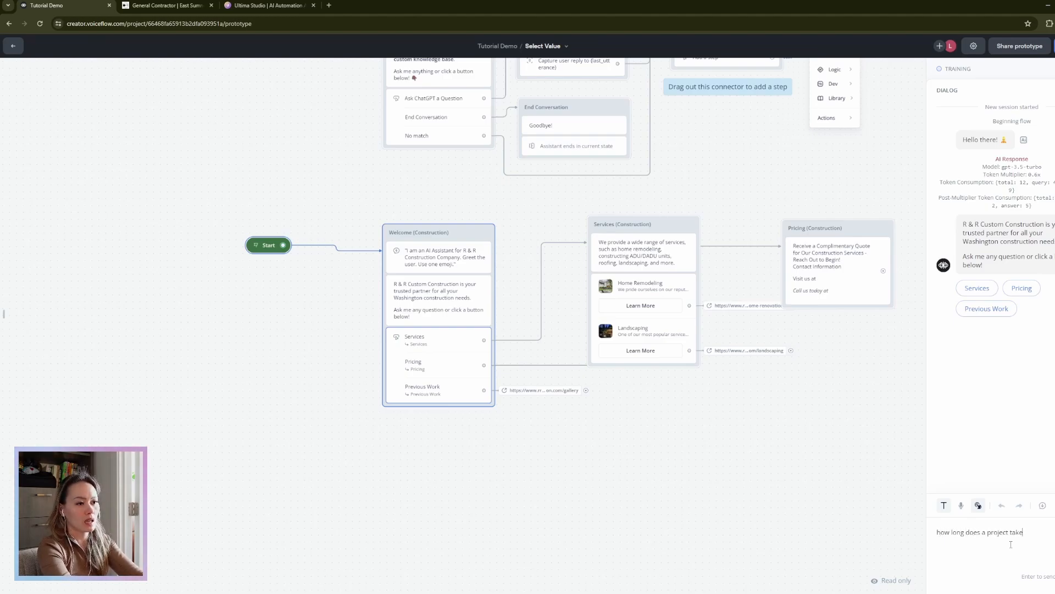
key(Return)
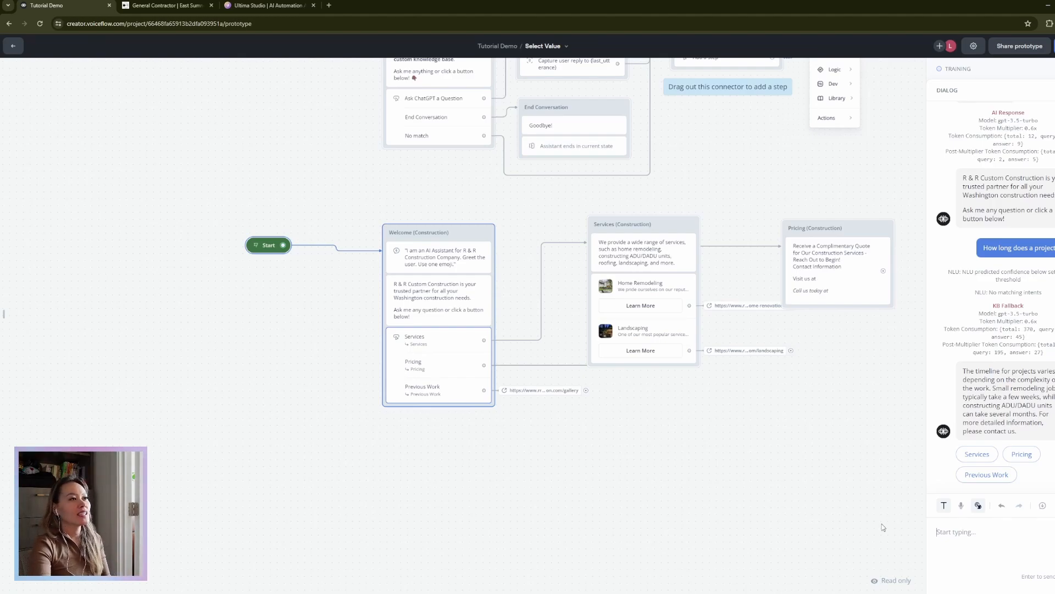
Leave the test, review the Web Chat integration's installation code and Appearance settings, and switch to the Ultima Studio site to view its chat widget.
drag(697, 477, 655, 496)
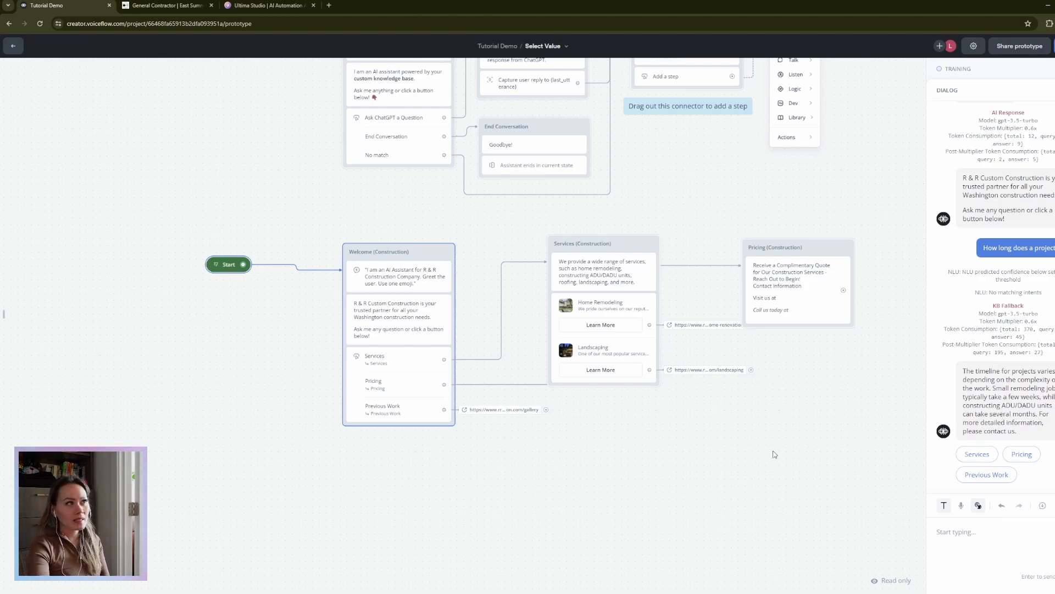
drag(720, 475, 665, 558)
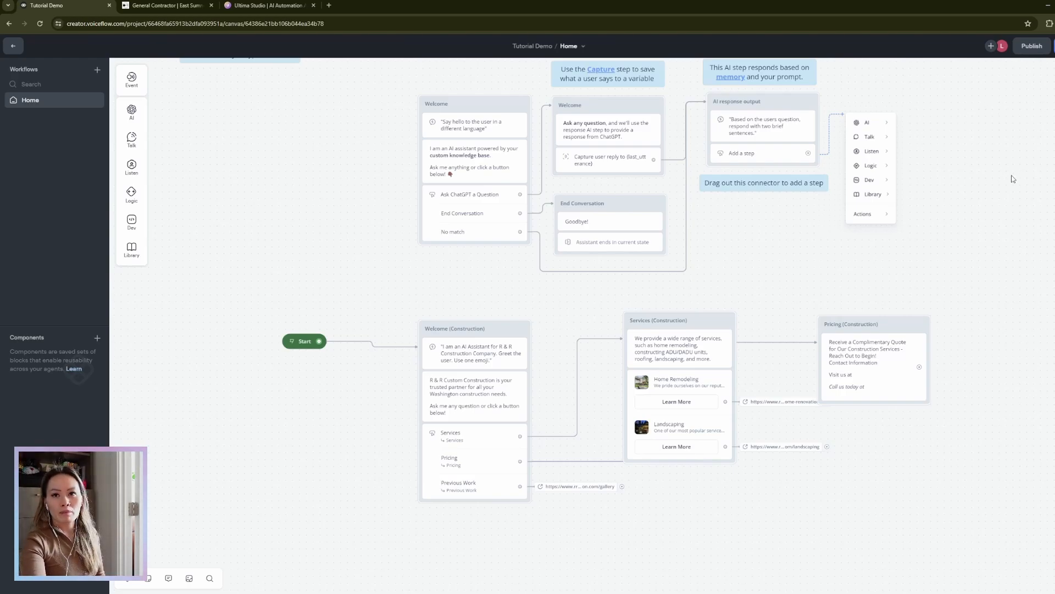
drag(988, 160, 979, 164)
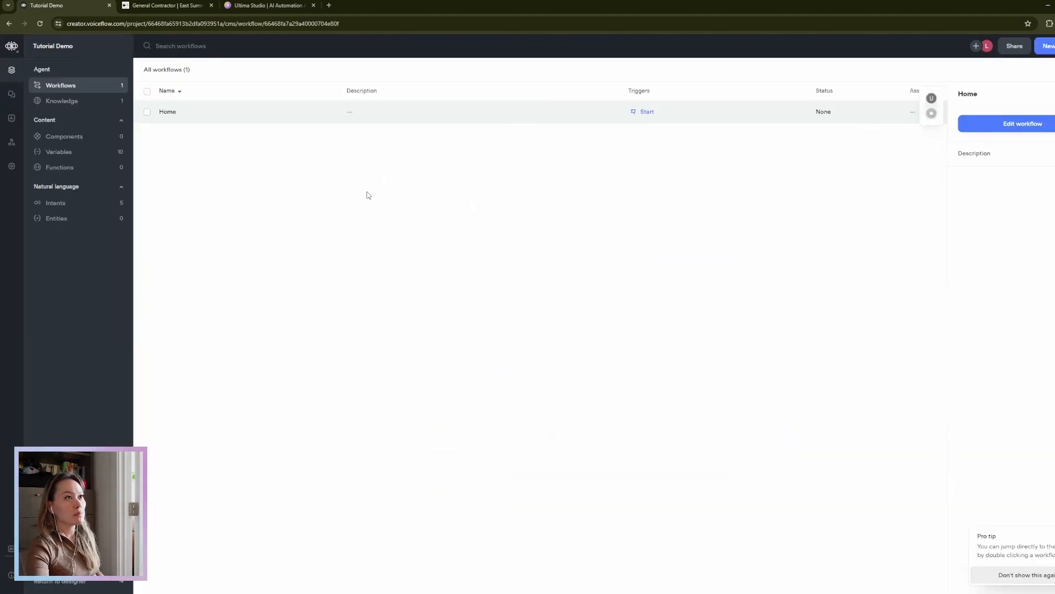
click(11, 143)
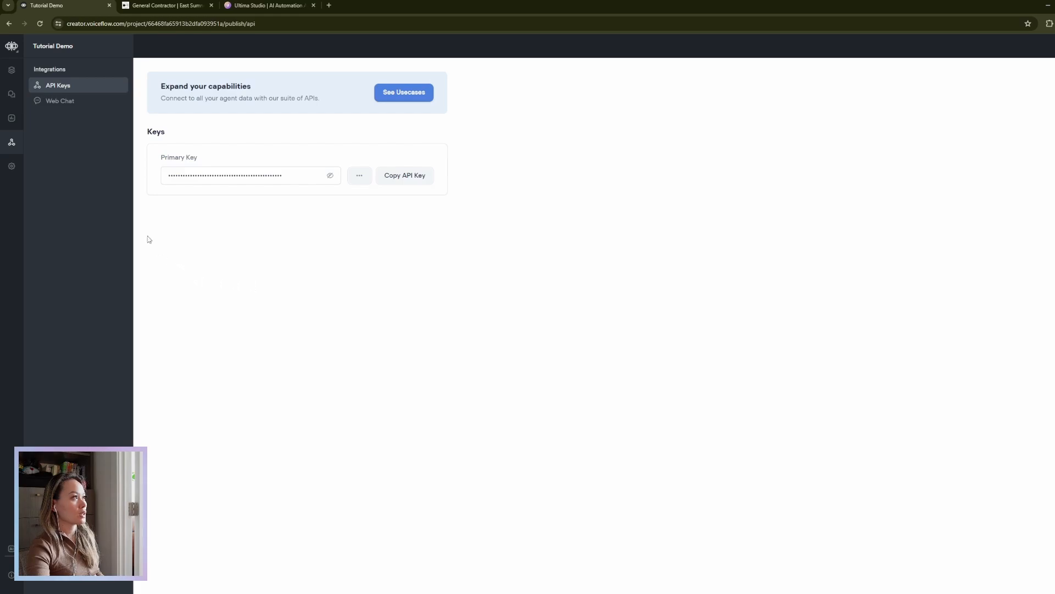
click(61, 100)
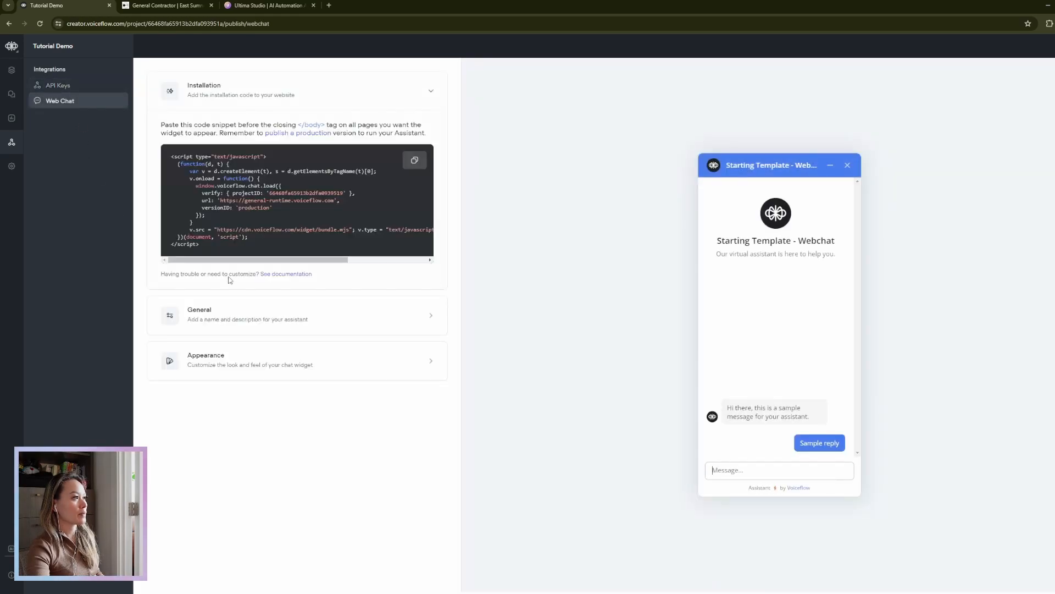
click(378, 368)
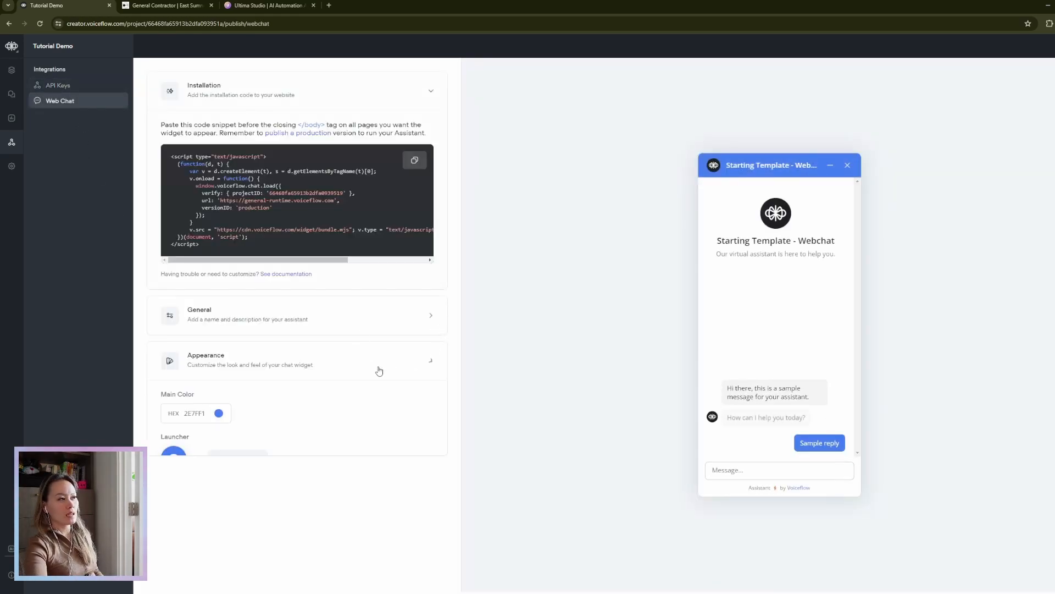
scroll(332, 443, down, 1)
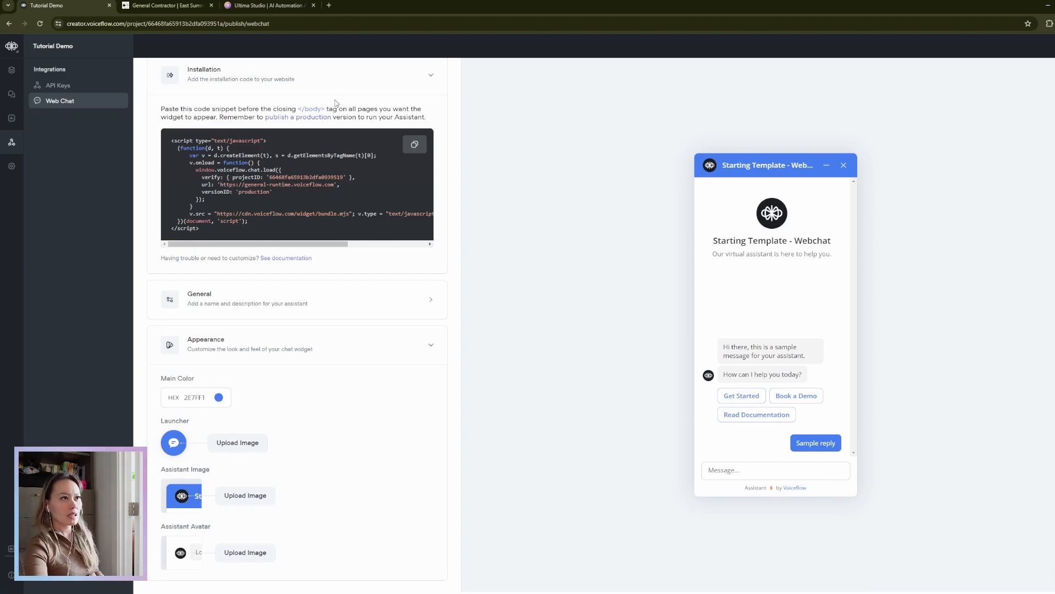
click(300, 7)
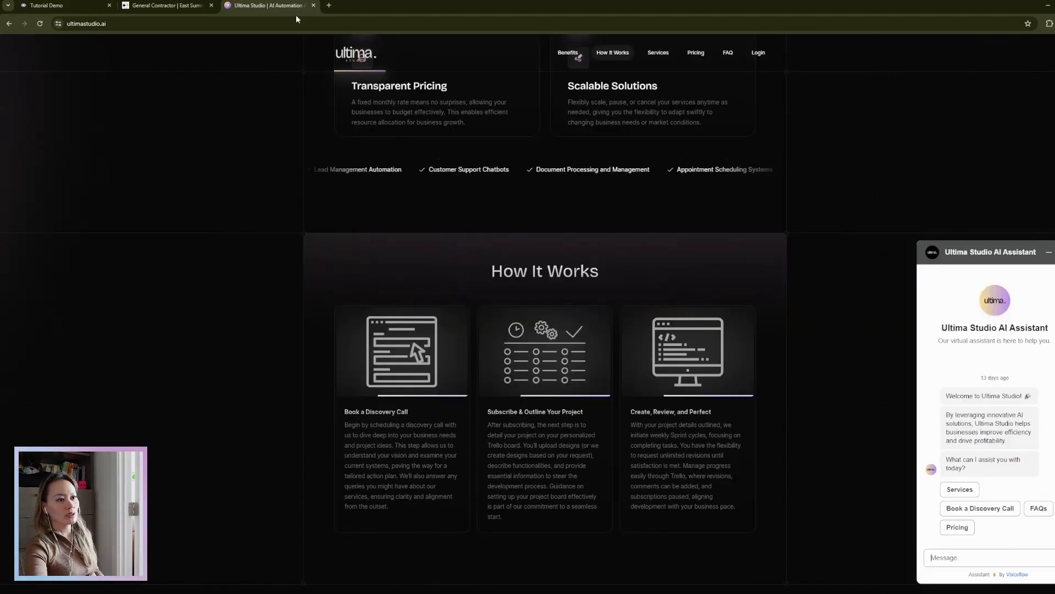
Compare Voiceflow's Web Chat widget preview with the live chat widget on the Ultima Studio site and return to the Voiceflow Web Chat settings.
click(50, 6)
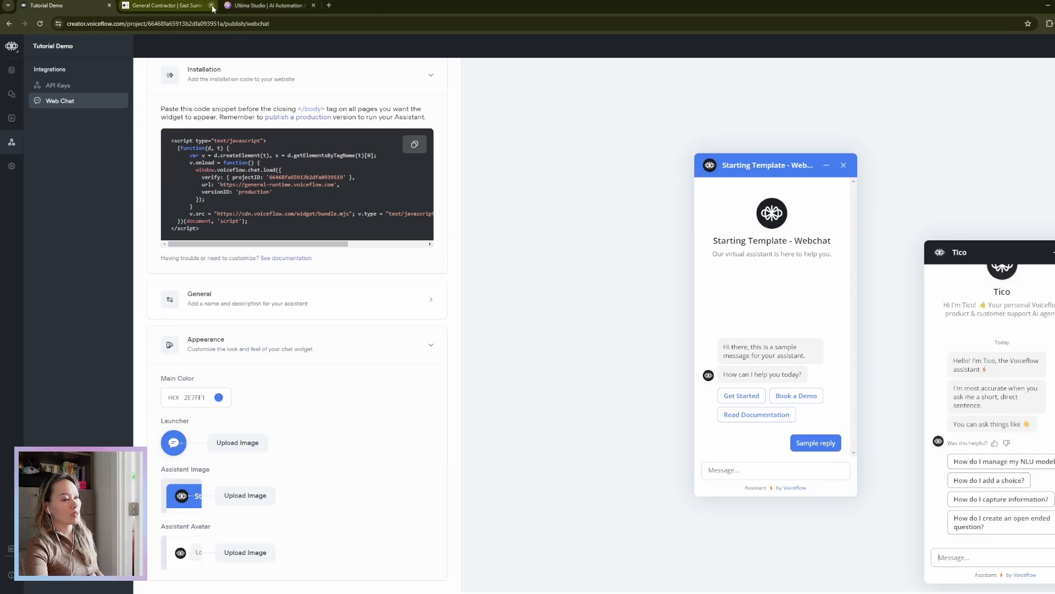
click(258, 5)
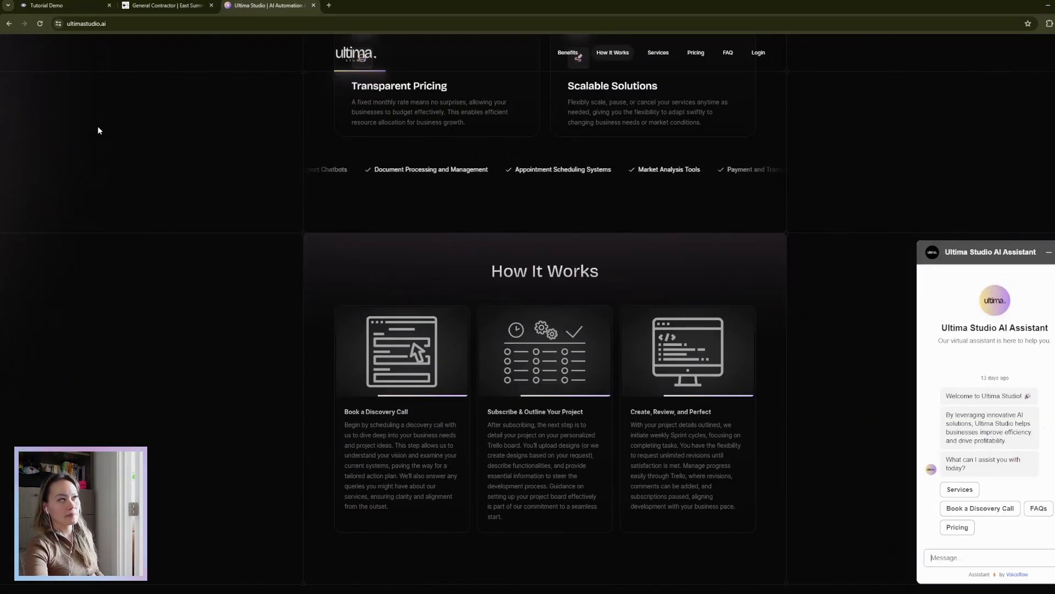
click(47, 6)
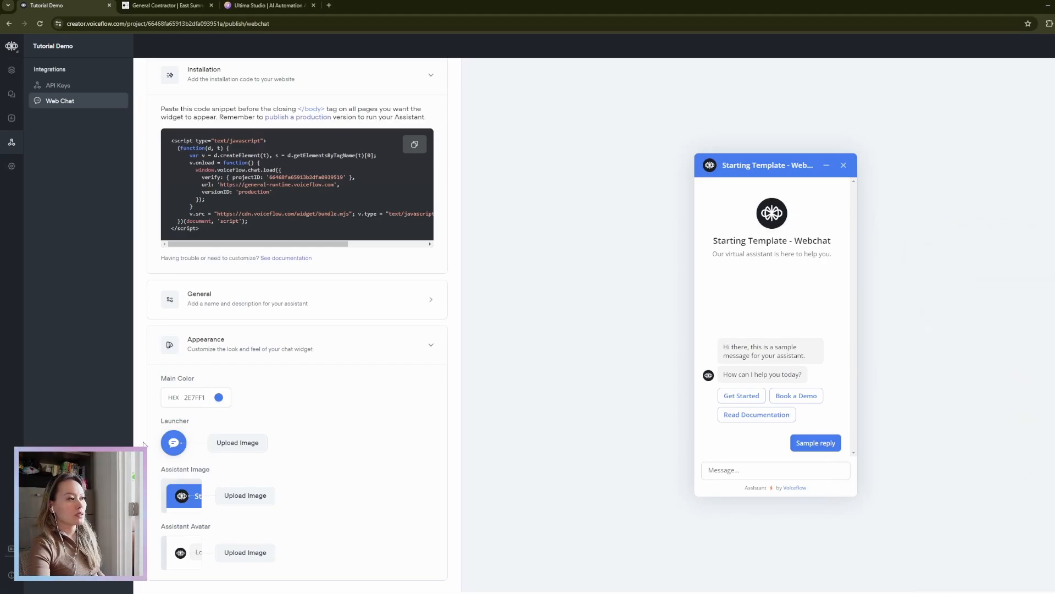
Set the chat widget's main color to pink, hex C6517F, in the Appearance settings.
click(218, 398)
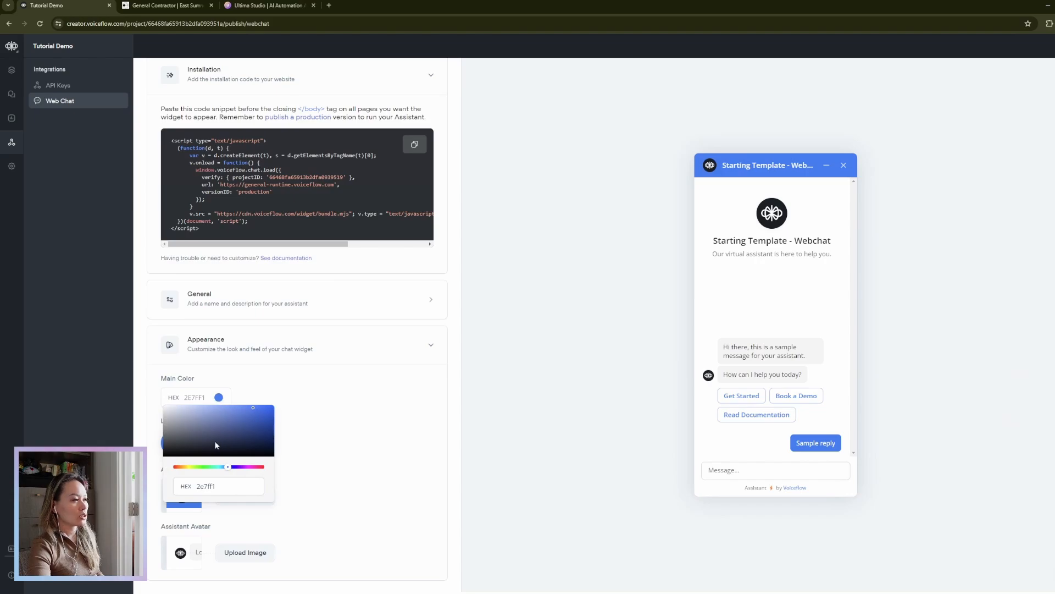
click(211, 428)
click(258, 467)
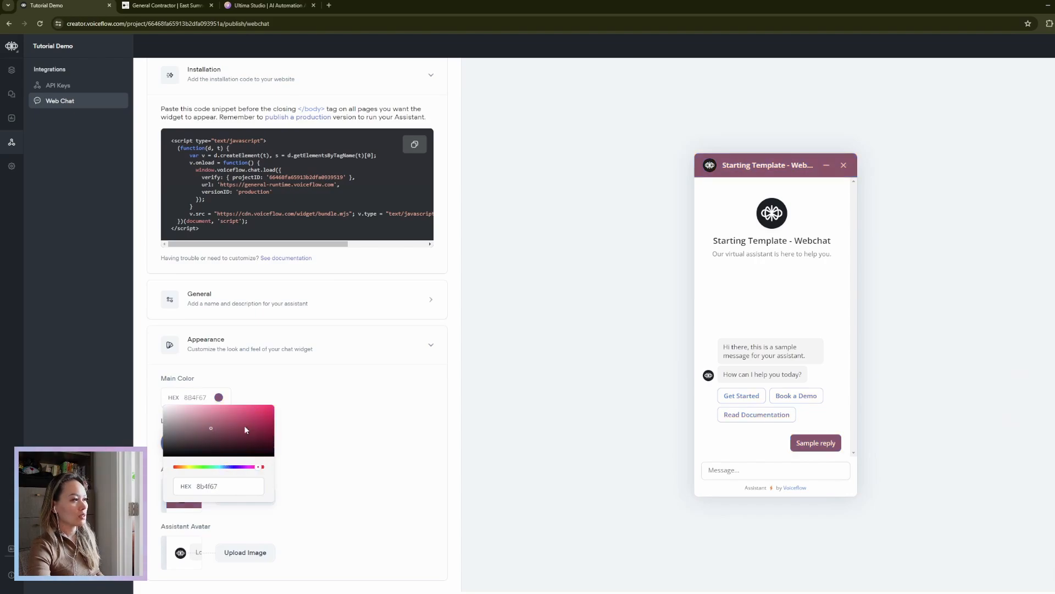
click(245, 415)
click(244, 416)
click(356, 473)
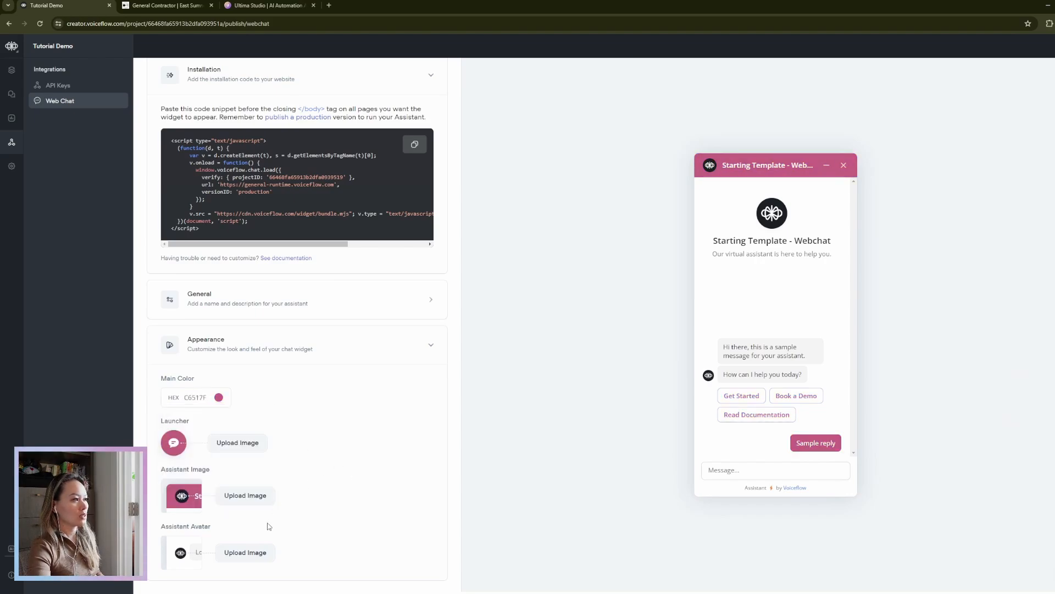
click(242, 496)
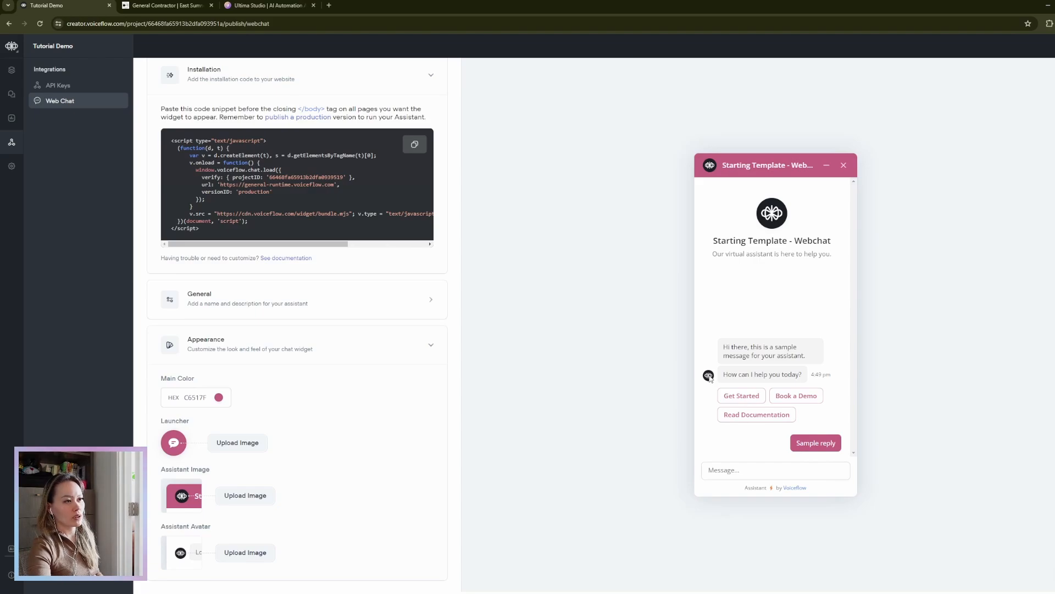
Examine the Web Chat installation code by highlighting the script snippet, and clear the selection.
scroll(300, 355, up, 1)
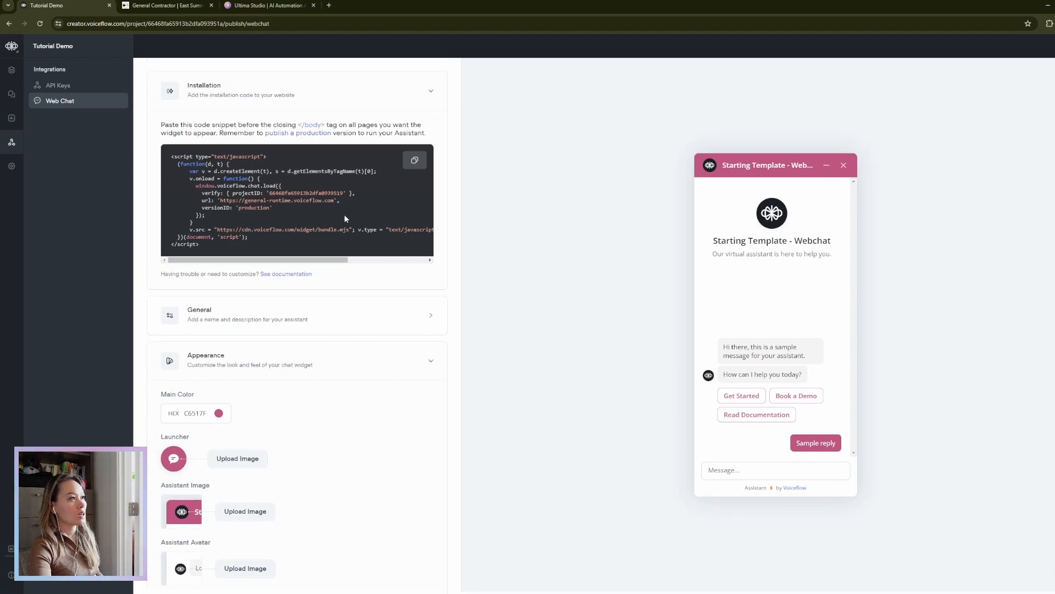
drag(171, 157, 275, 242)
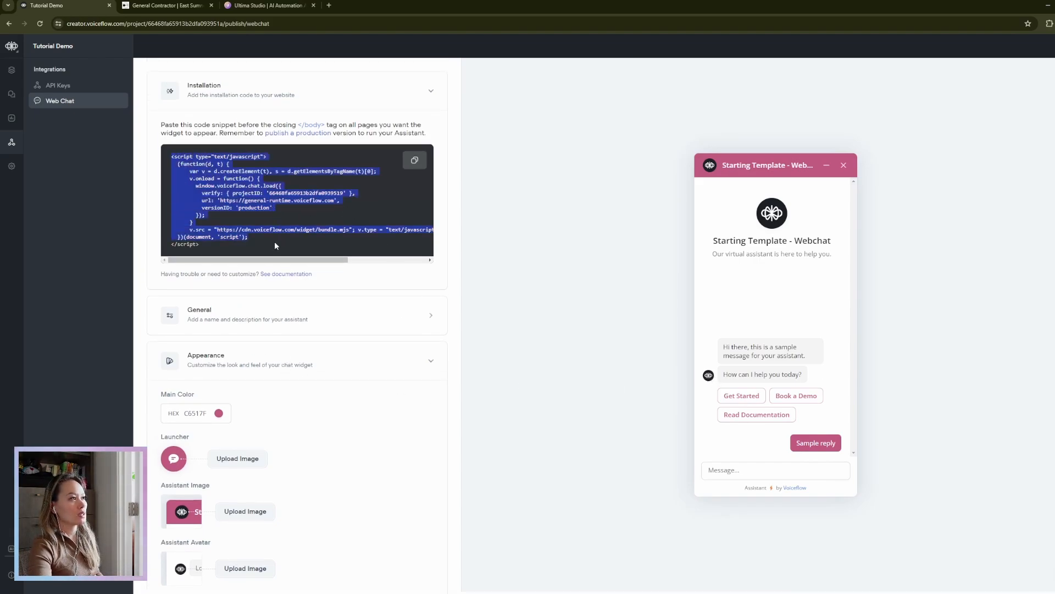
click(298, 236)
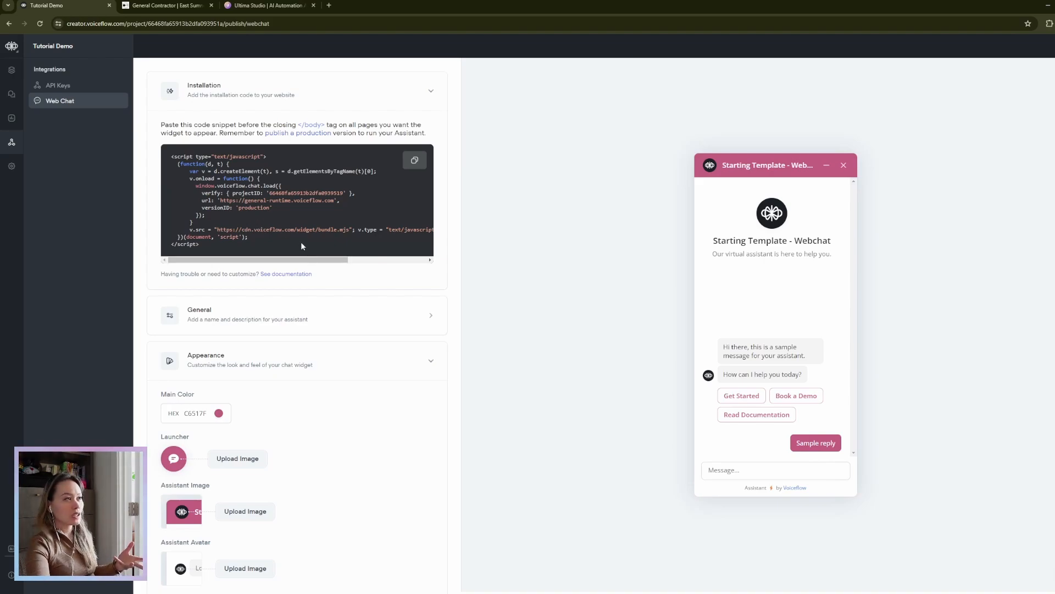
drag(171, 157, 243, 249)
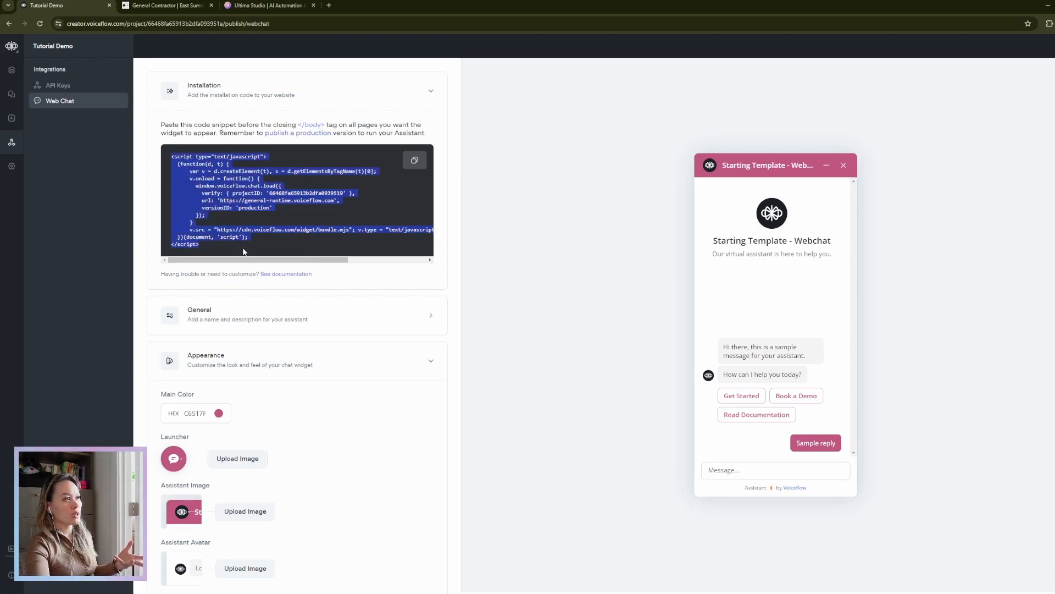
click(278, 238)
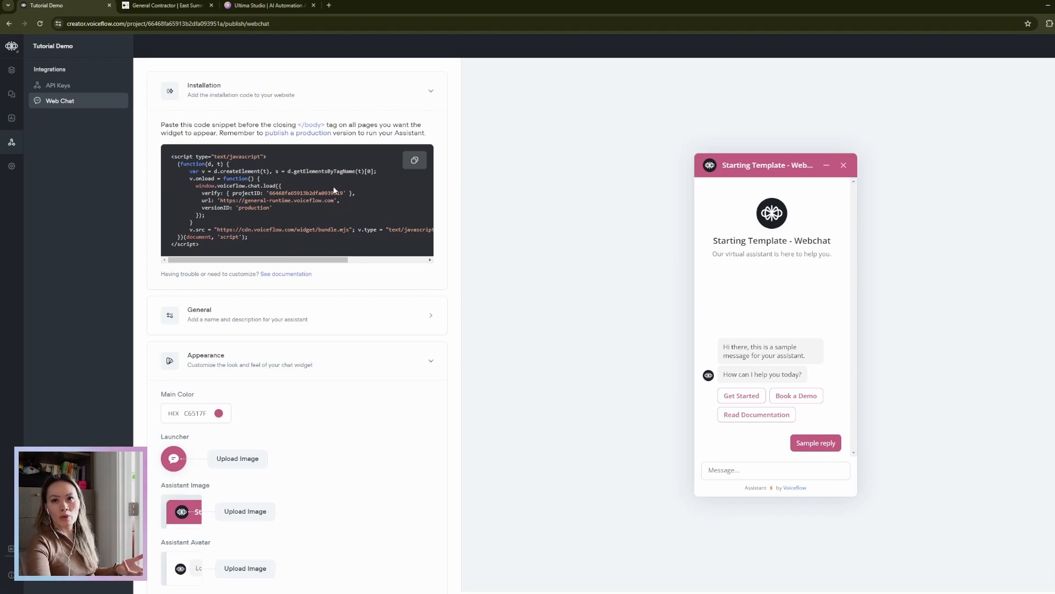